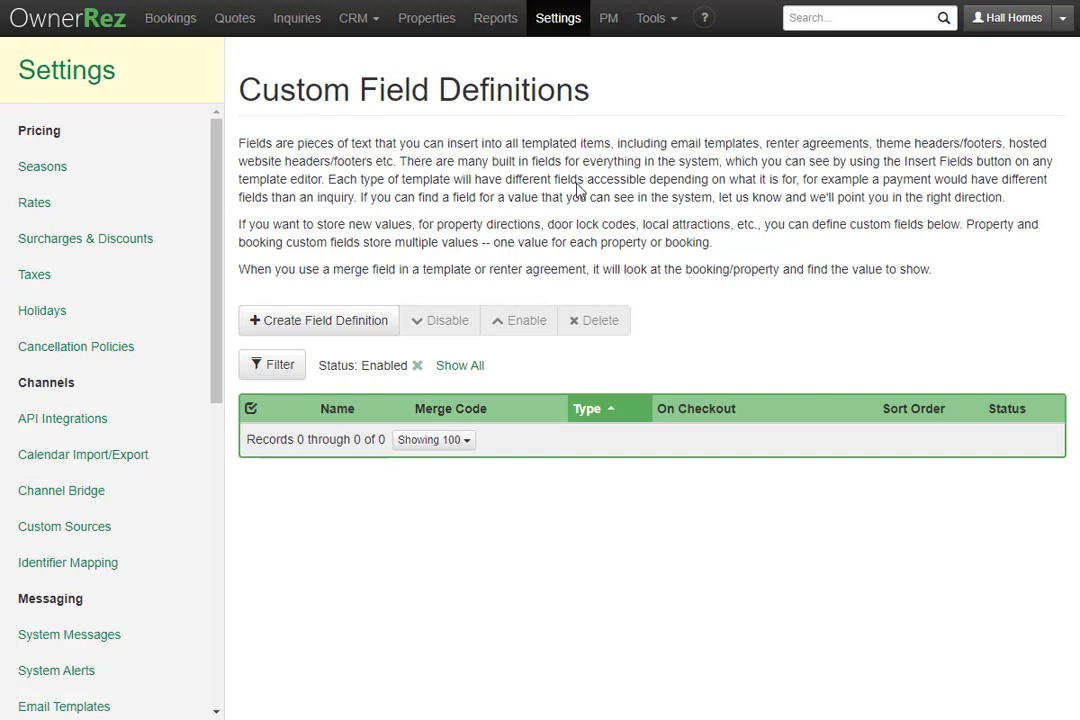
Step: Open the Welcome booking email template from Settings > Email Templates
left_click(570, 24)
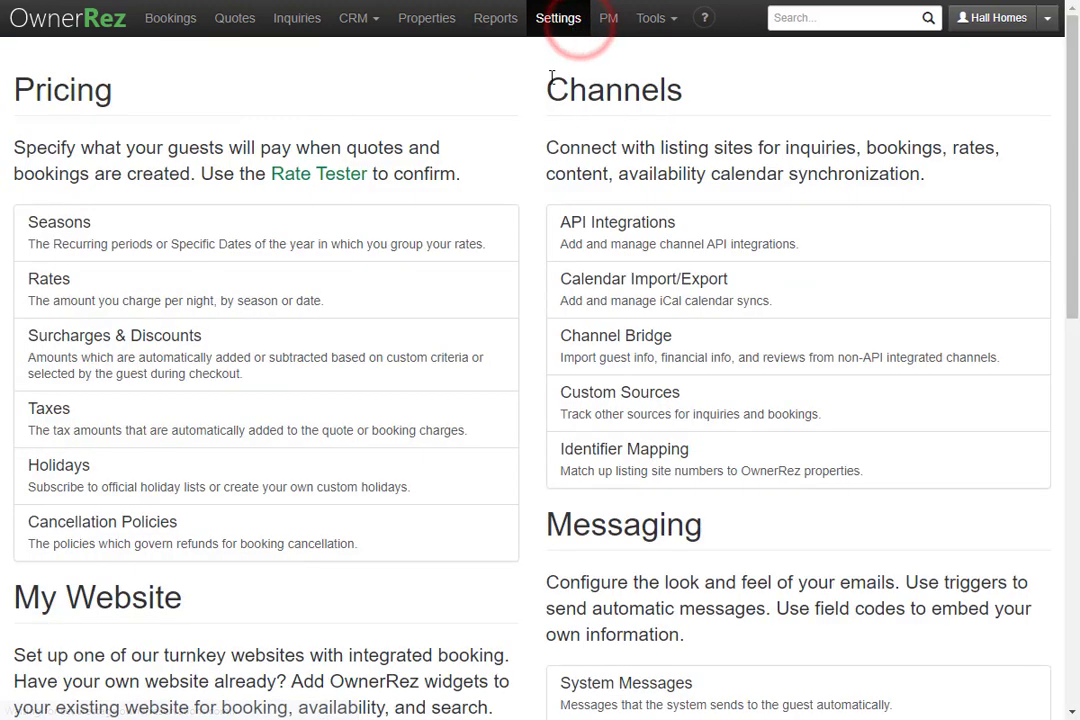
scroll(475, 277, "down", 3)
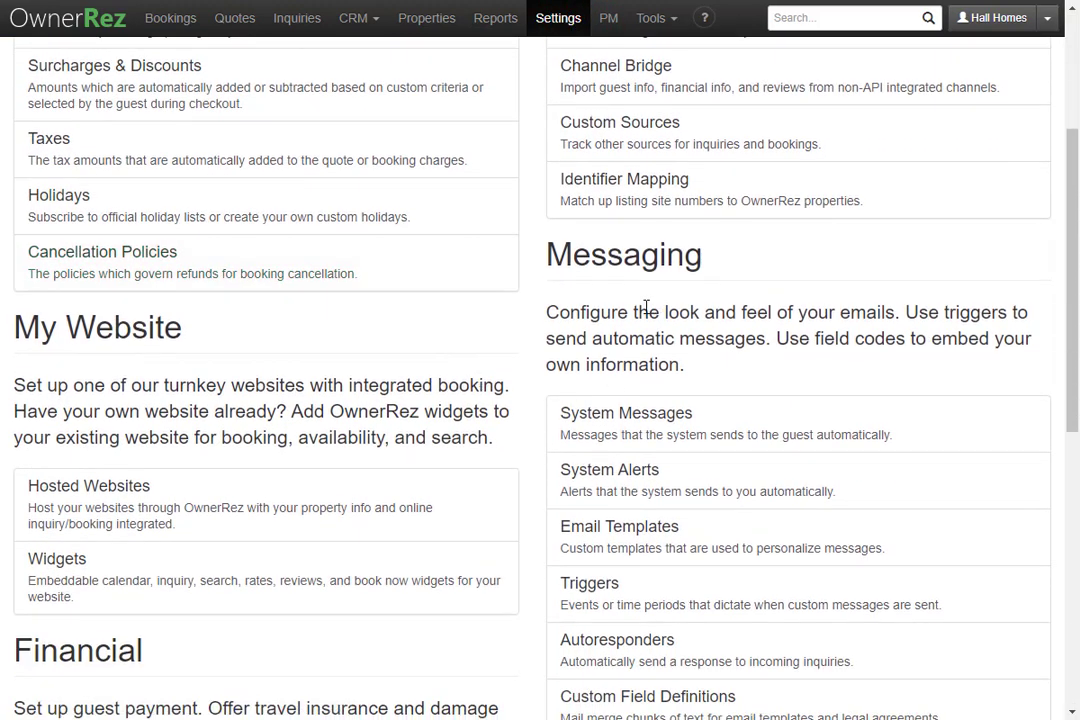
left_click(712, 551)
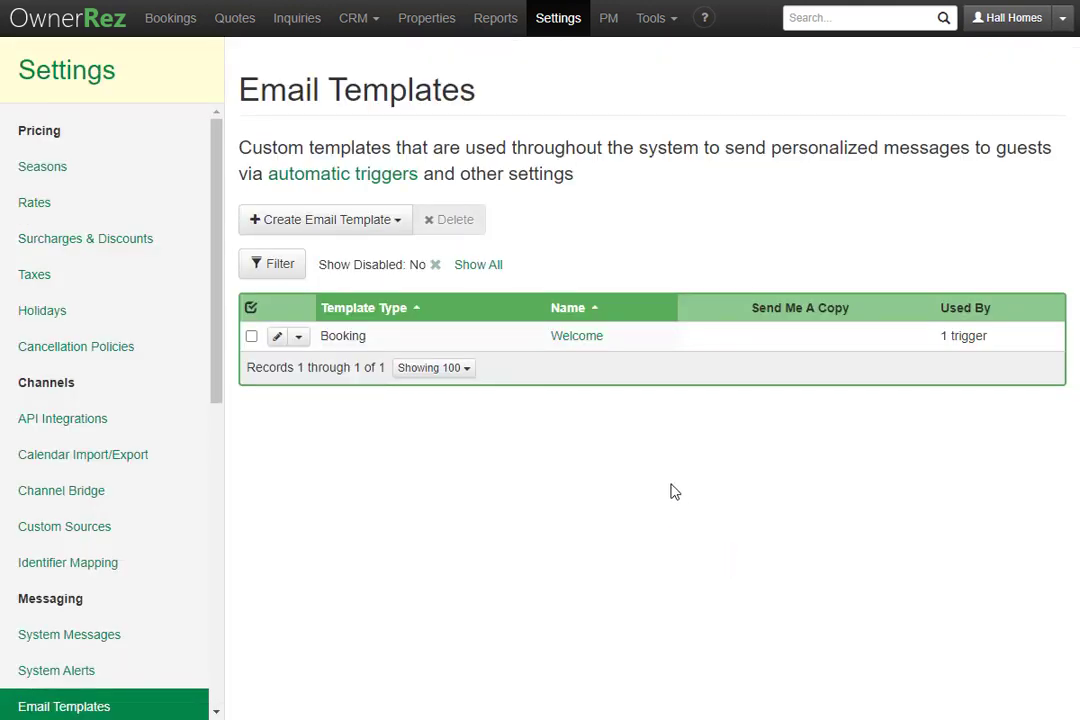
left_click(596, 338)
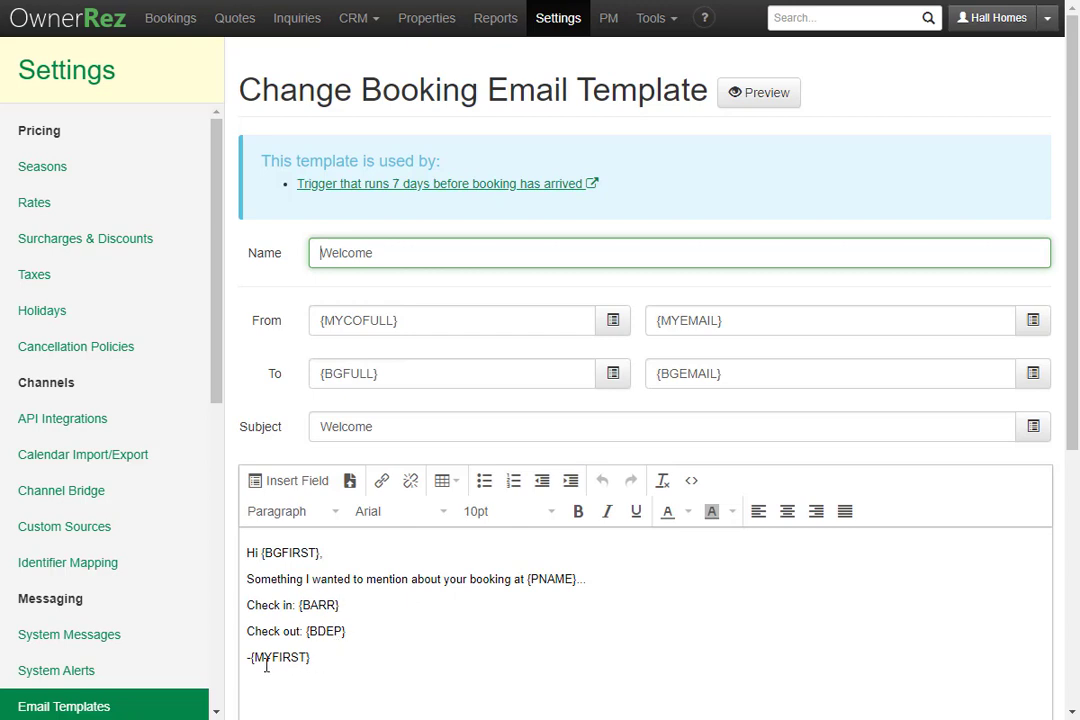
Step: Browse the Booking, Property, Utility and Account merge-field tabs, ending on the Booking fields
left_click(292, 494)
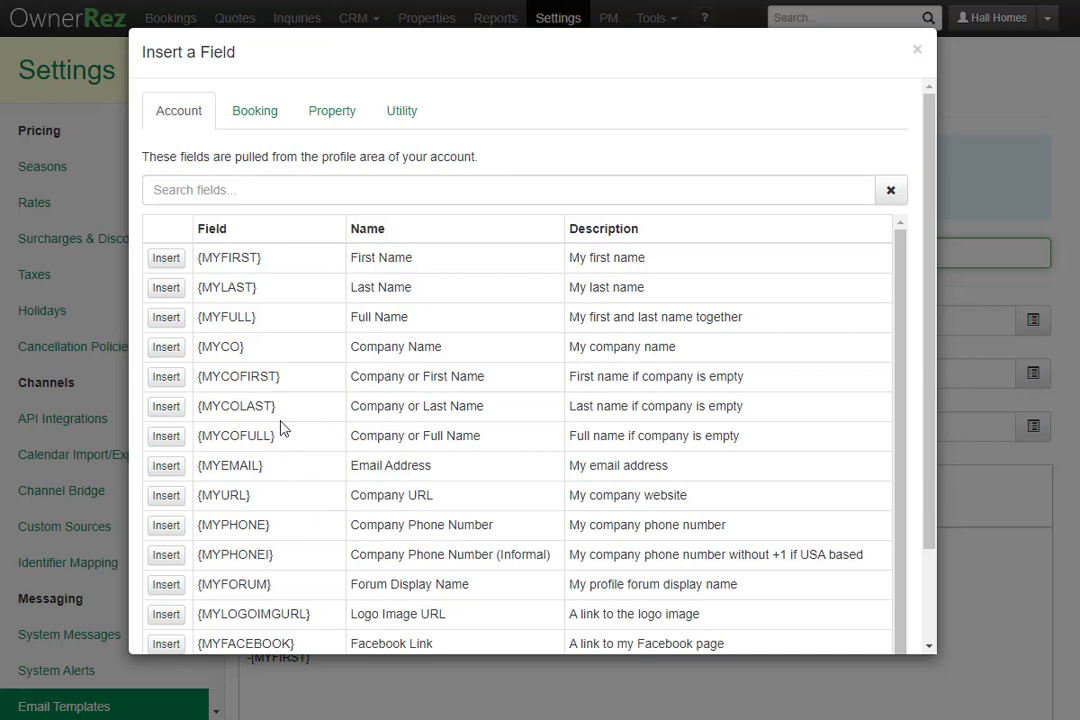
left_click(254, 116)
left_click(333, 113)
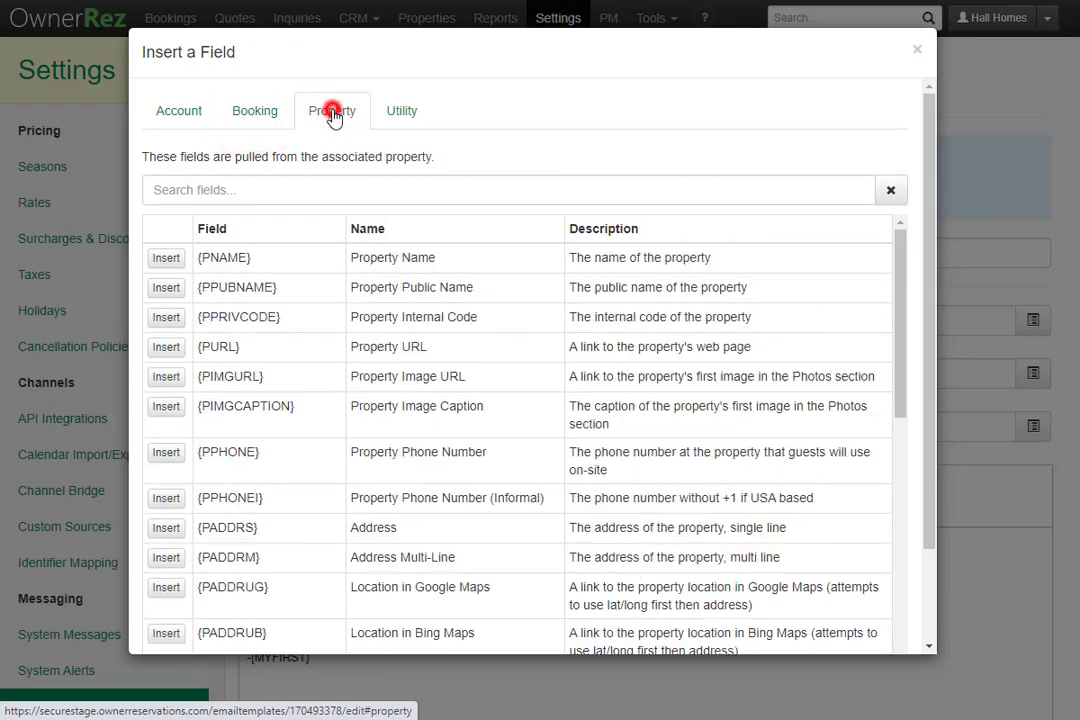
left_click(406, 112)
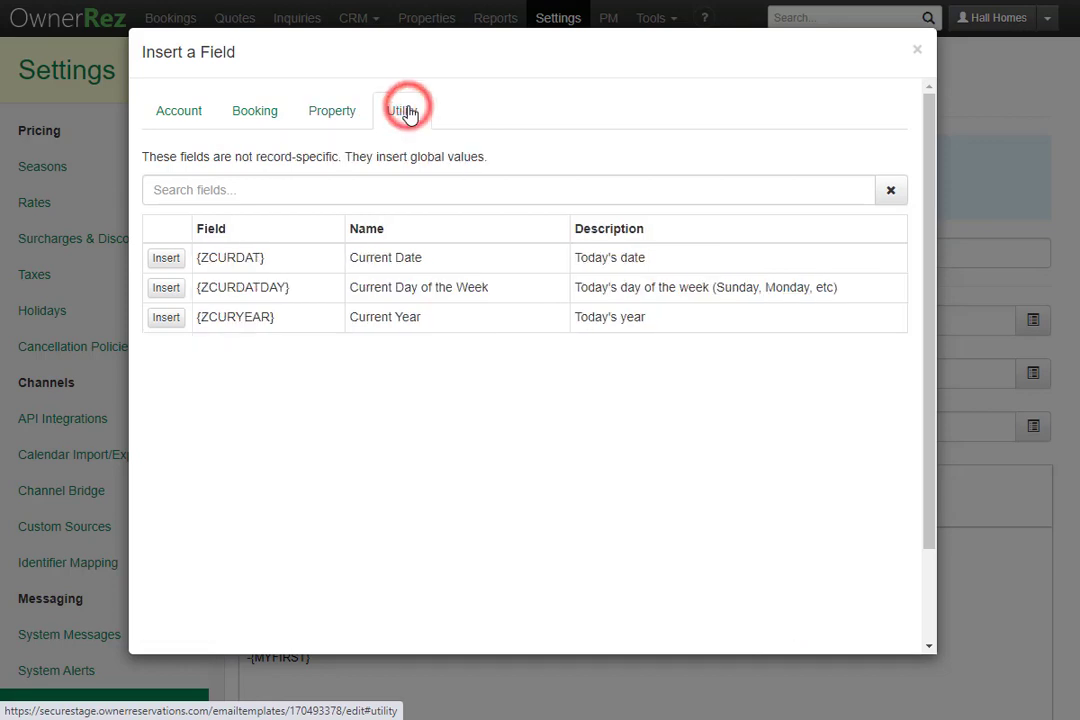
left_click(197, 112)
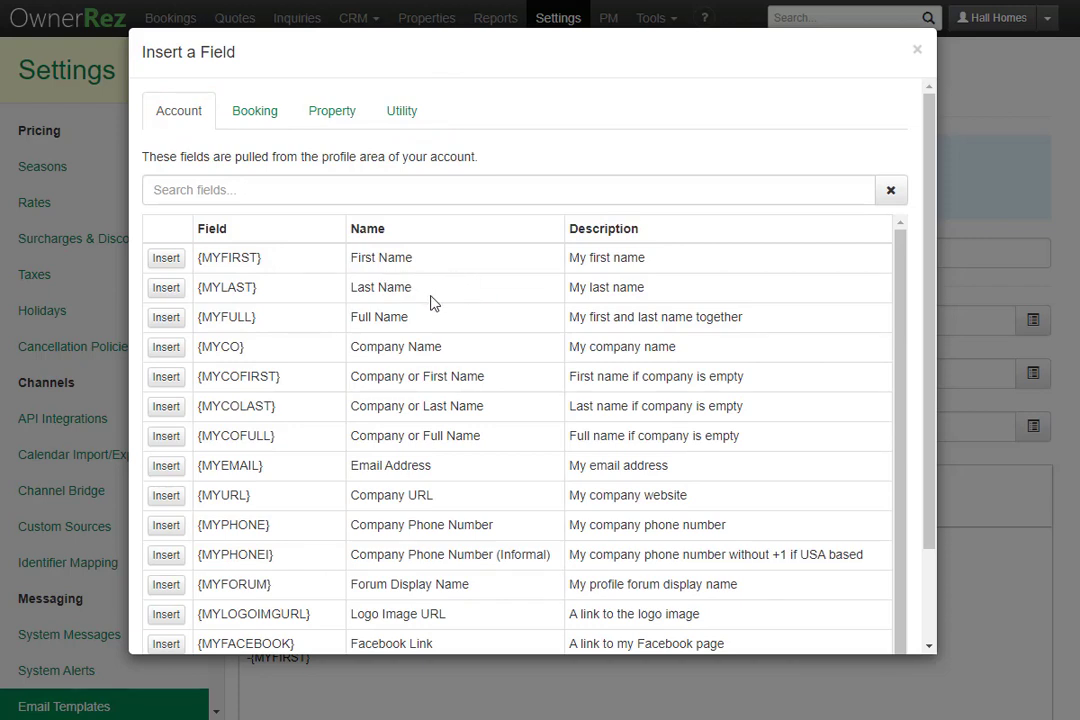
scroll(495, 460, "down", 1)
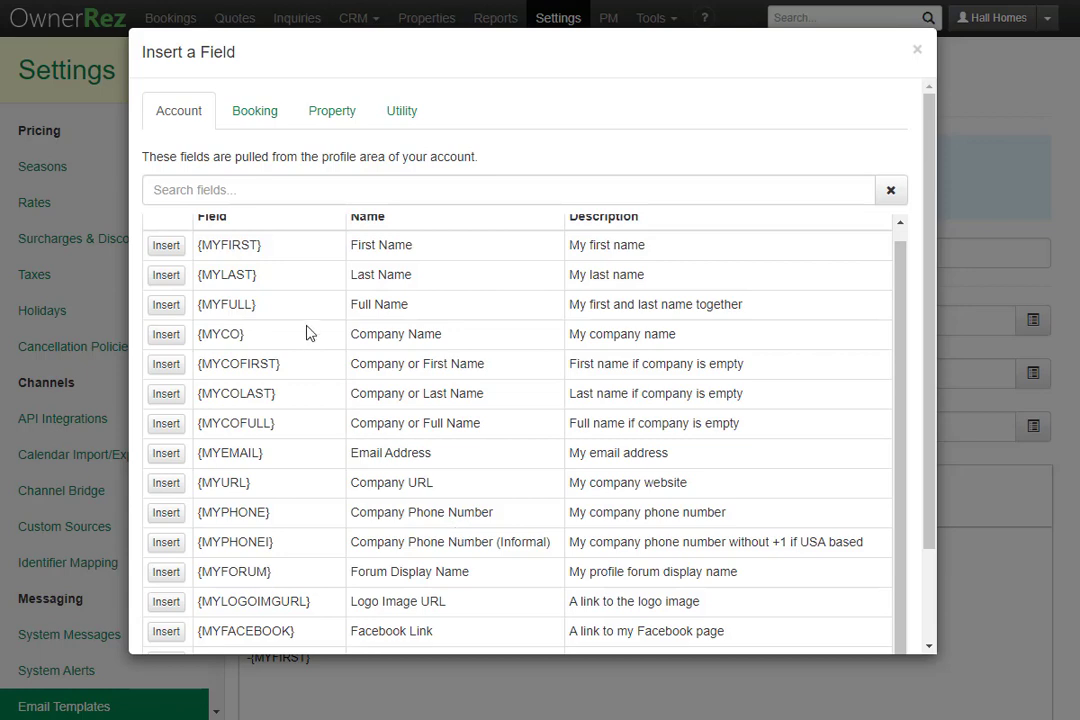
left_click(259, 117)
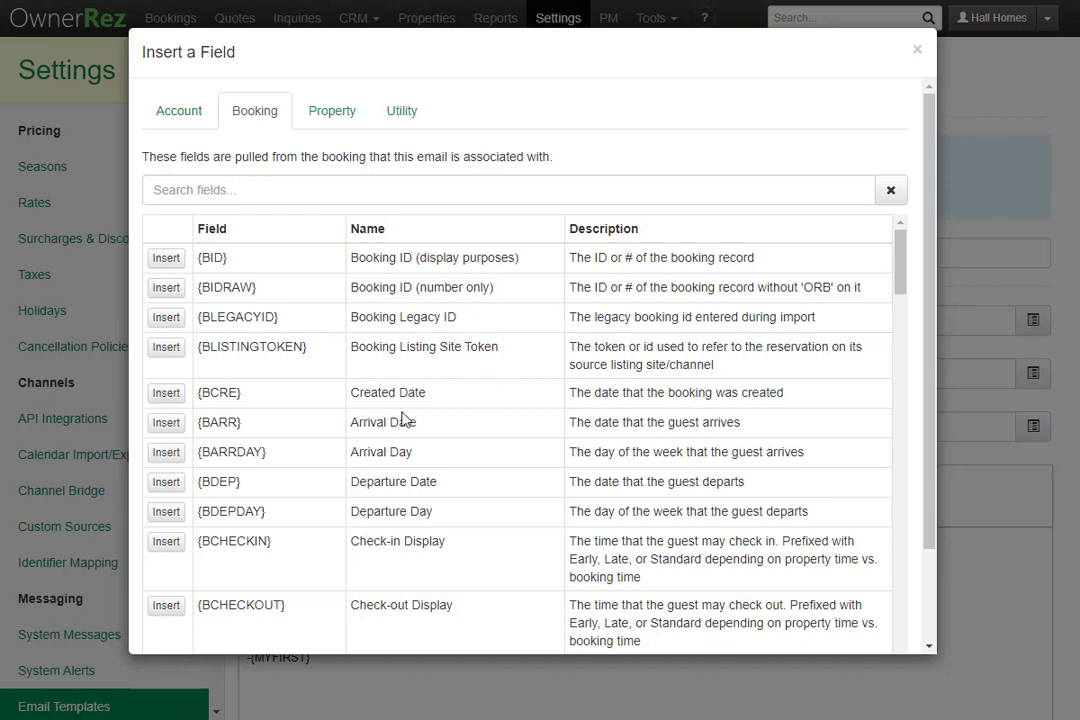
Step: Scroll through the Booking, Property and Utility merge fields, then close the Insert a Field dialog
scroll(405, 500, "down", 5)
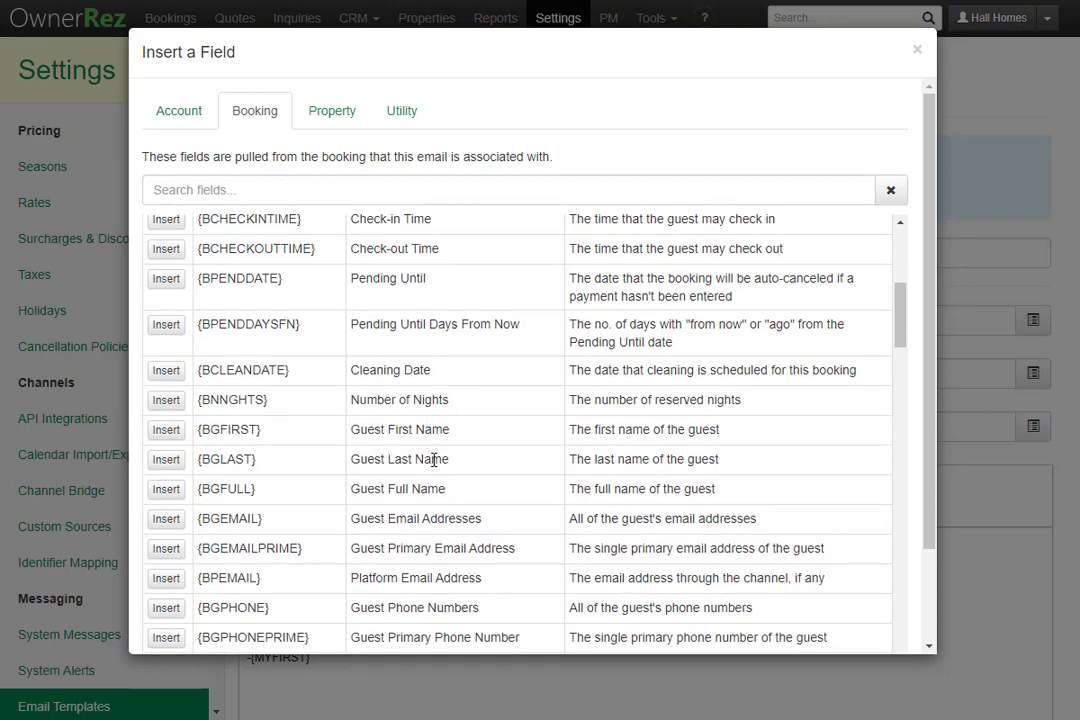
scroll(433, 459, "down", 4)
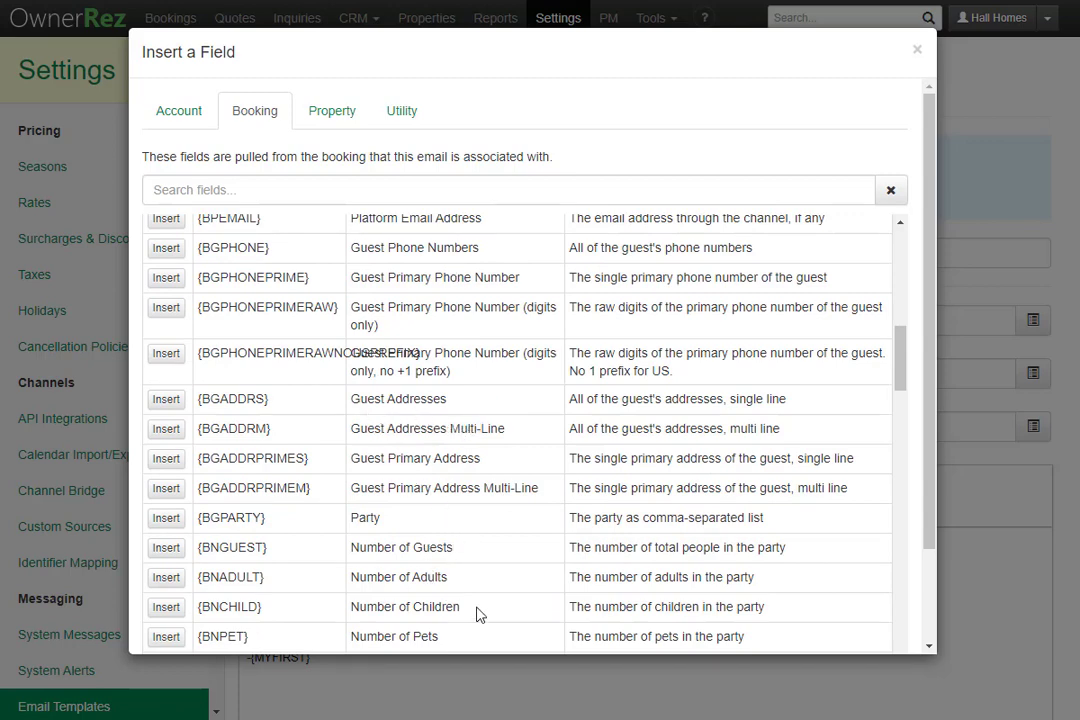
scroll(478, 614, "down", 4)
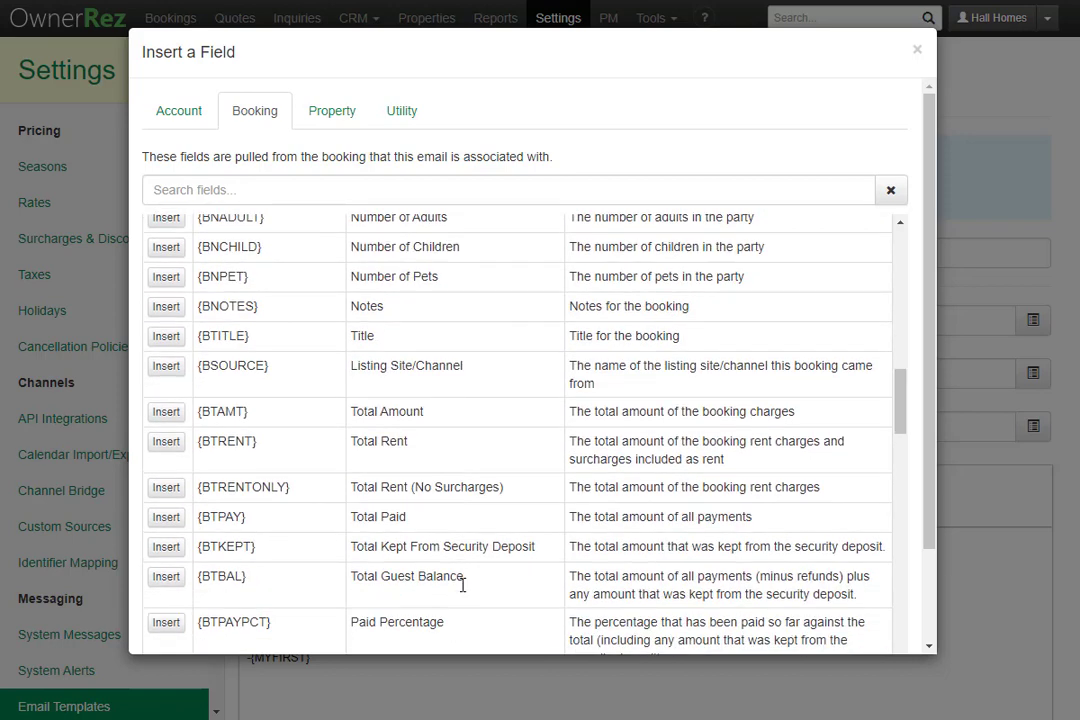
left_click(339, 112)
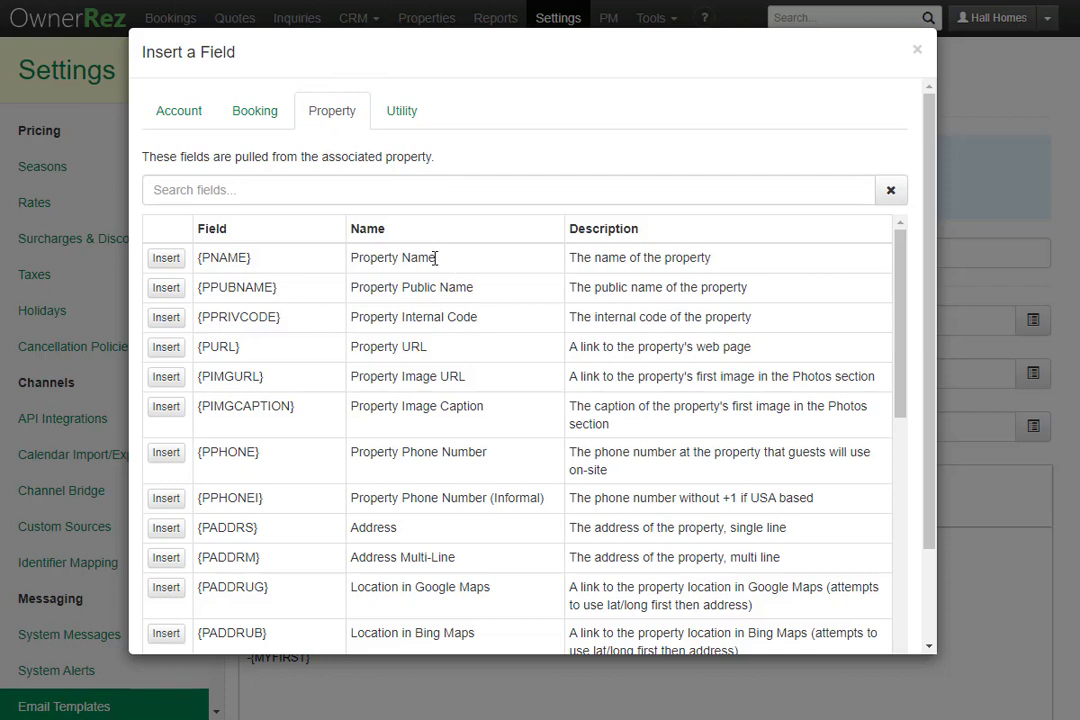
scroll(428, 497, "down", 5)
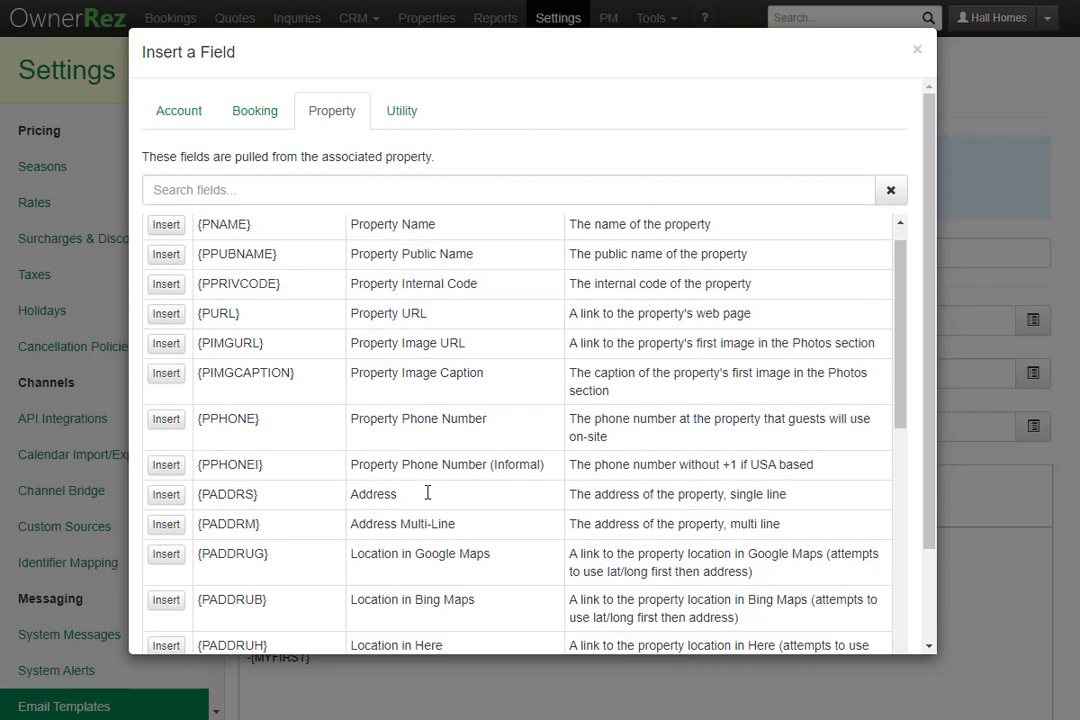
scroll(428, 497, "down", 1)
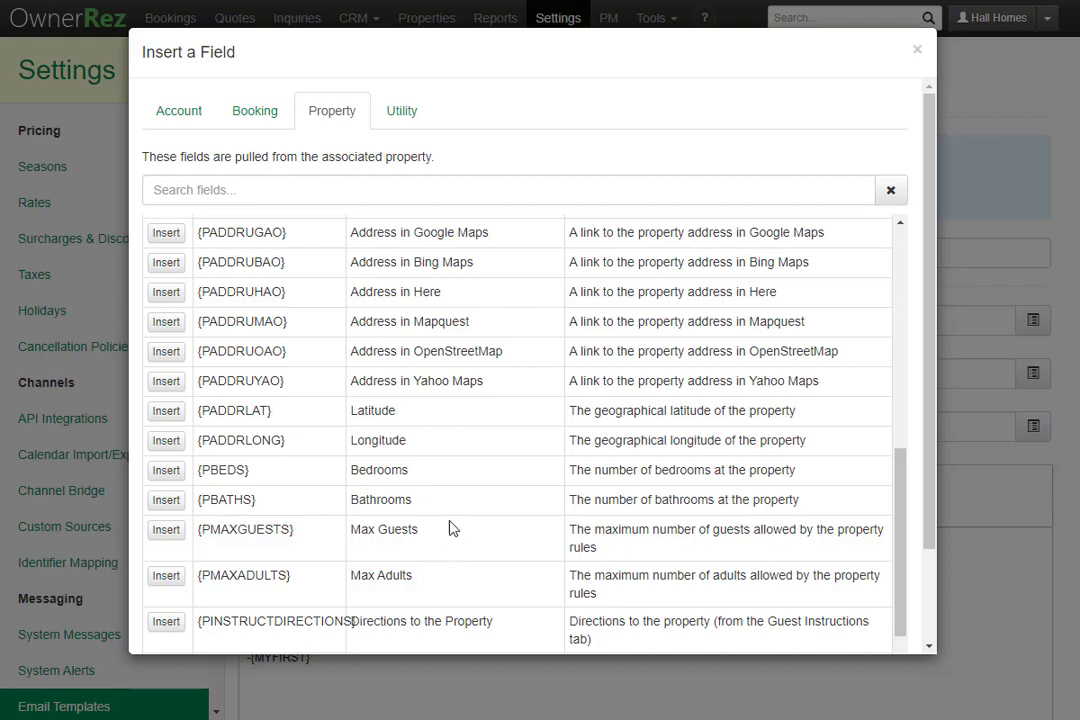
left_click(398, 114)
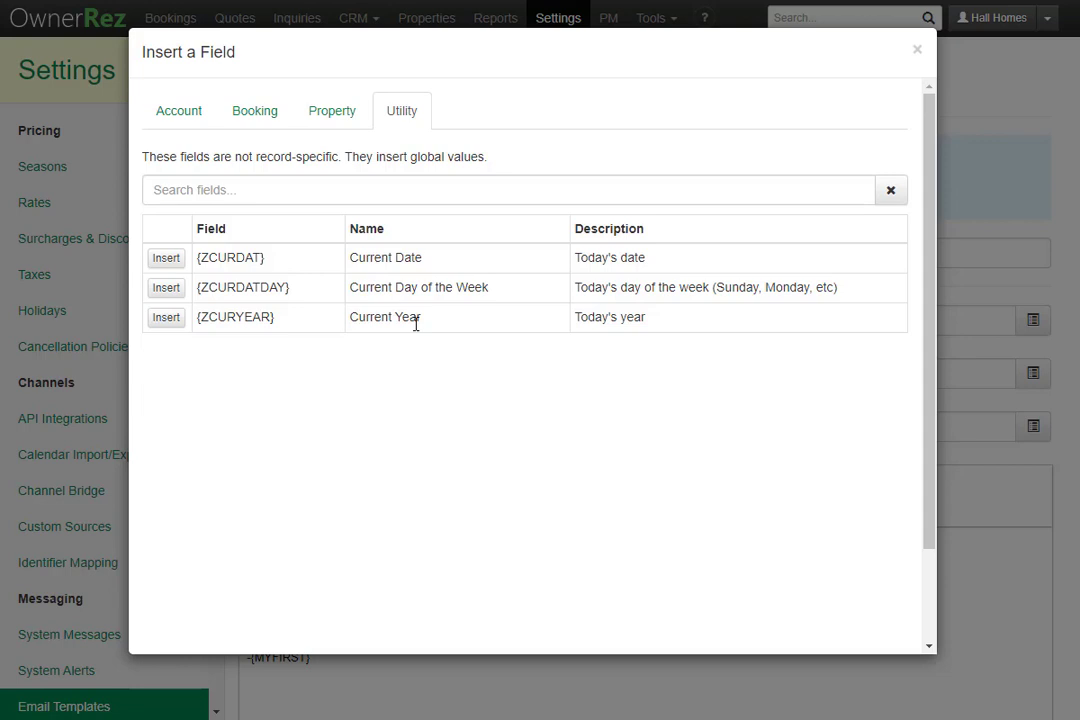
left_click(918, 51)
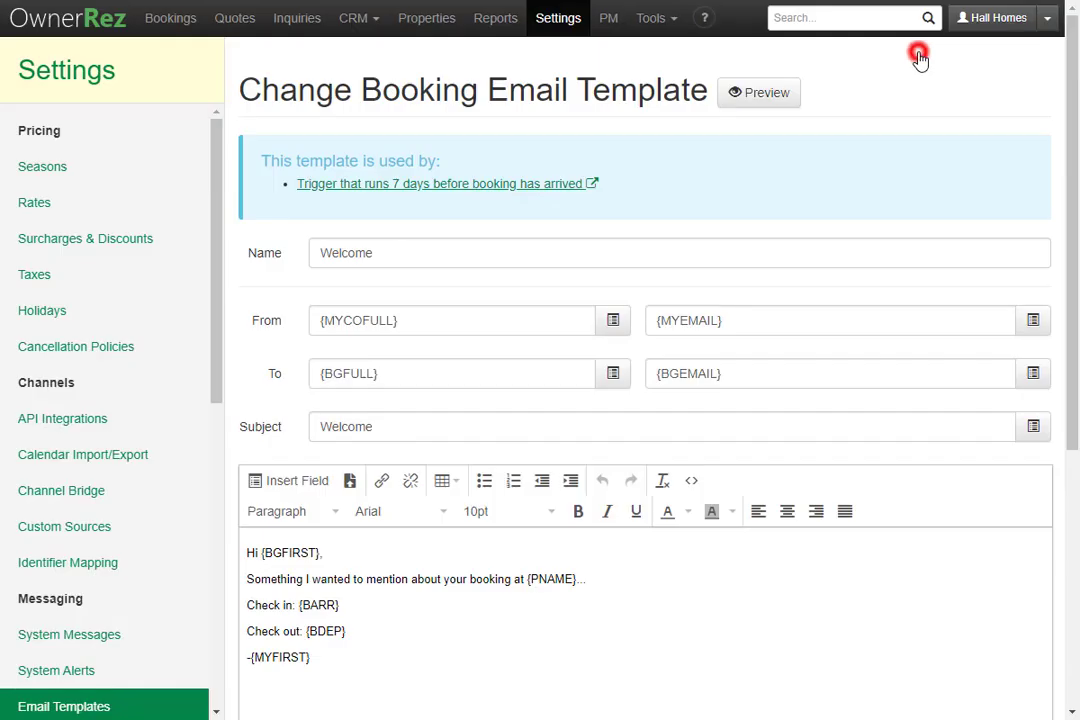
Step: Start a new Inquiry email template from the Email Templates list
left_click(163, 707)
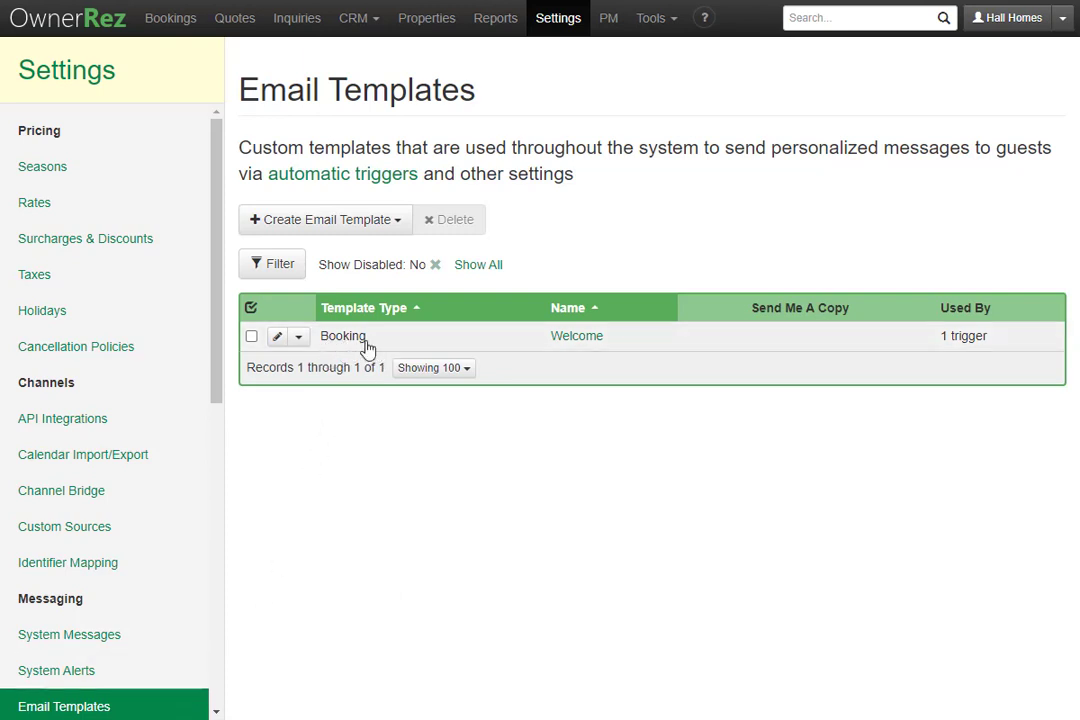
left_click(381, 232)
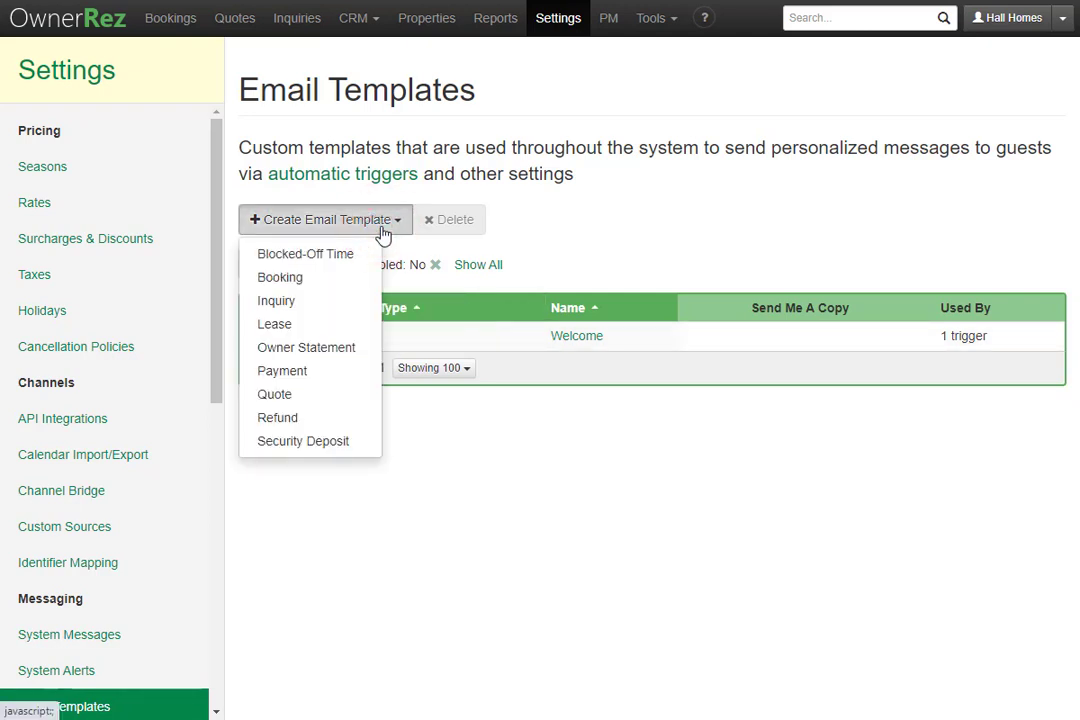
left_click(348, 300)
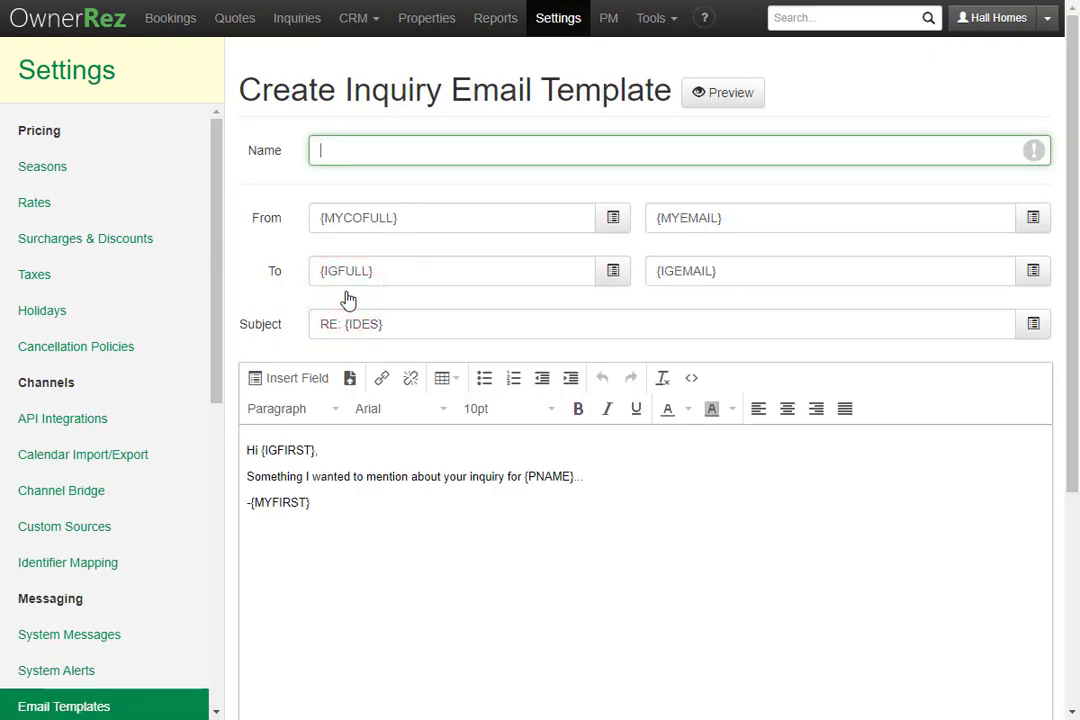
Step: Review the Inquiry and Quote merge fields for the new template, then close the field list
left_click(311, 389)
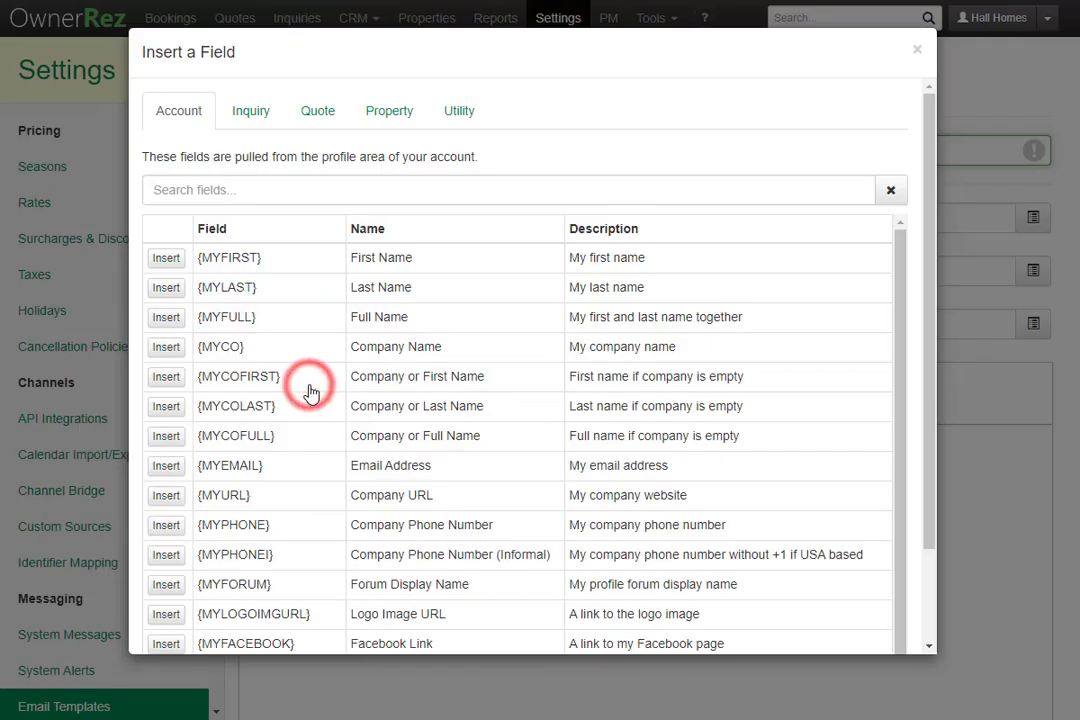
left_click(245, 125)
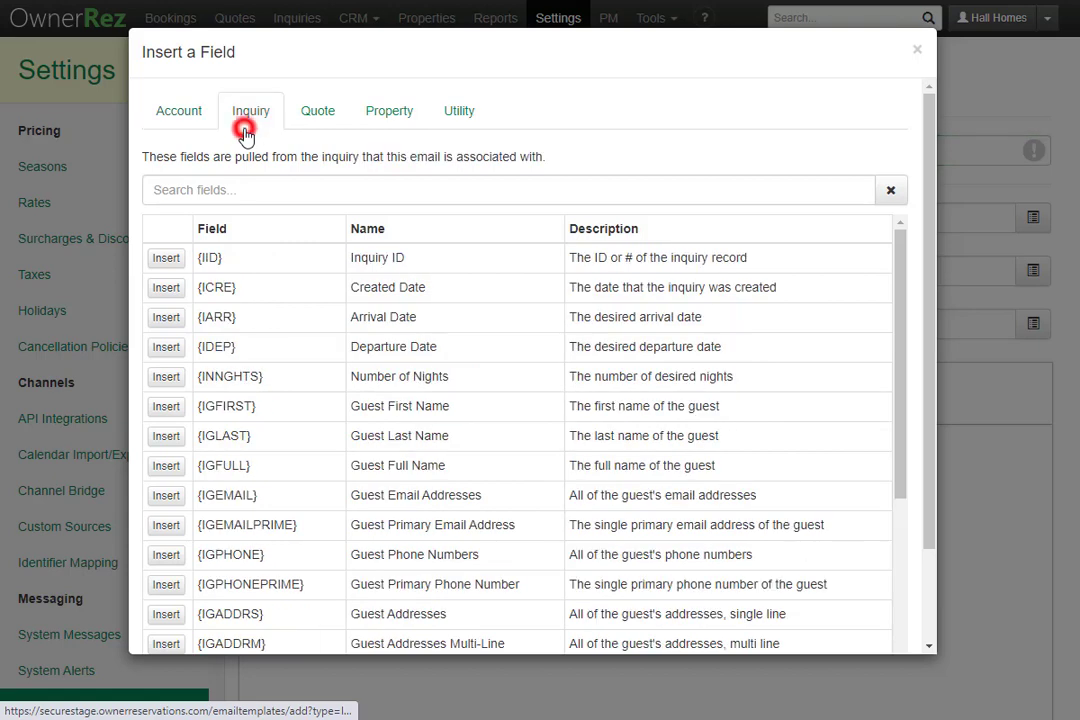
left_click(315, 130)
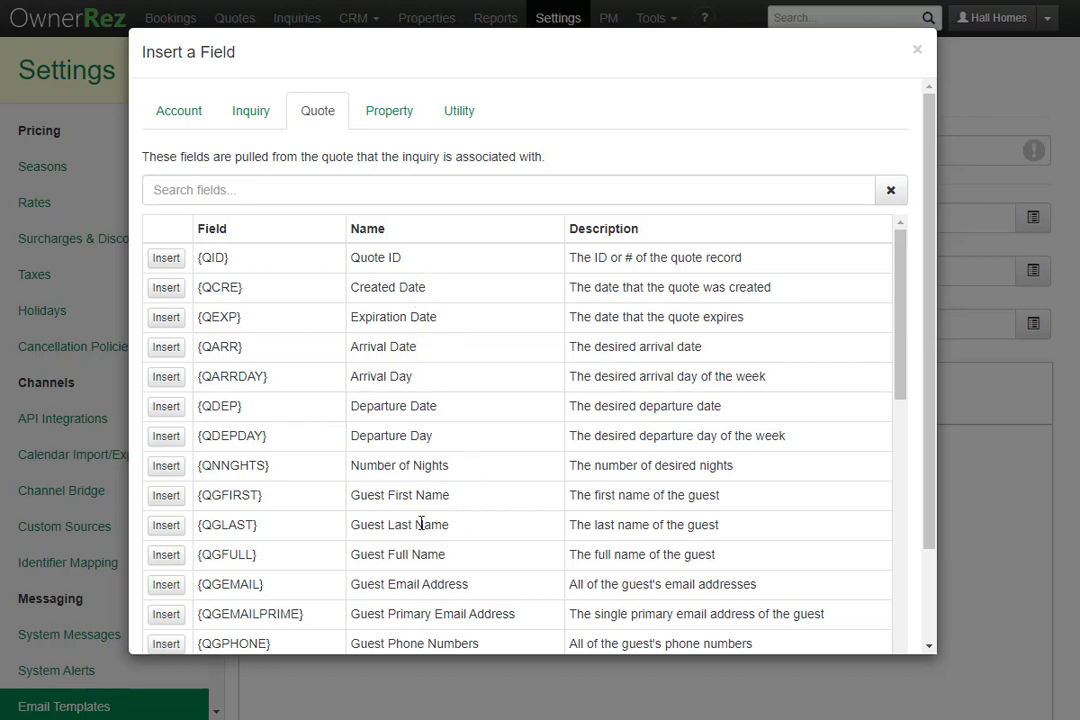
scroll(430, 524, "down", 5)
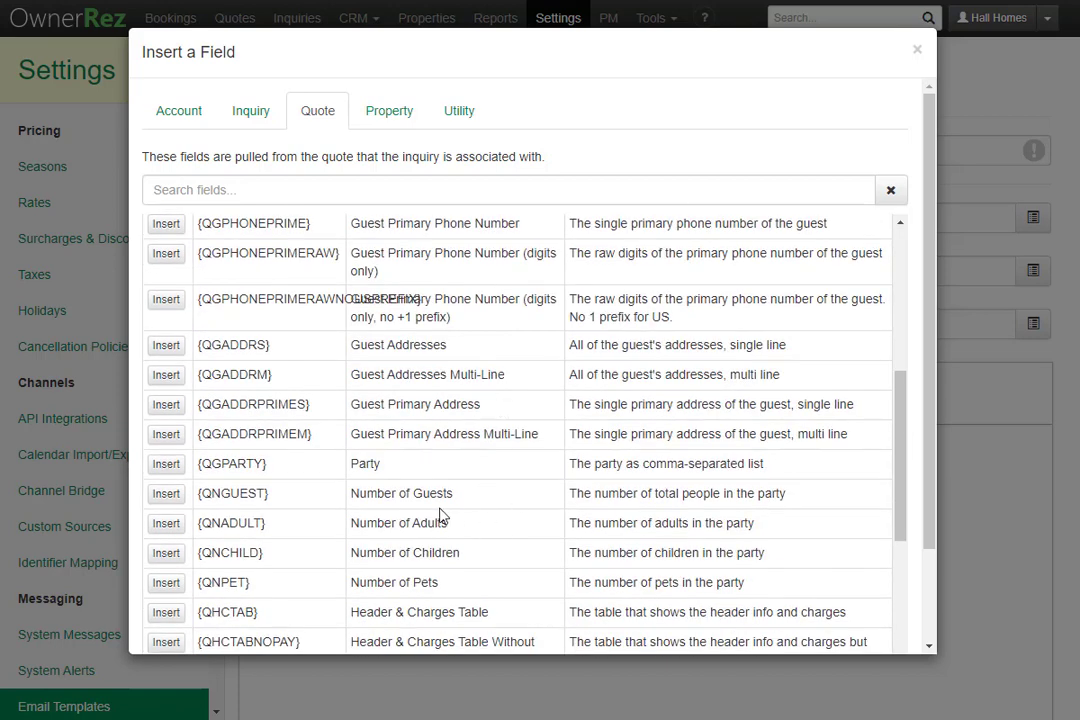
left_click(252, 126)
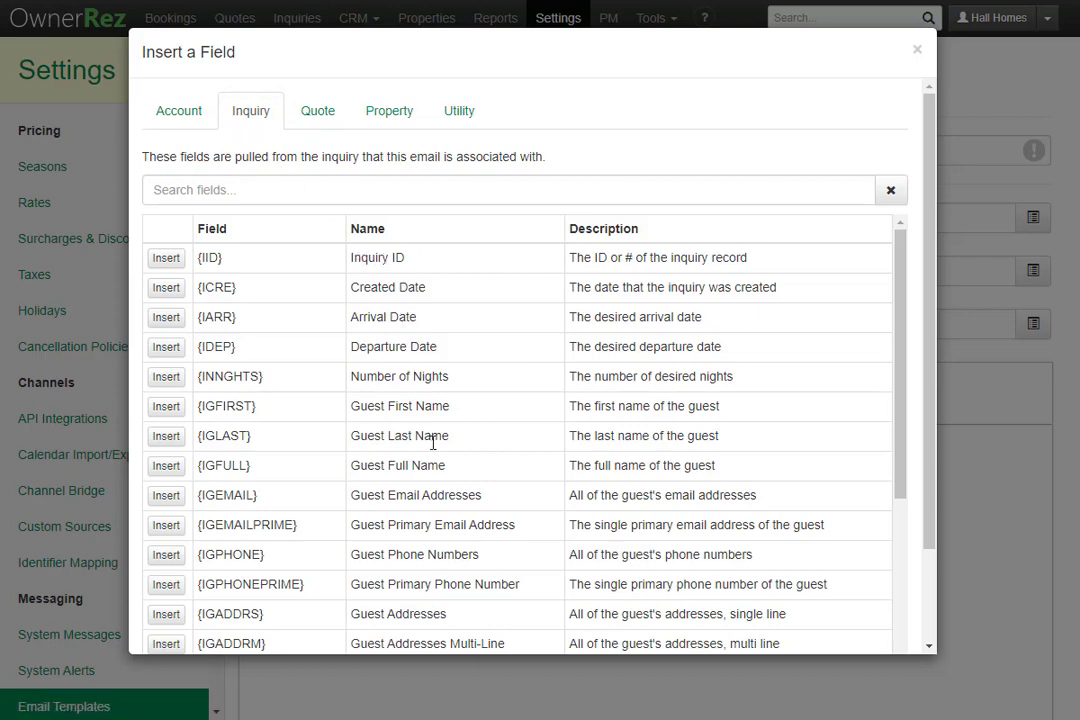
scroll(439, 437, "down", 4)
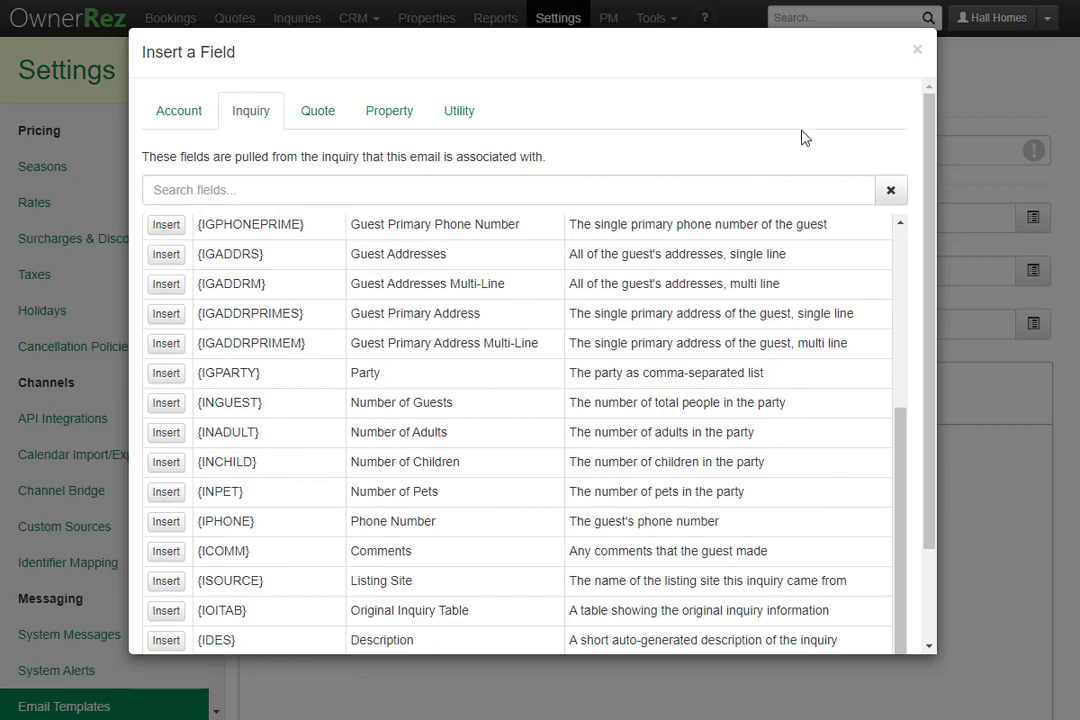
left_click(918, 51)
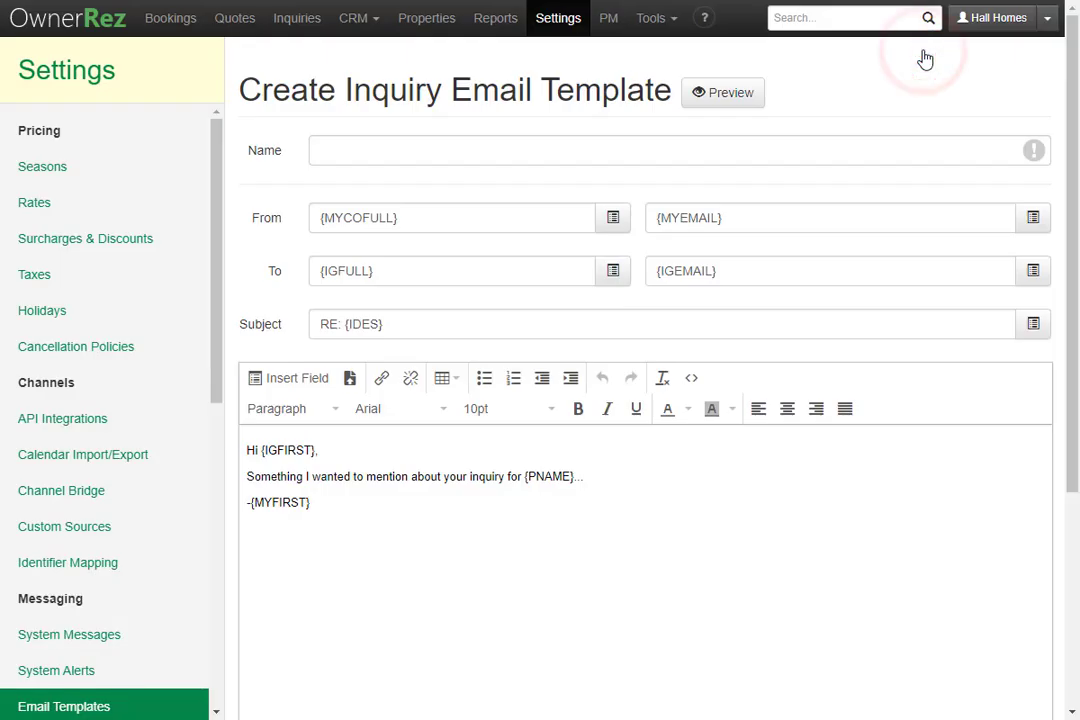
Step: Start a new Payment email template from the Email Templates list
left_click(145, 706)
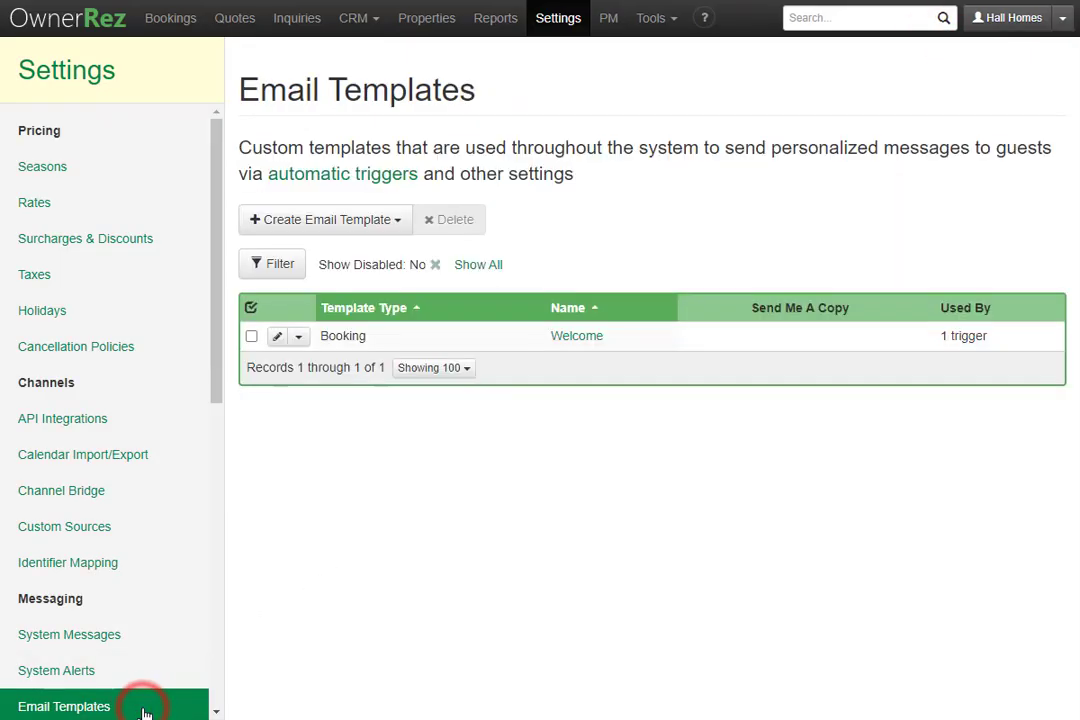
left_click(374, 224)
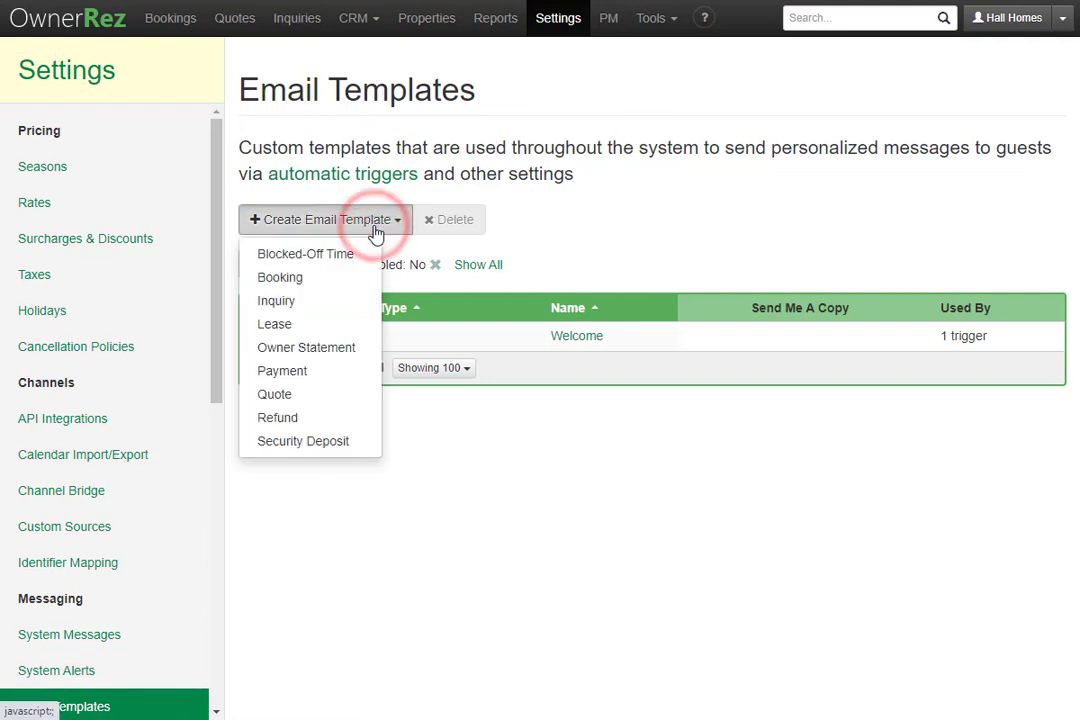
left_click(325, 372)
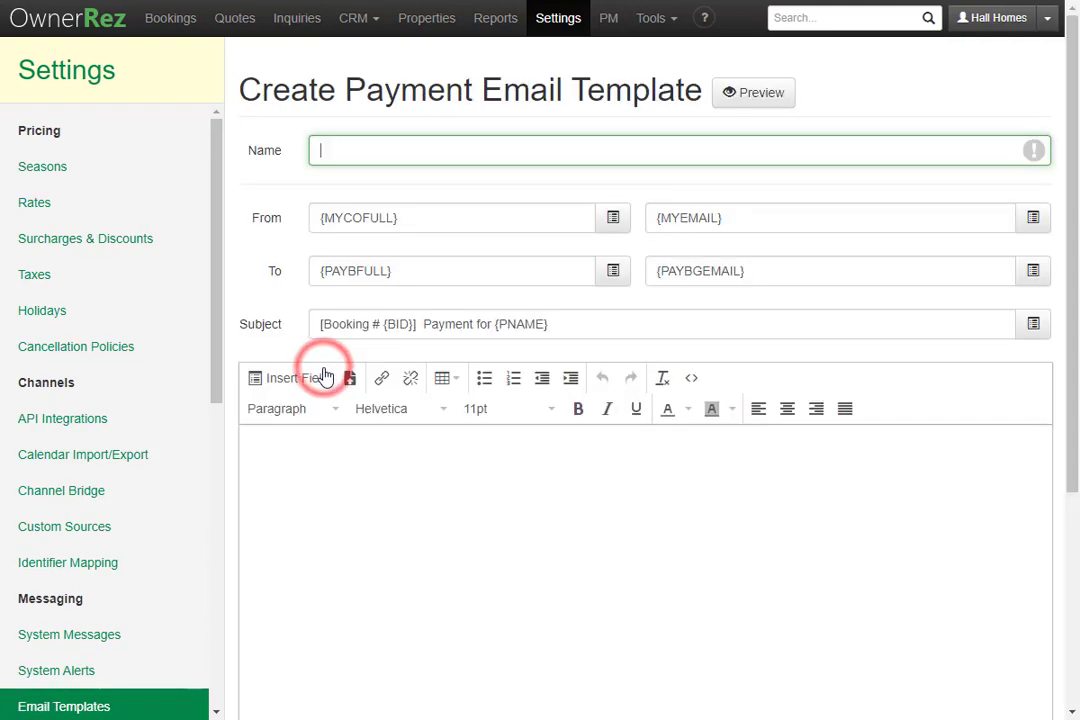
Step: Browse Payment merge fields such as {PAYTYPE}, {PAYAMT} and {PAYBGEMAIL}, then close the list
left_click(278, 385)
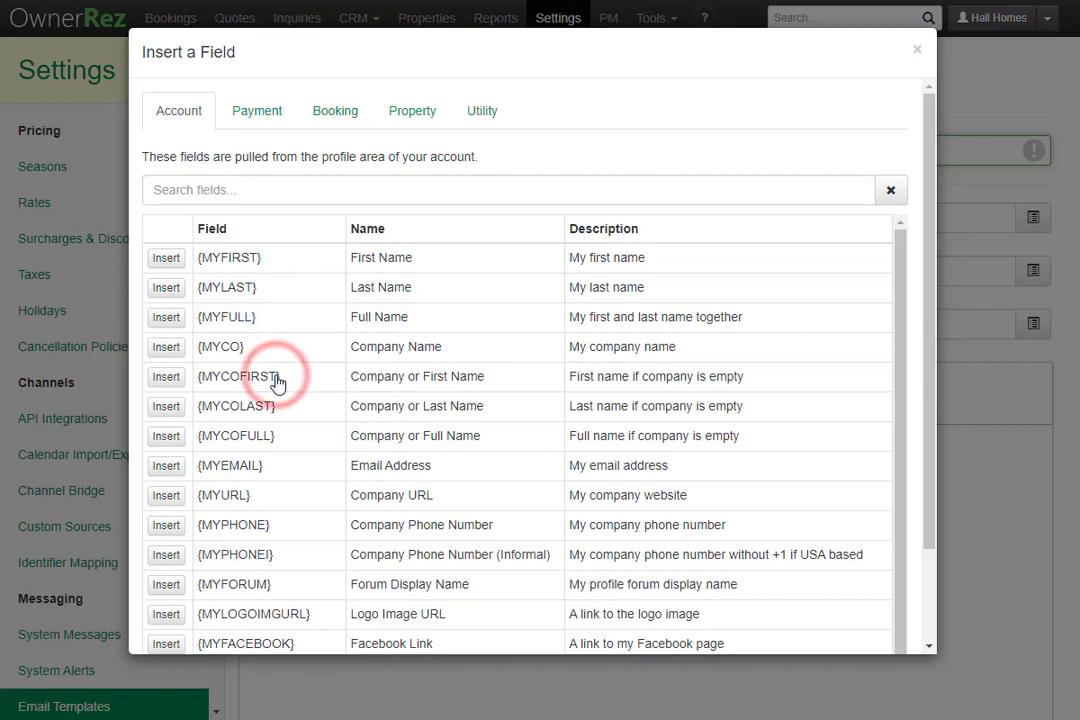
left_click(258, 118)
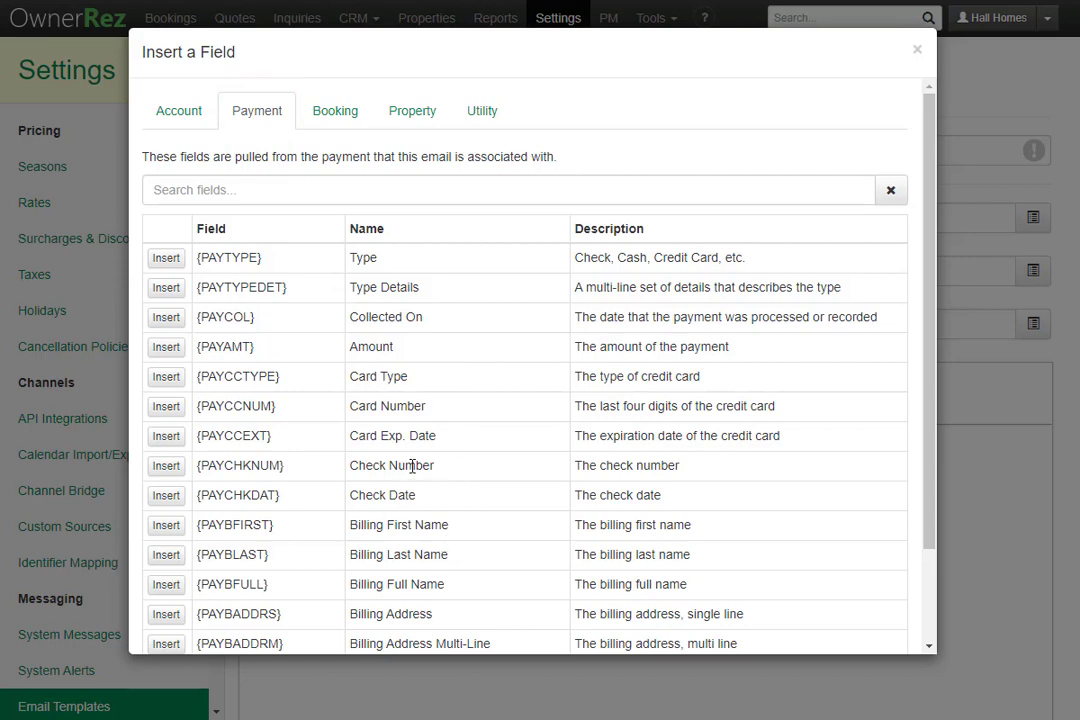
scroll(420, 468, "down", 2)
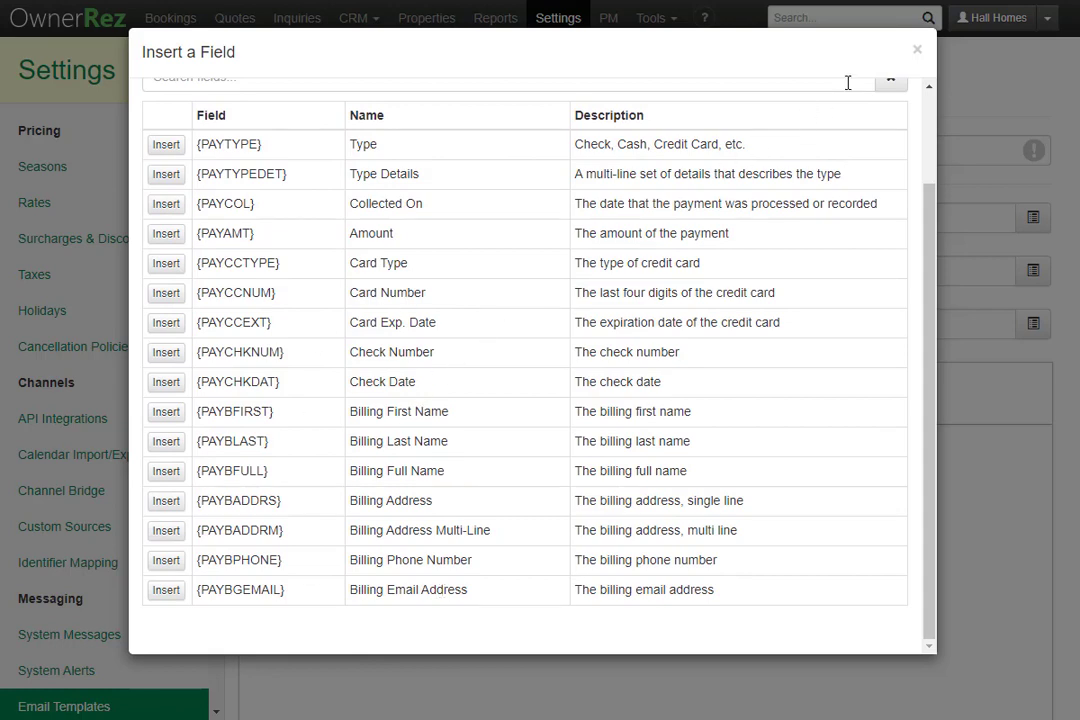
left_click(917, 50)
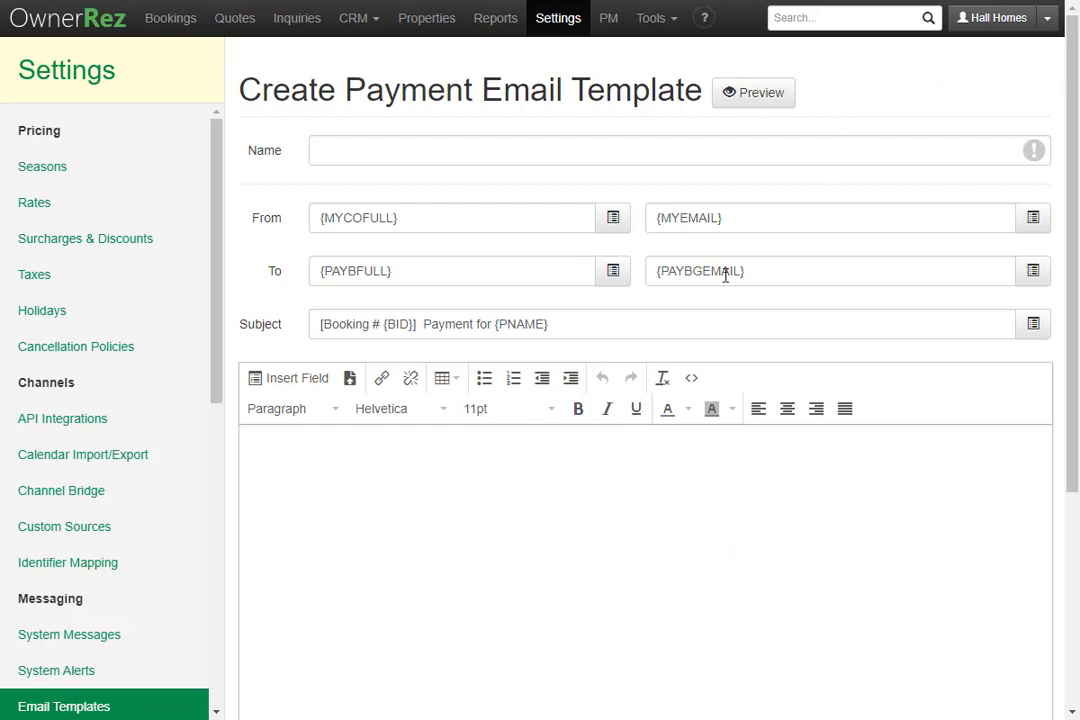
Step: Reopen the Welcome template and add a blank line after the {BDEP} check-out line
left_click(150, 706)
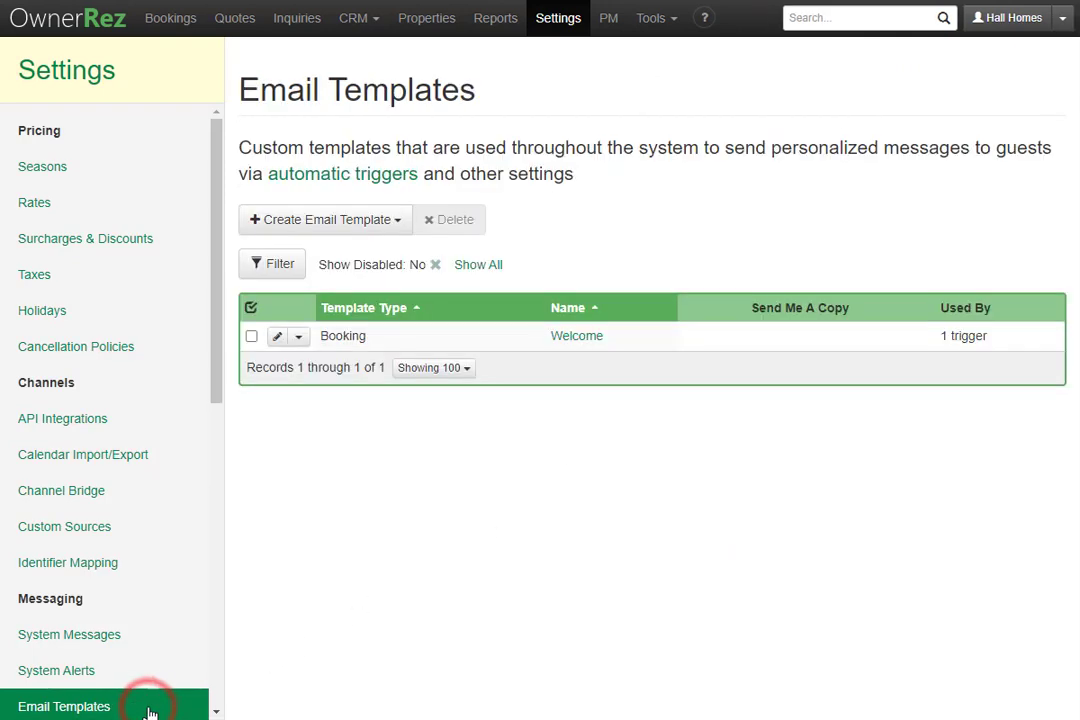
left_click(571, 336)
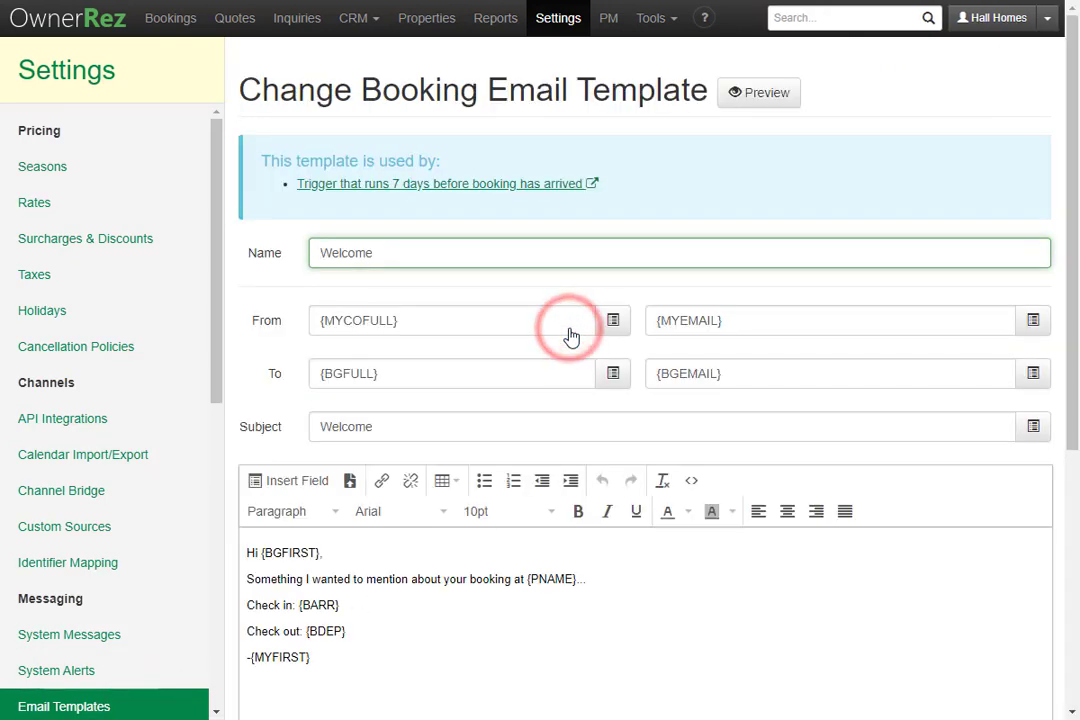
left_click(403, 630)
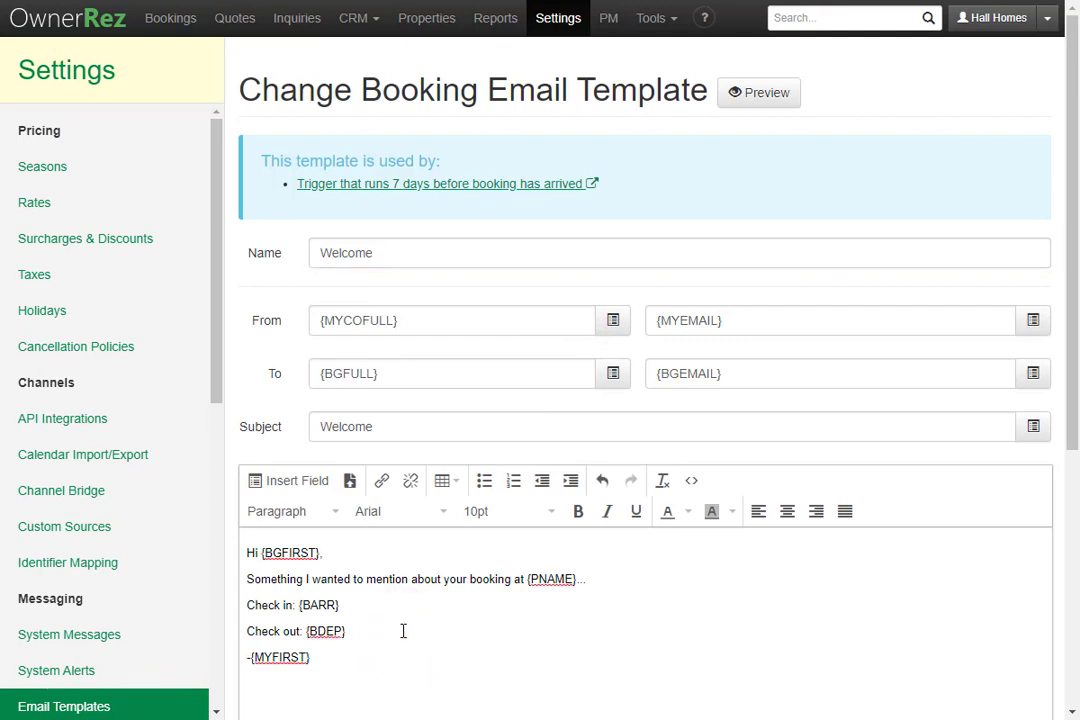
key("Return")
Step: Insert the {PINSTRUCTINTERNET} property field on the new line and save the Welcome template
left_click(284, 481)
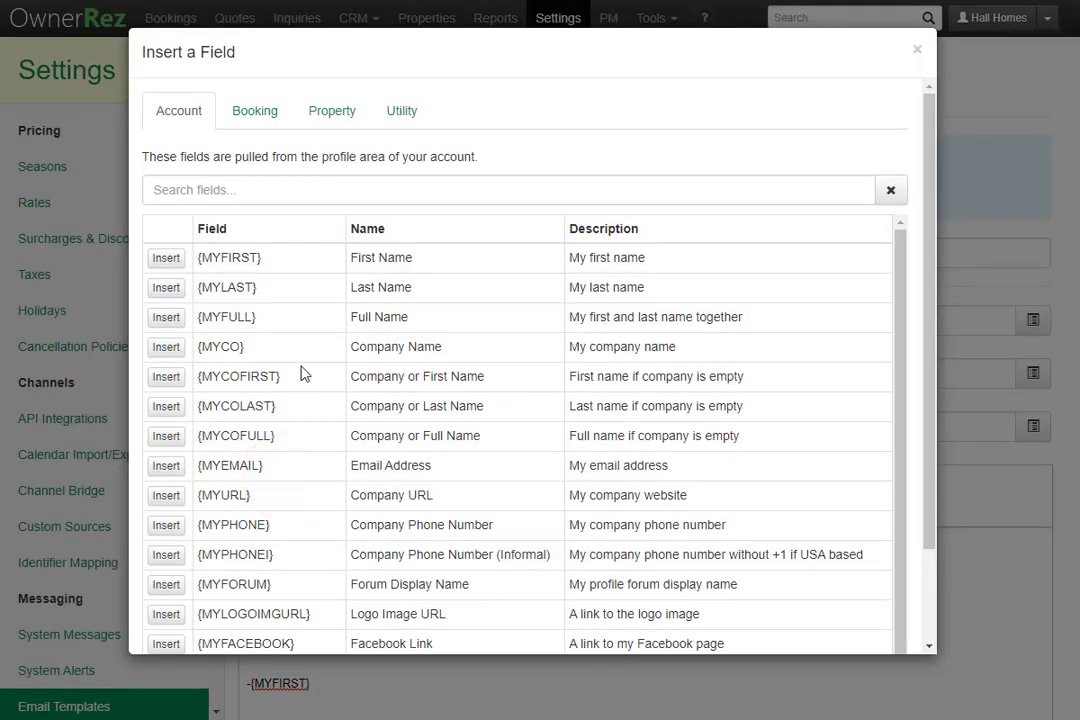
left_click(320, 110)
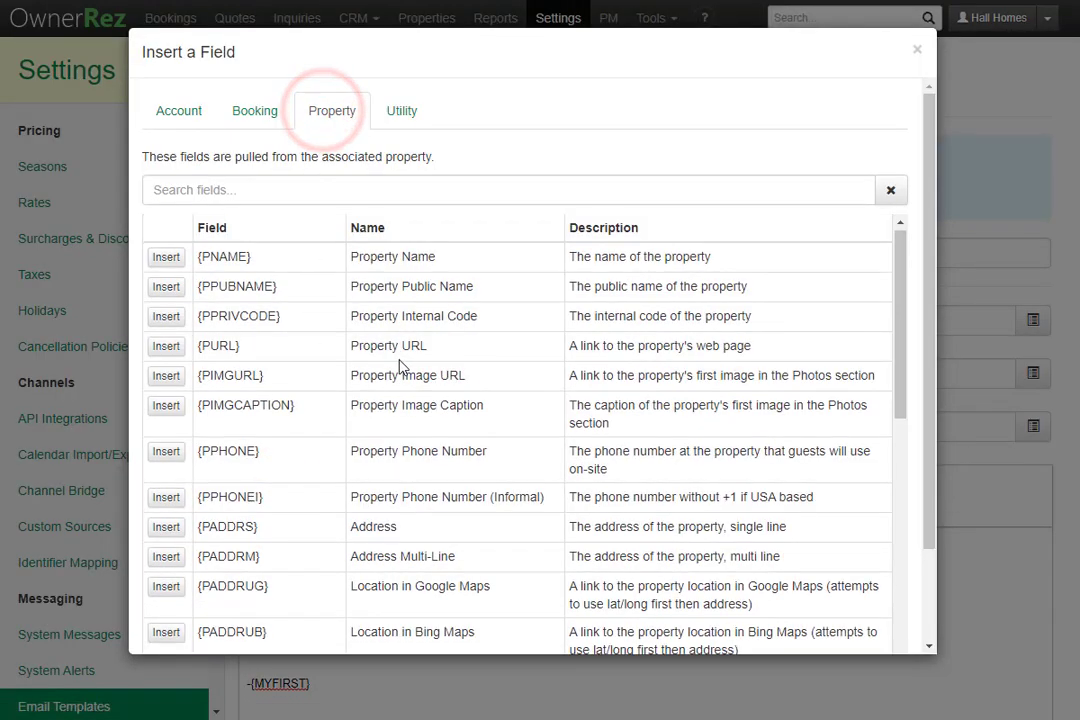
scroll(400, 362, "down", 8)
scroll(400, 360, "down", 2)
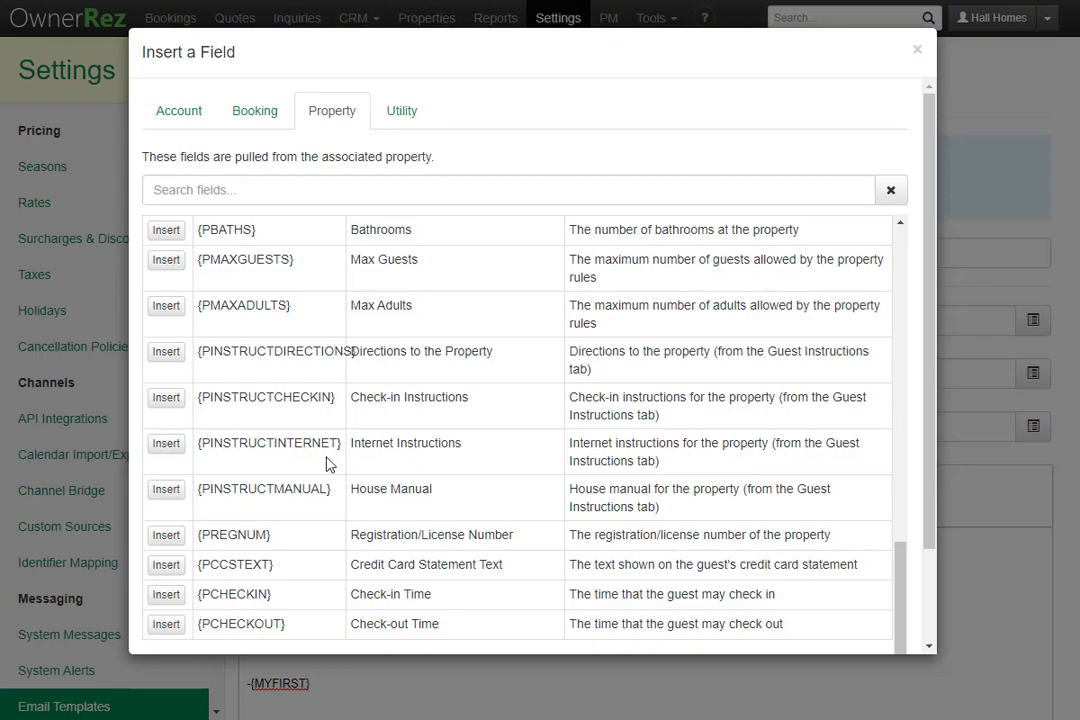
left_click(163, 447)
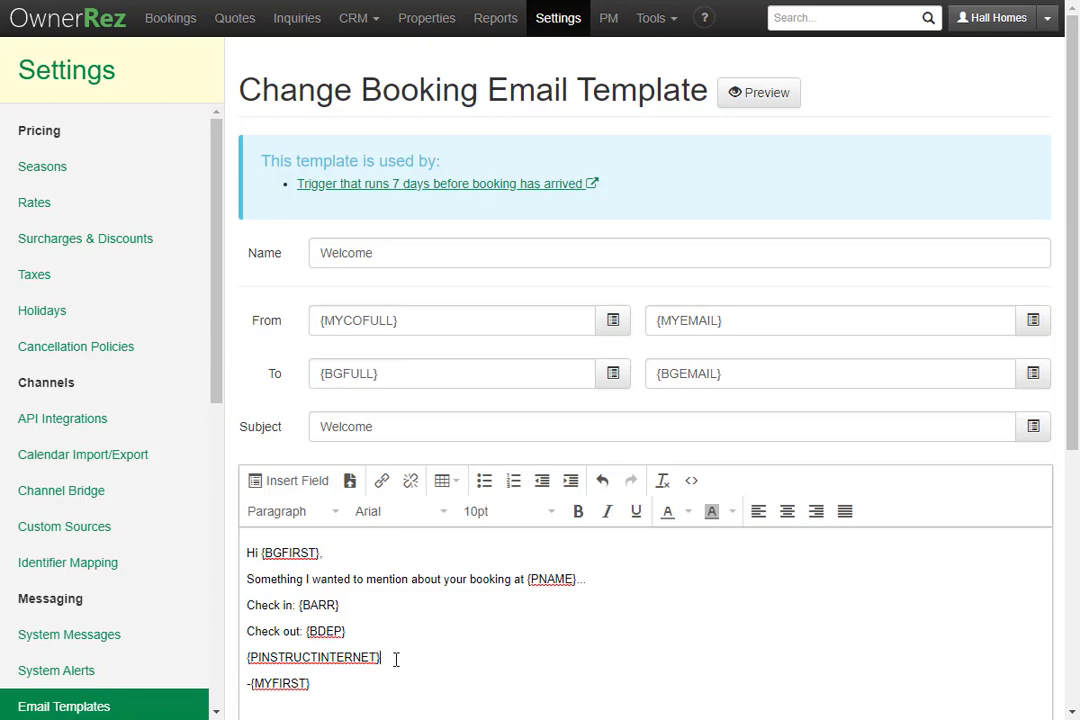
scroll(396, 659, "down", 5)
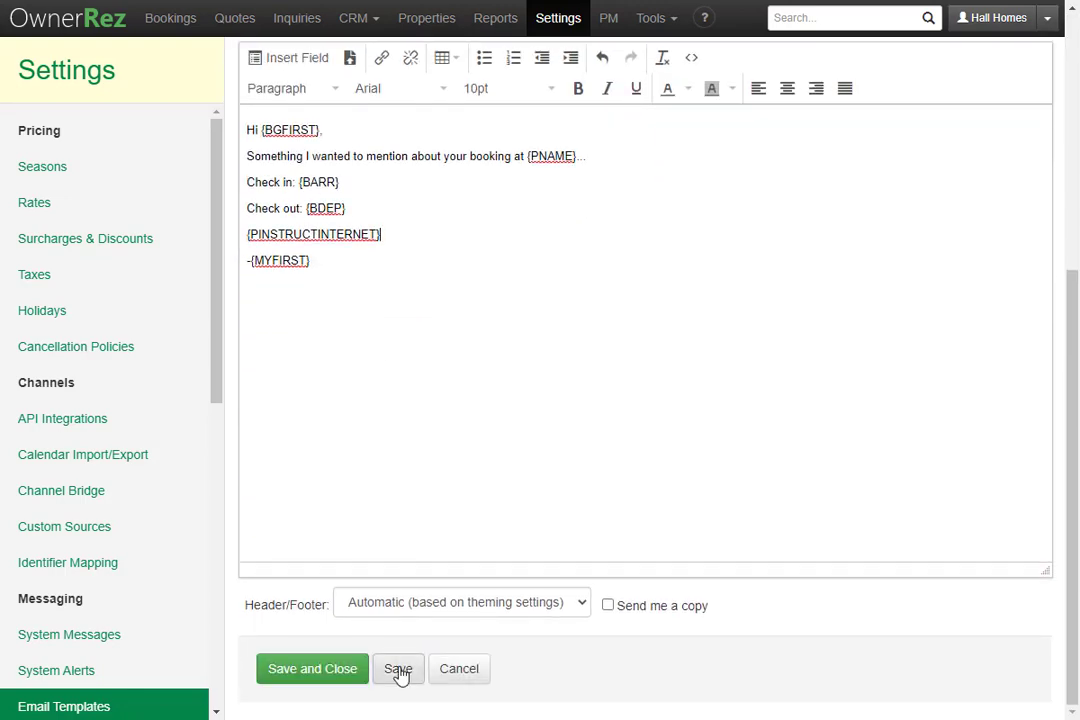
left_click(399, 668)
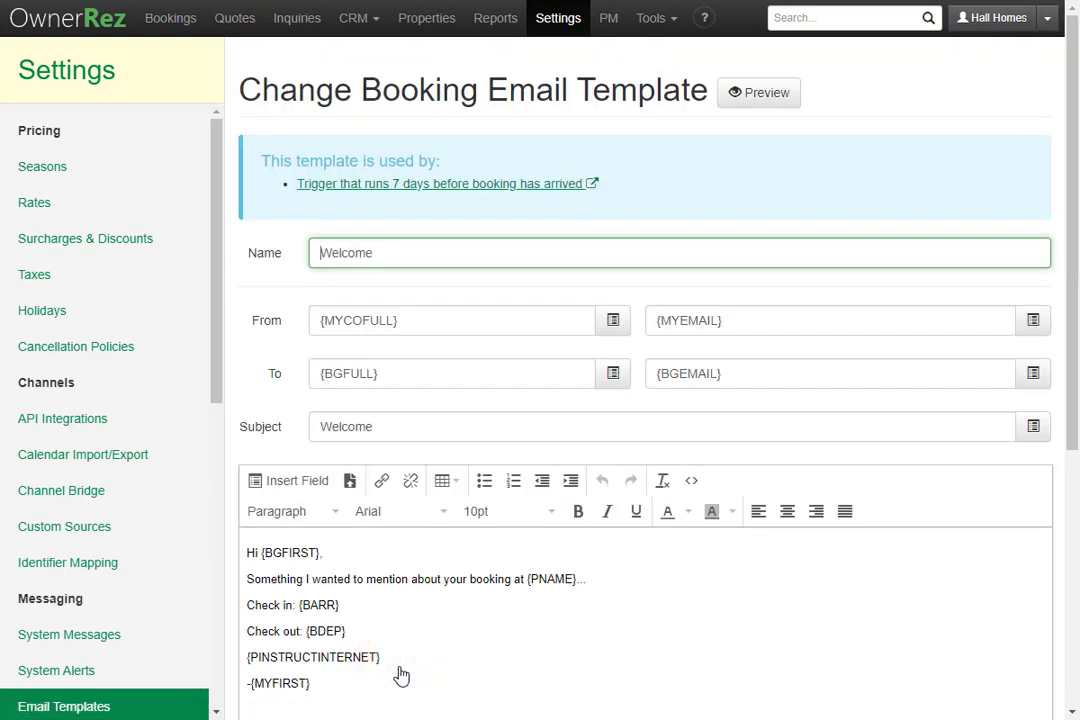
Step: Open the guest instructions editor for Poppy's Hideaway on the Shenandoah River
left_click(422, 22)
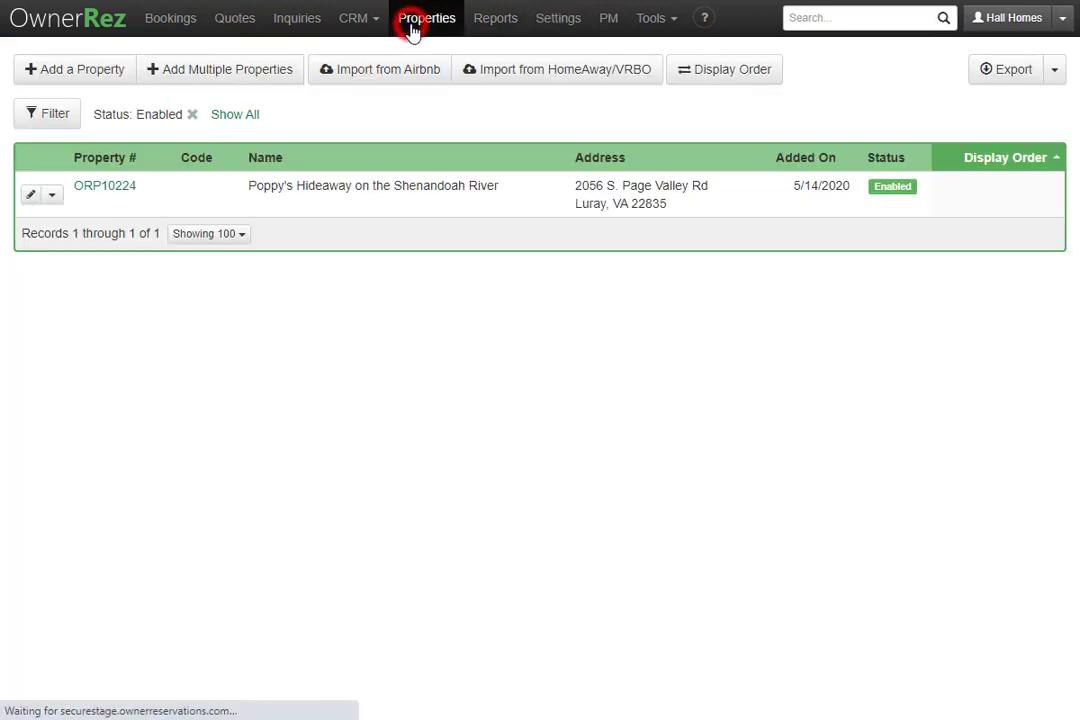
left_click(380, 188)
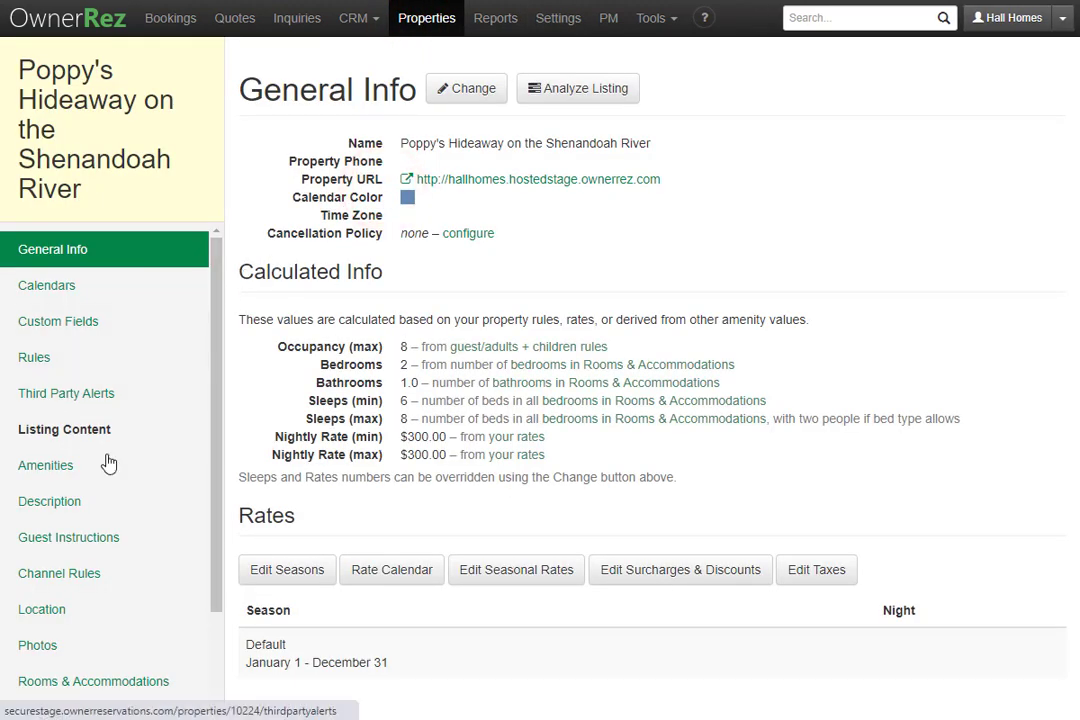
left_click(80, 541)
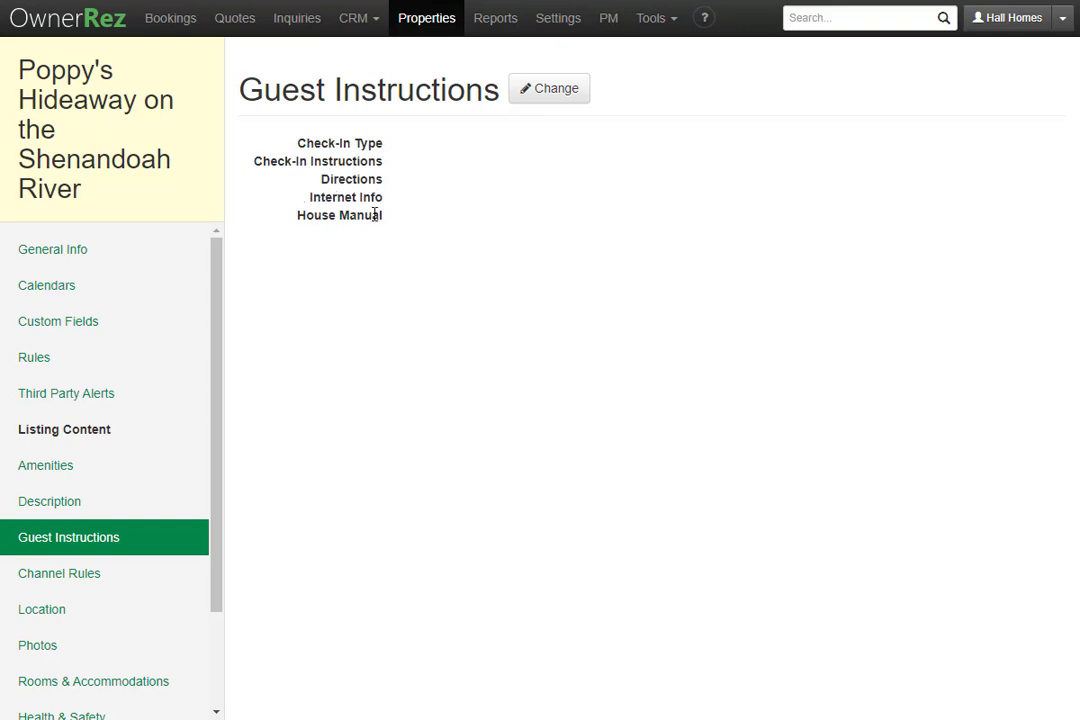
left_click(533, 92)
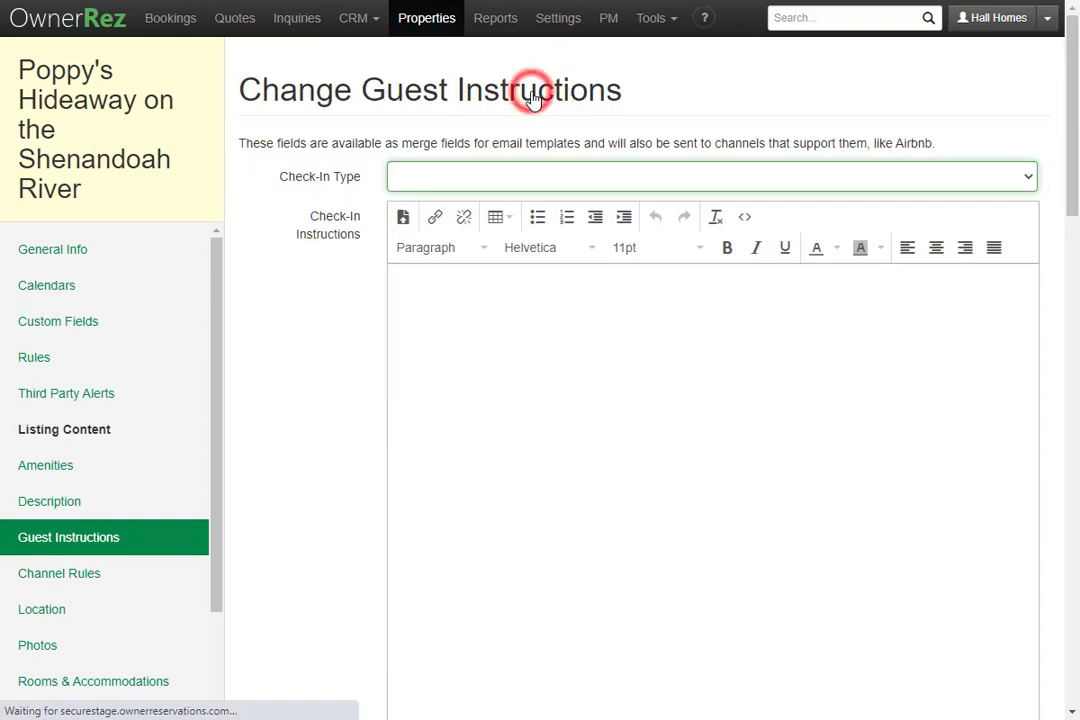
scroll(575, 306, "down", 1)
scroll(575, 306, "down", 10)
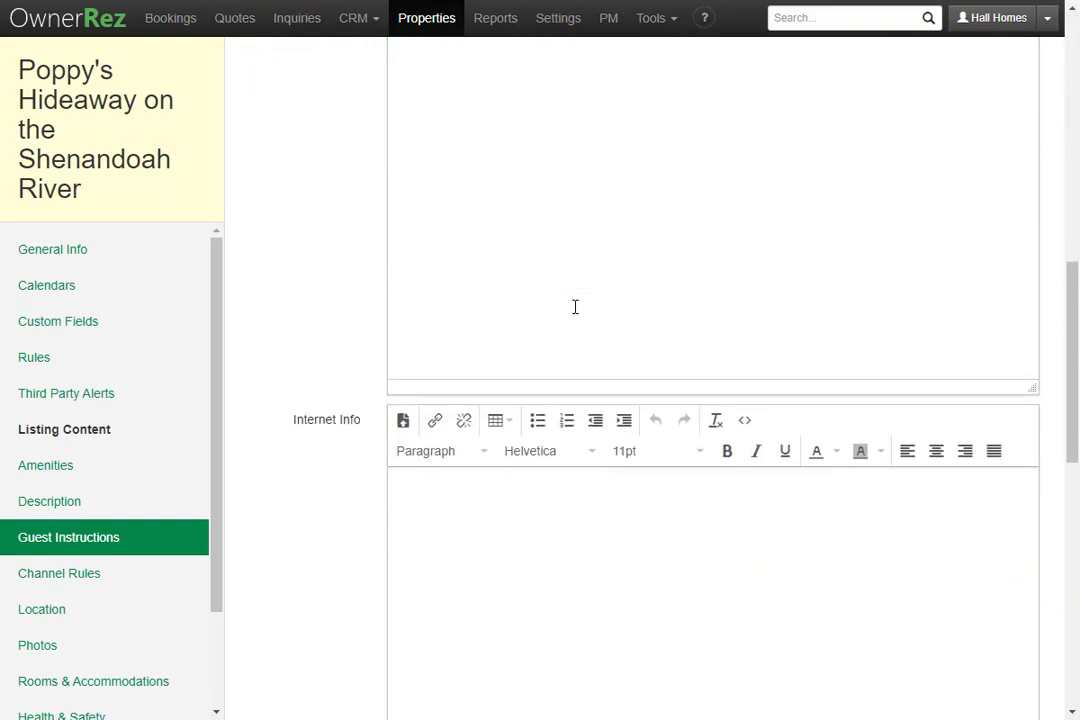
Step: Enter the Wi-Fi network and password in Internet Info, save, and return to Settings
left_click(566, 403)
type("Wifi: Hall")
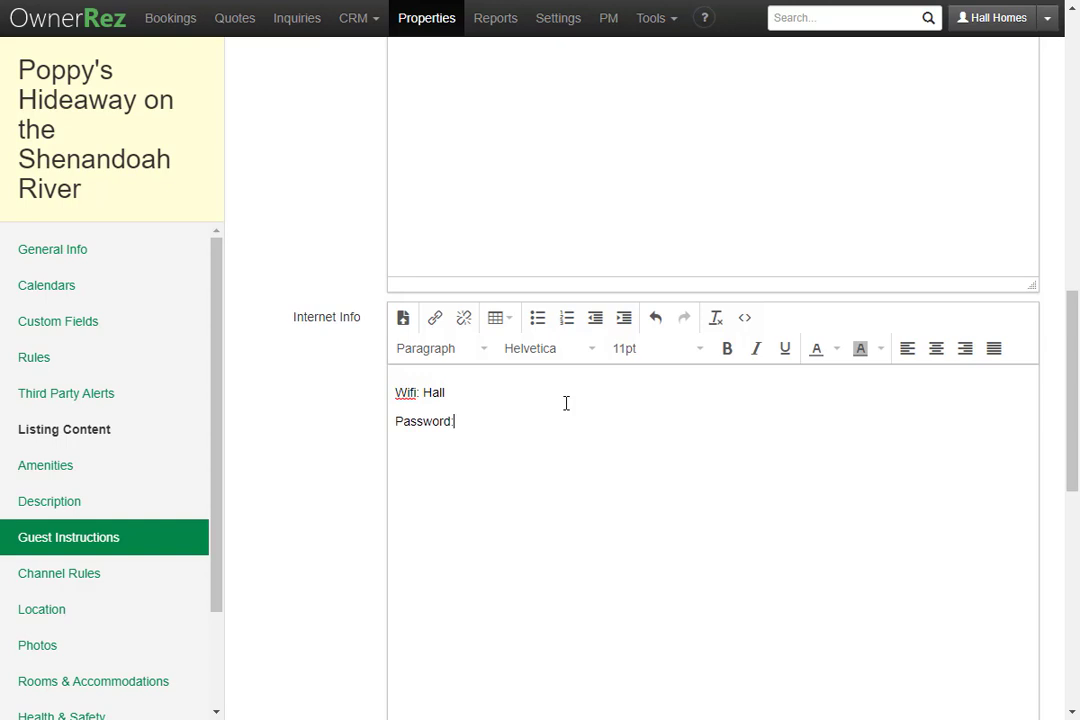
scroll(566, 403, "down", 8)
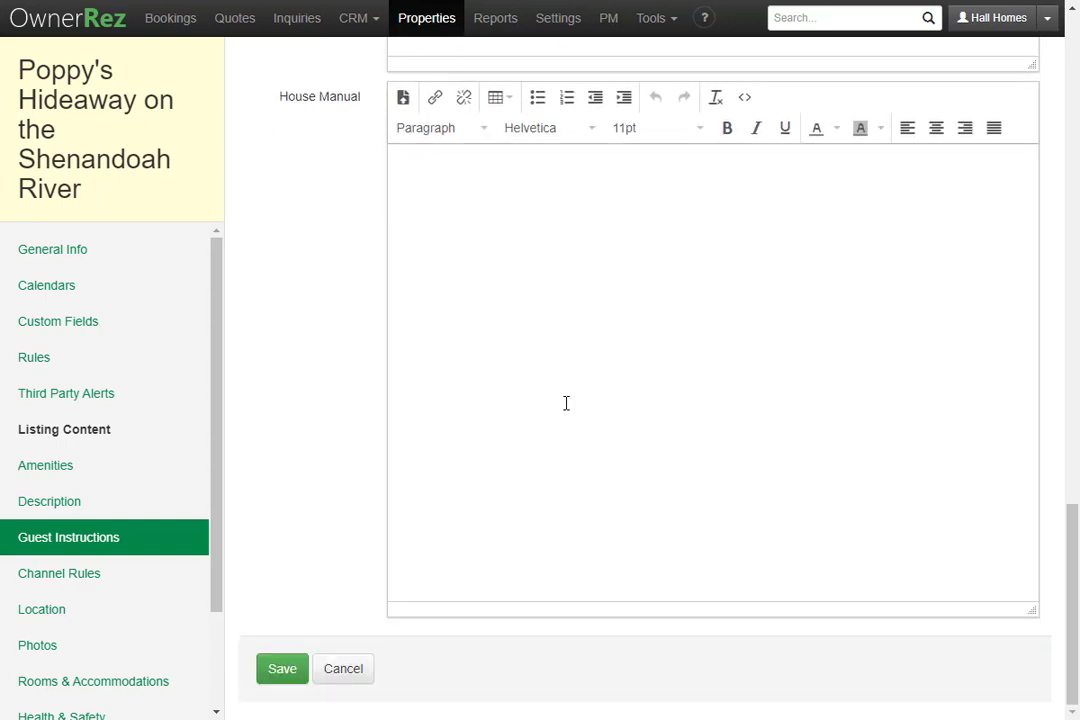
left_click(299, 670)
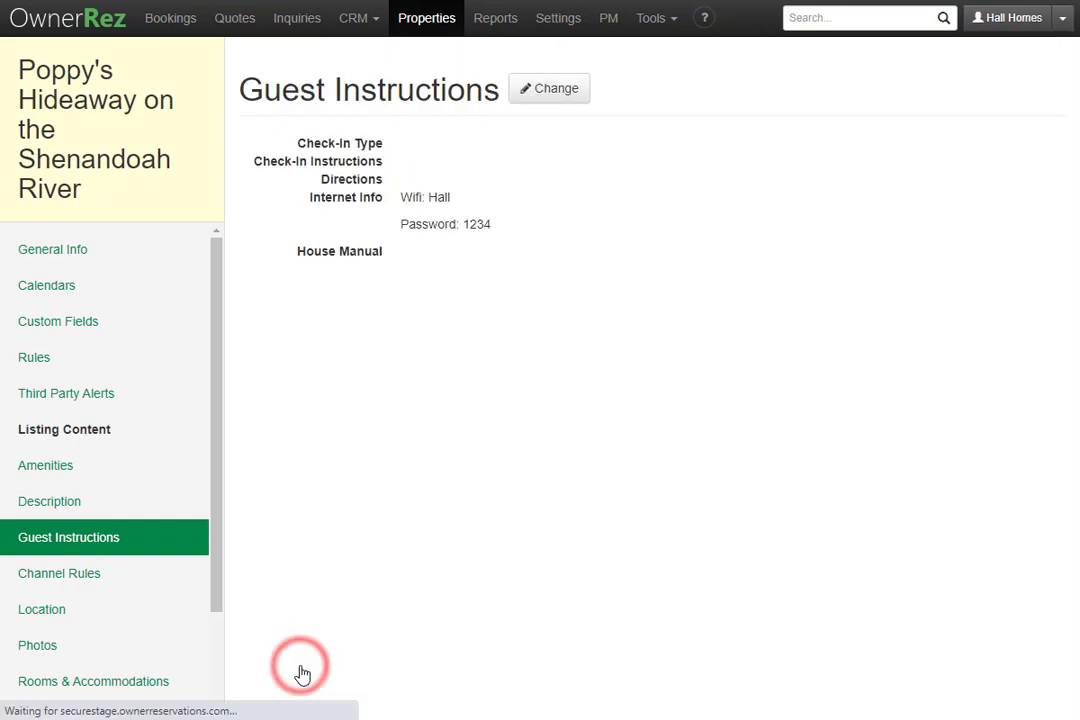
left_click(553, 34)
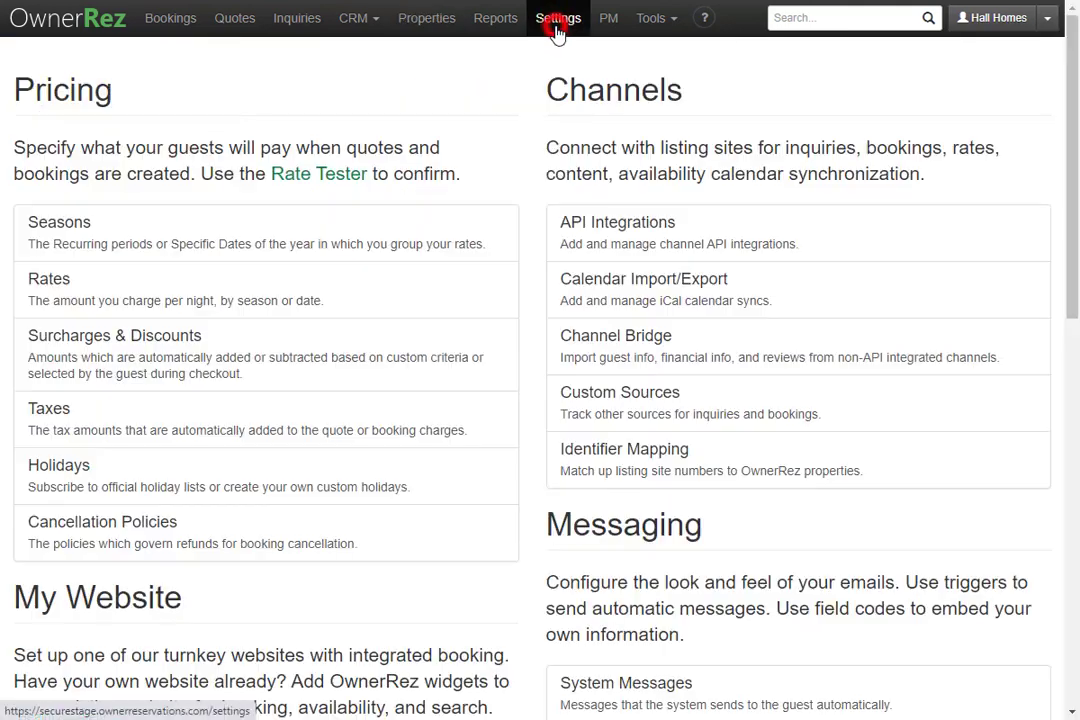
Step: Preview the Welcome email to confirm the Wi-Fi details render after the check-out date
scroll(509, 241, "down", 4)
left_click(603, 444)
left_click(575, 340)
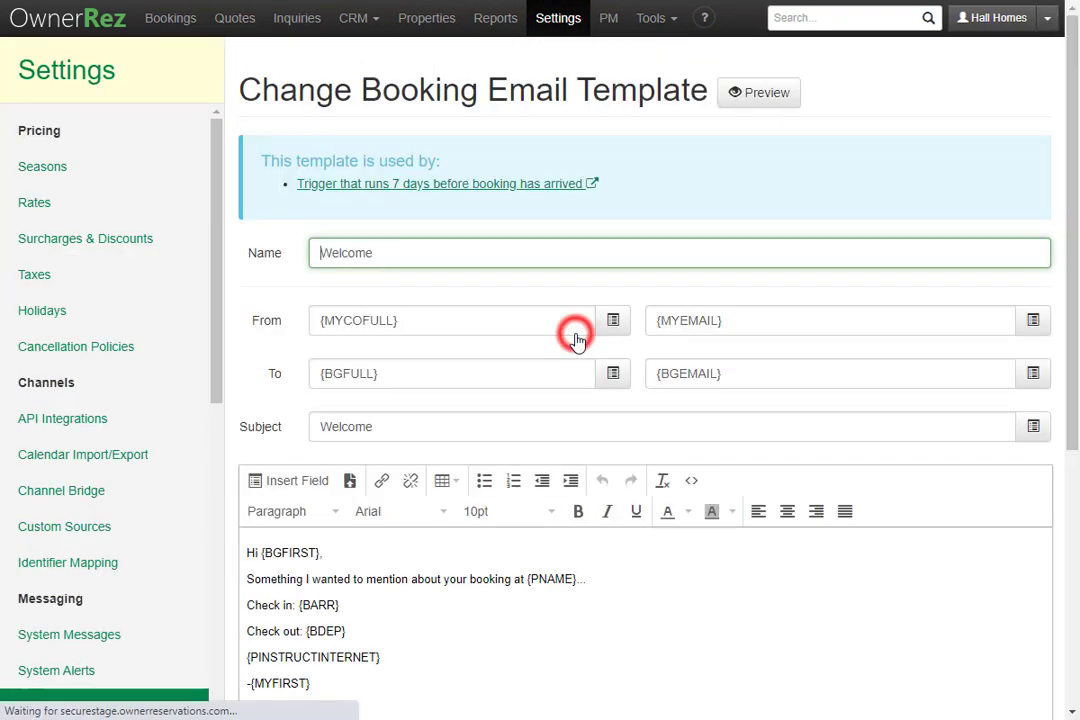
left_click(762, 95)
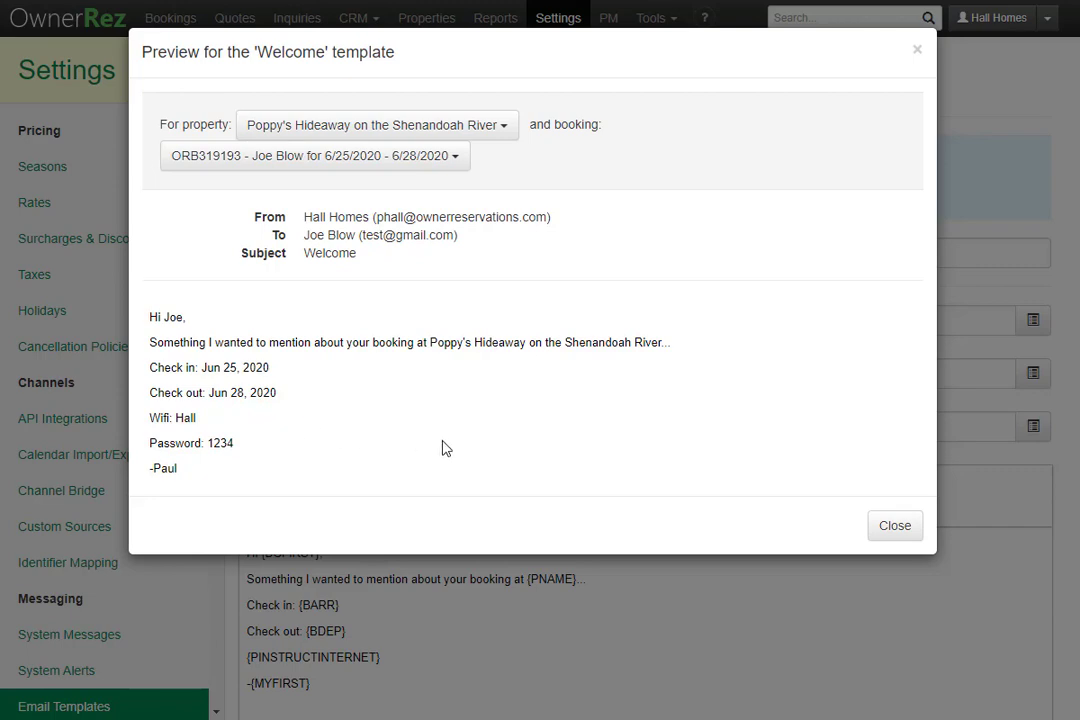
left_click(893, 524)
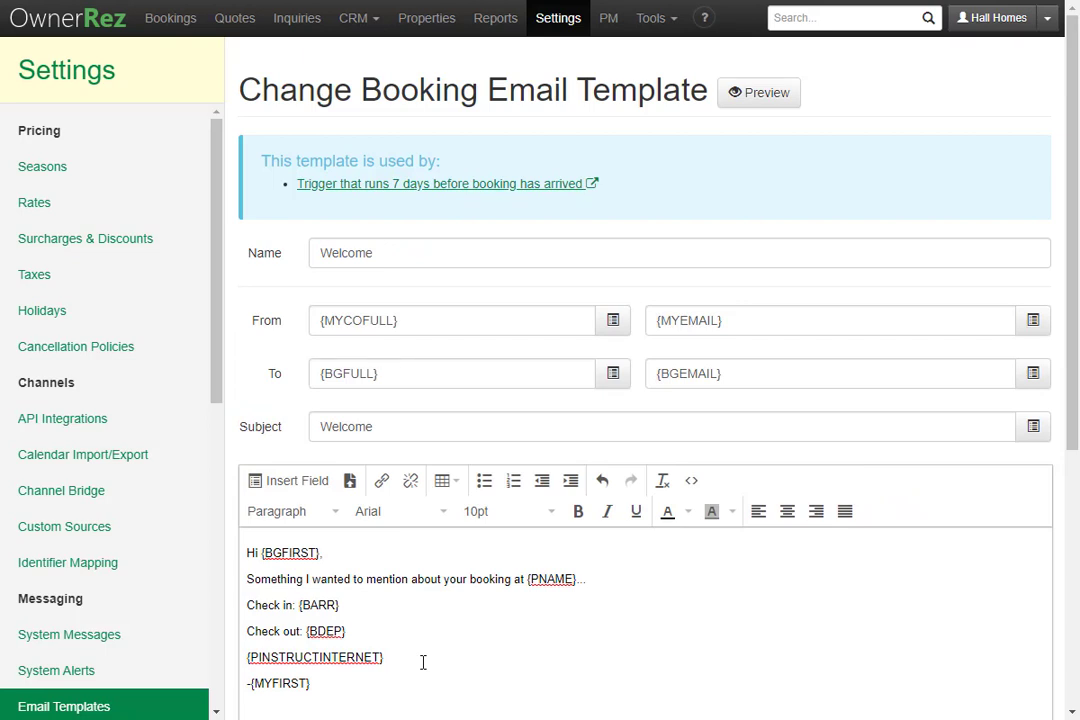
left_click_drag(423, 662, 241, 664)
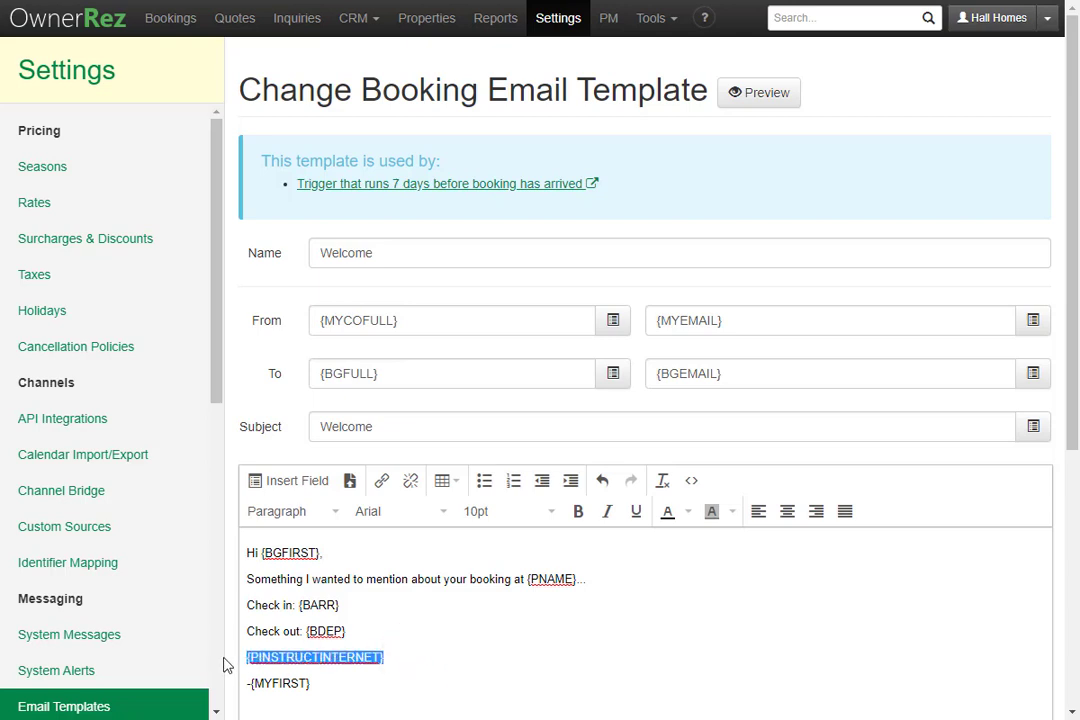
left_click(578, 512)
left_click(760, 95)
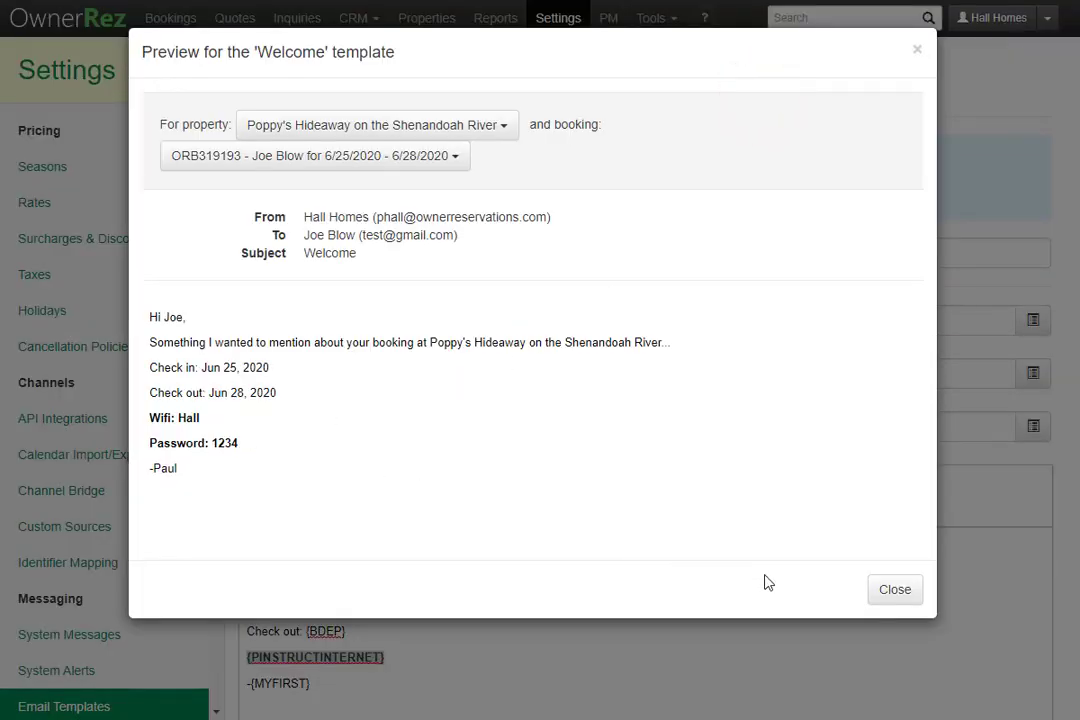
left_click(874, 592)
left_click_drag(424, 656, 246, 656)
left_click(578, 511)
left_click(762, 96)
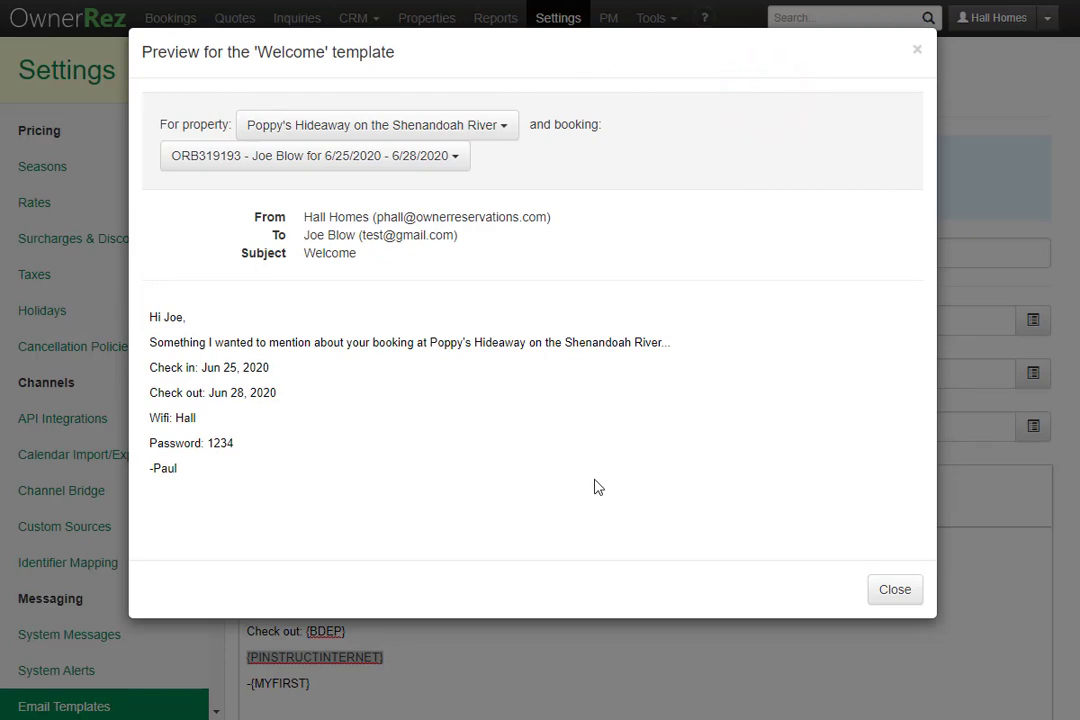
left_click(892, 596)
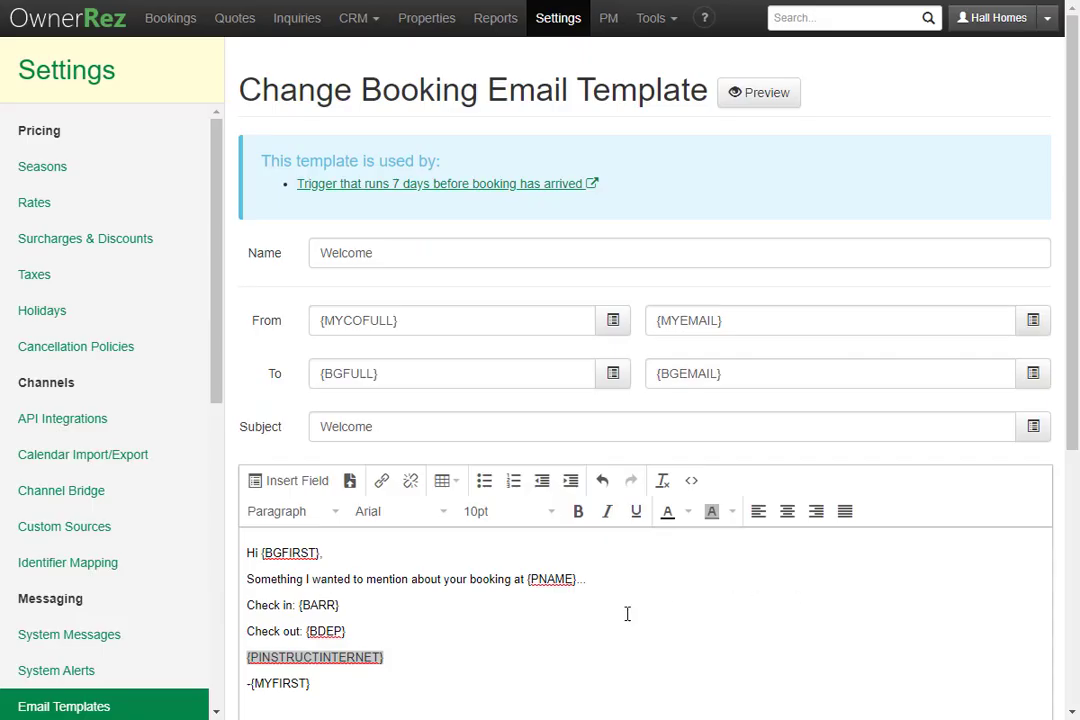
left_click(436, 658)
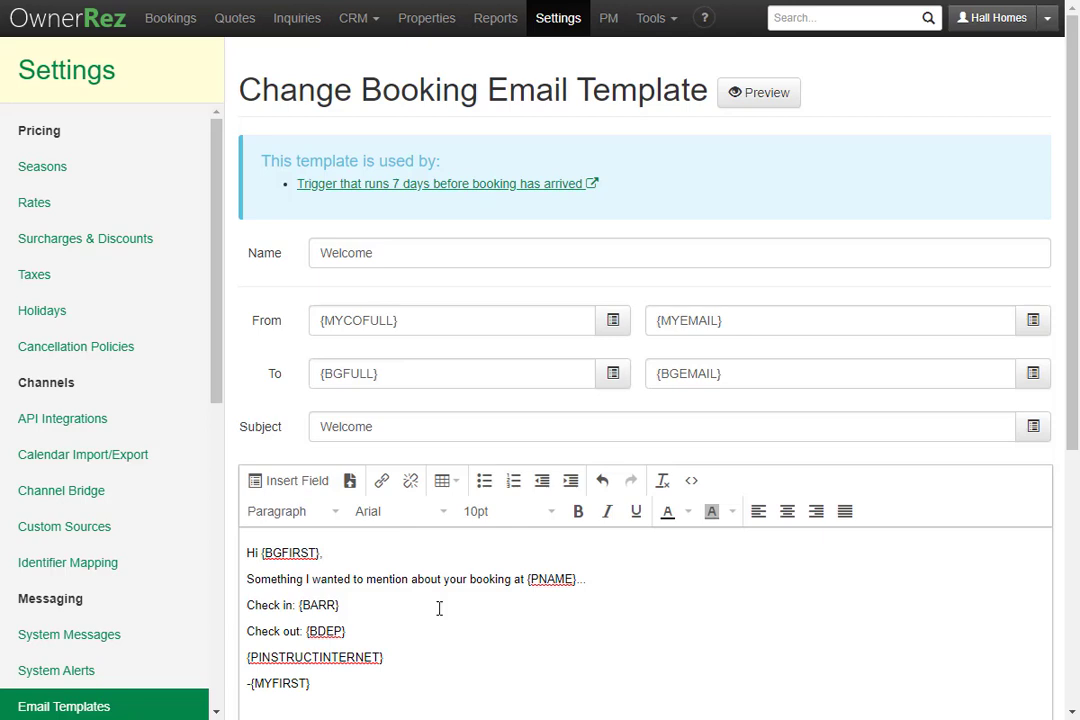
Step: Discard the template changes and open Poppy's Hideaway guest instructions for editing
left_click(426, 18)
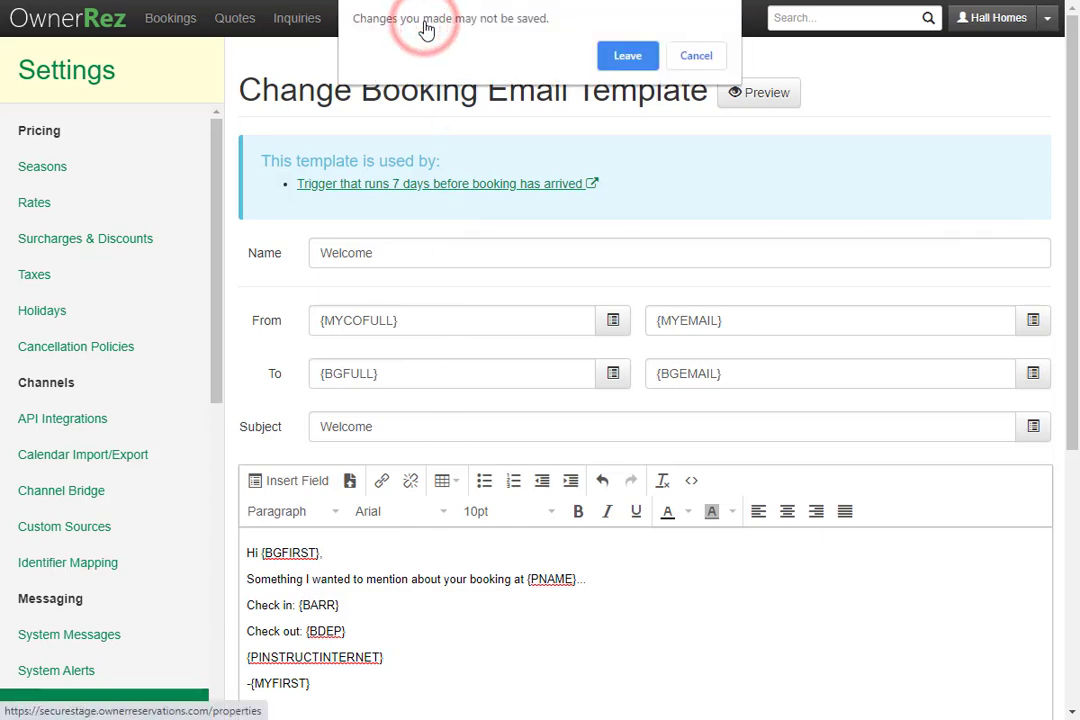
left_click(627, 55)
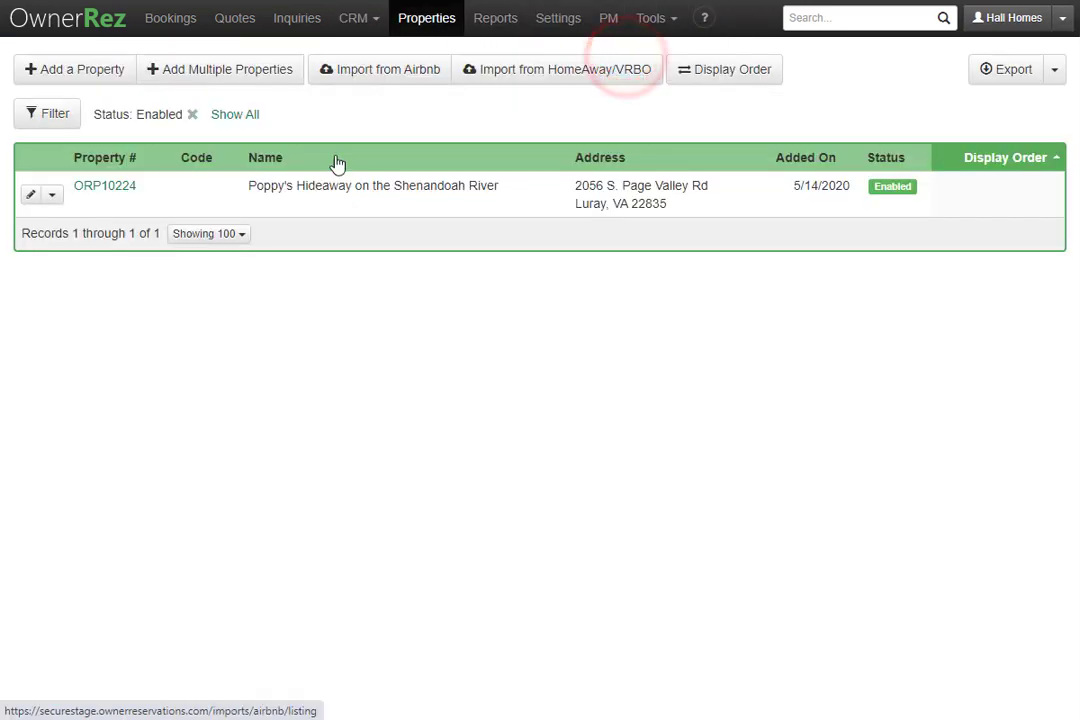
left_click(318, 210)
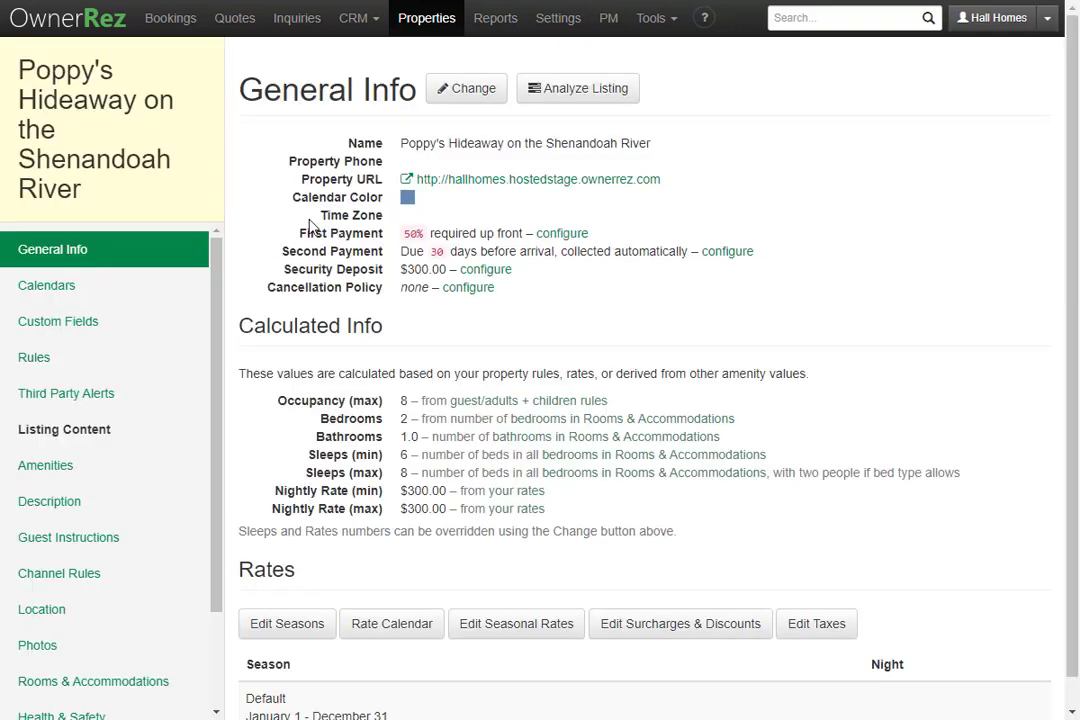
left_click(165, 555)
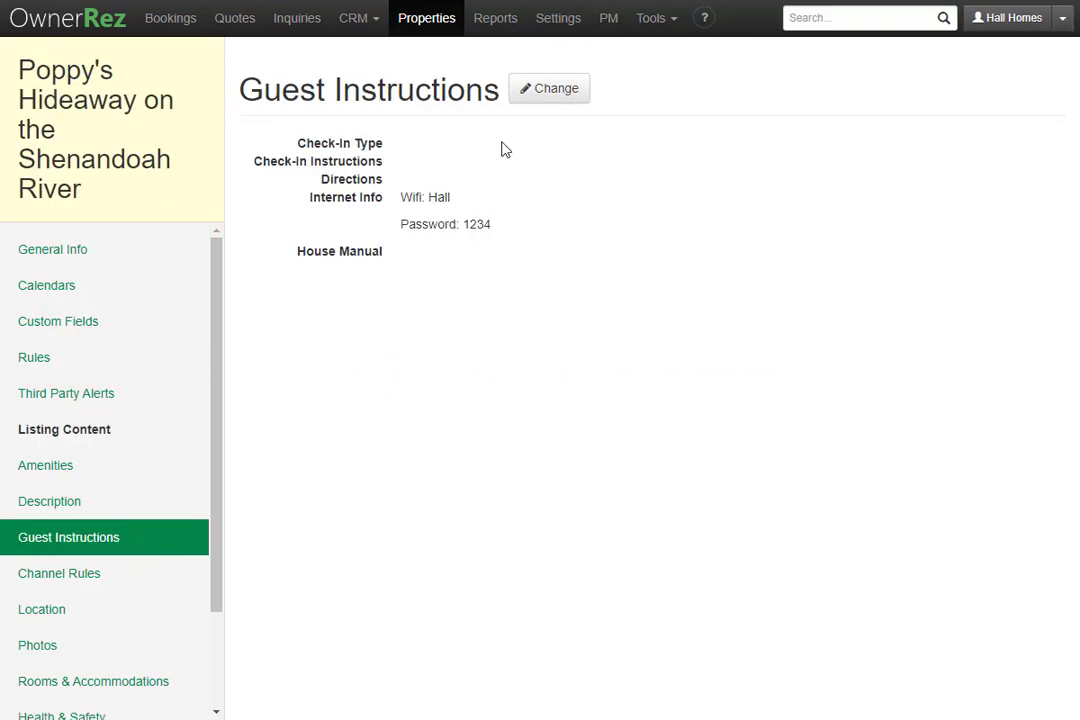
left_click(541, 91)
scroll(494, 357, "down", 10)
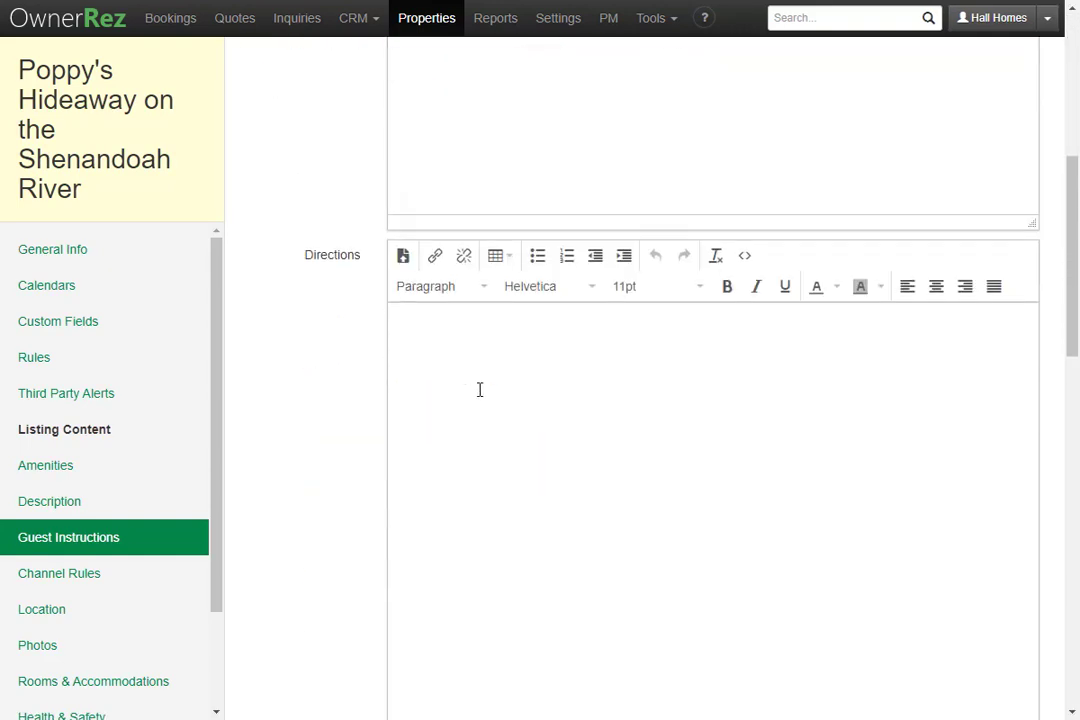
scroll(480, 390, "down", 3)
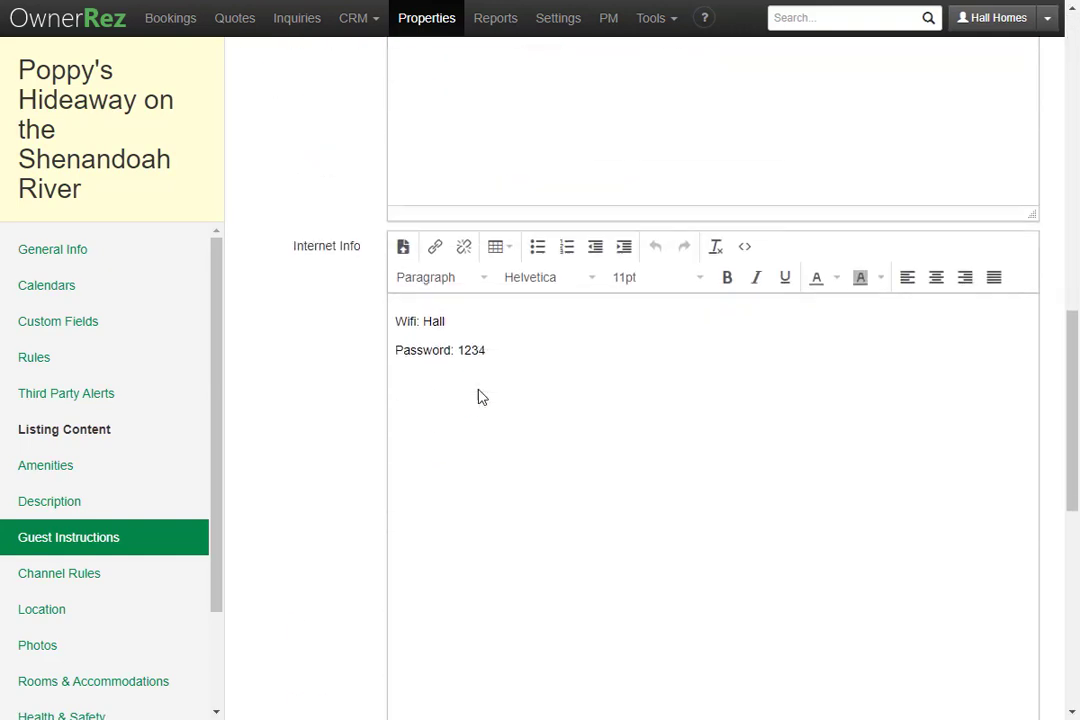
Step: Make the Wi-Fi password value in Internet Info bold and save the instructions
double_click(464, 331)
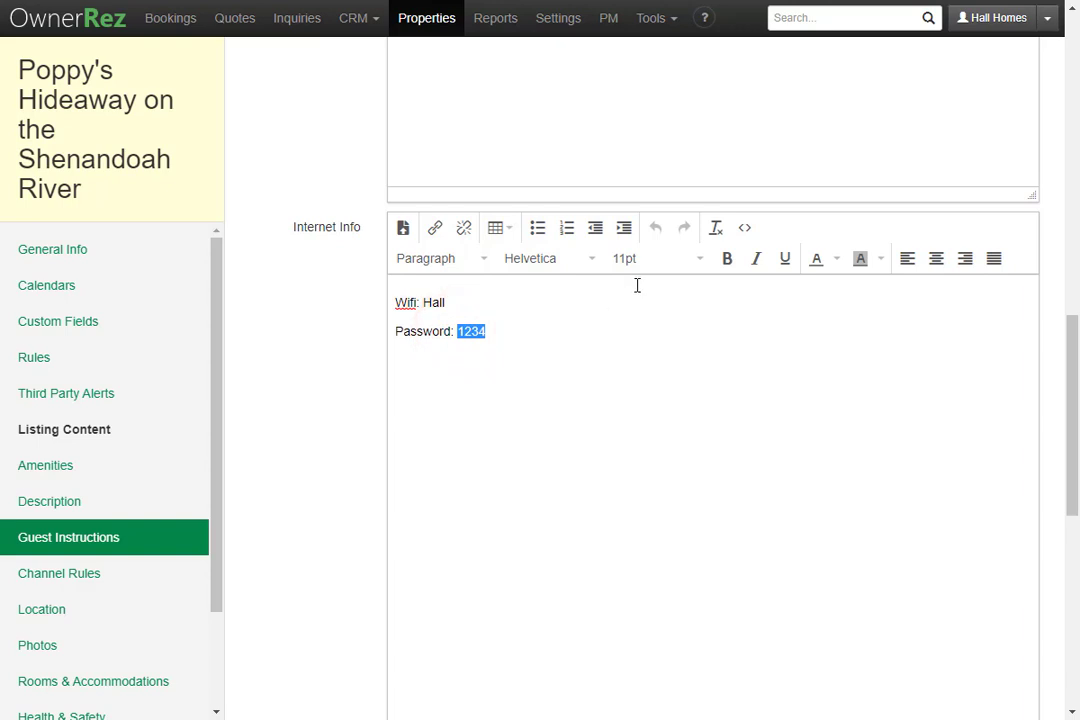
left_click(727, 258)
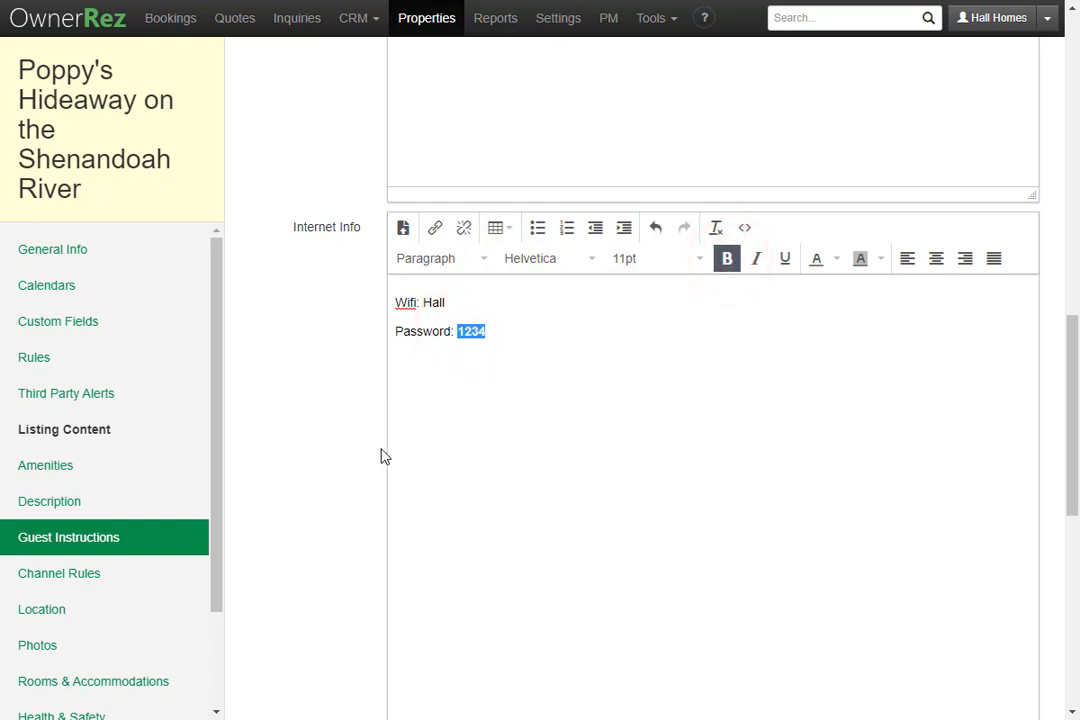
scroll(380, 470, "down", 10)
scroll(376, 484, "down", 2)
left_click(282, 676)
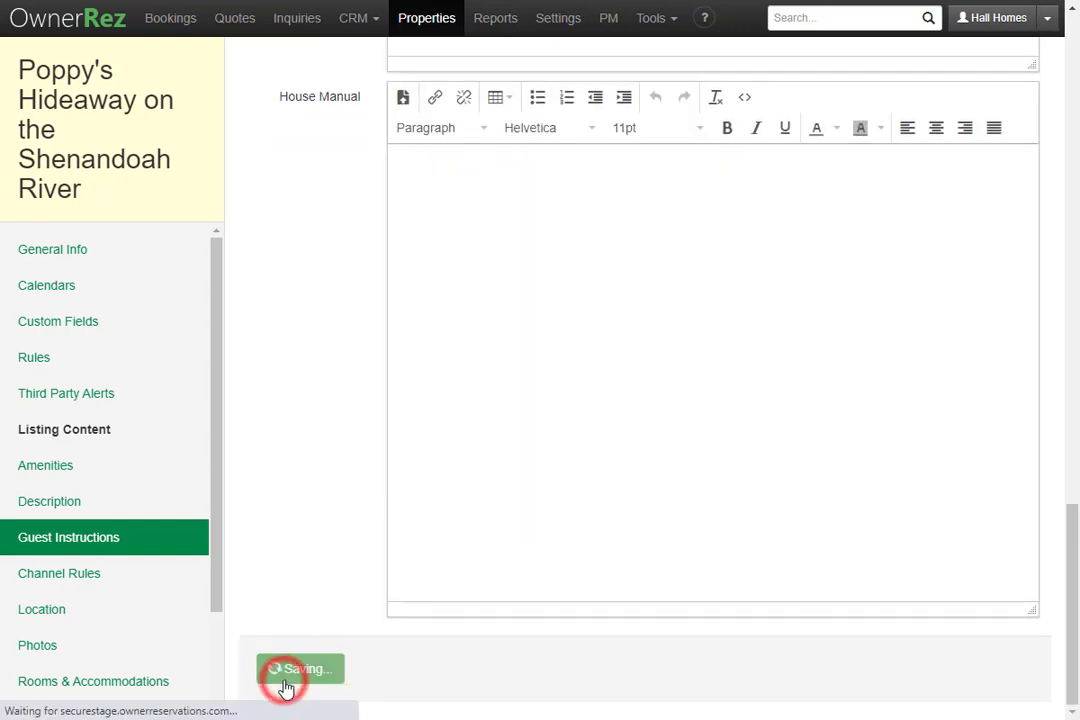
Step: Preview the Welcome email template and check the Wi-Fi password renders in bold
left_click(557, 20)
scroll(601, 380, "down", 3)
left_click(596, 442)
left_click(509, 338)
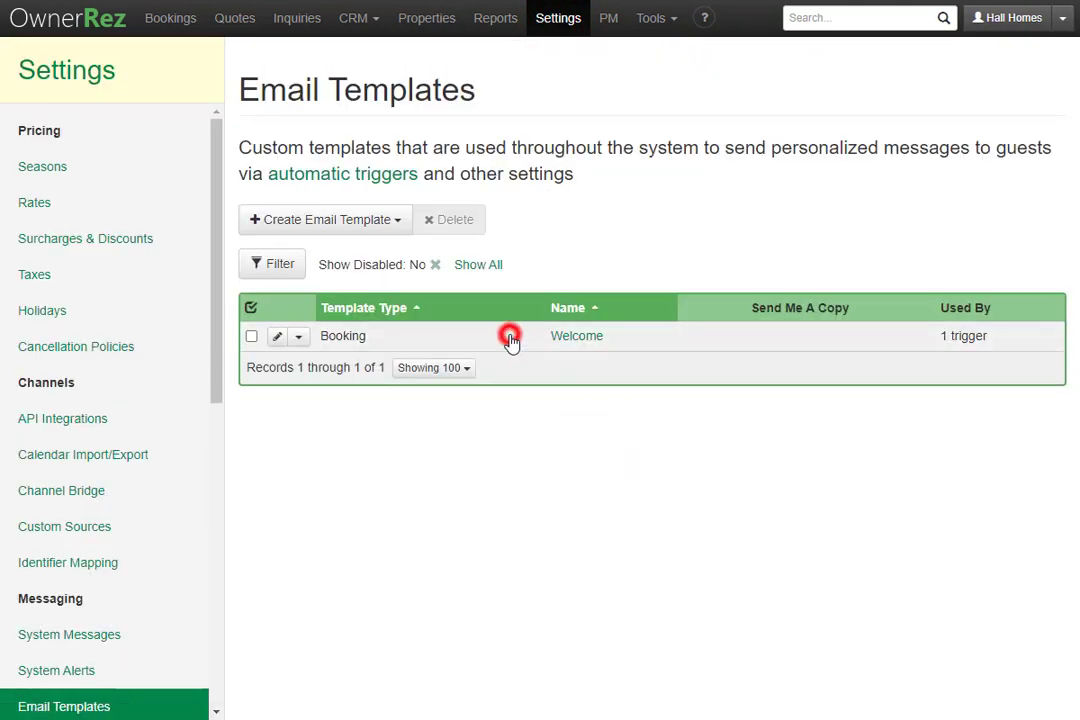
left_click(769, 94)
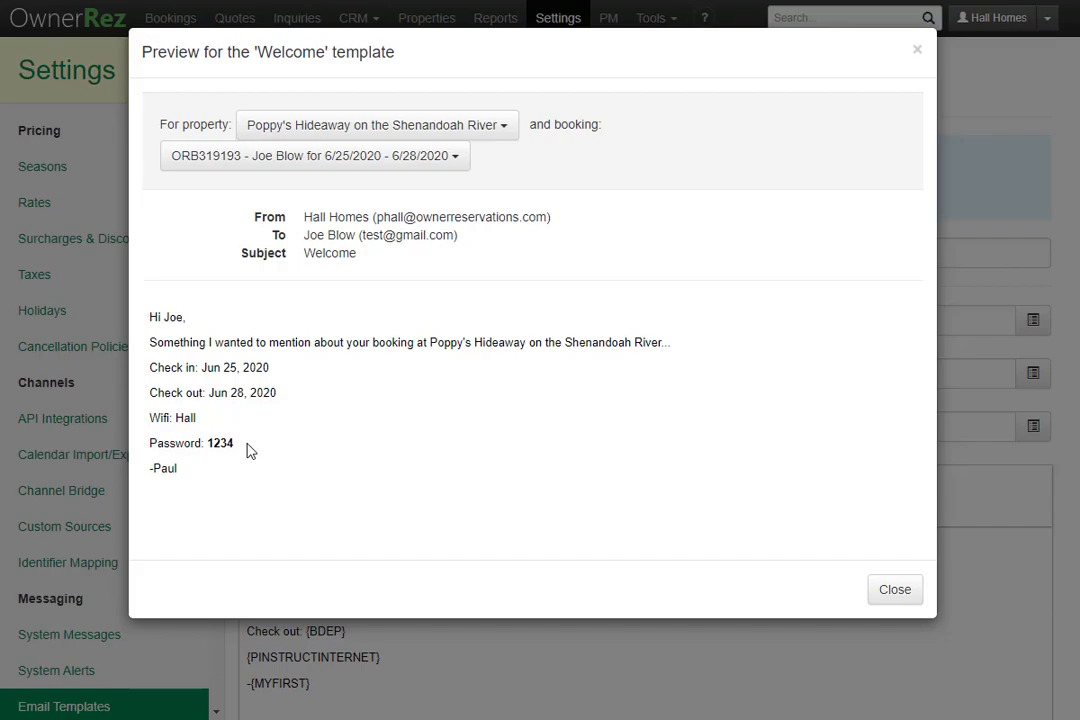
left_click(889, 590)
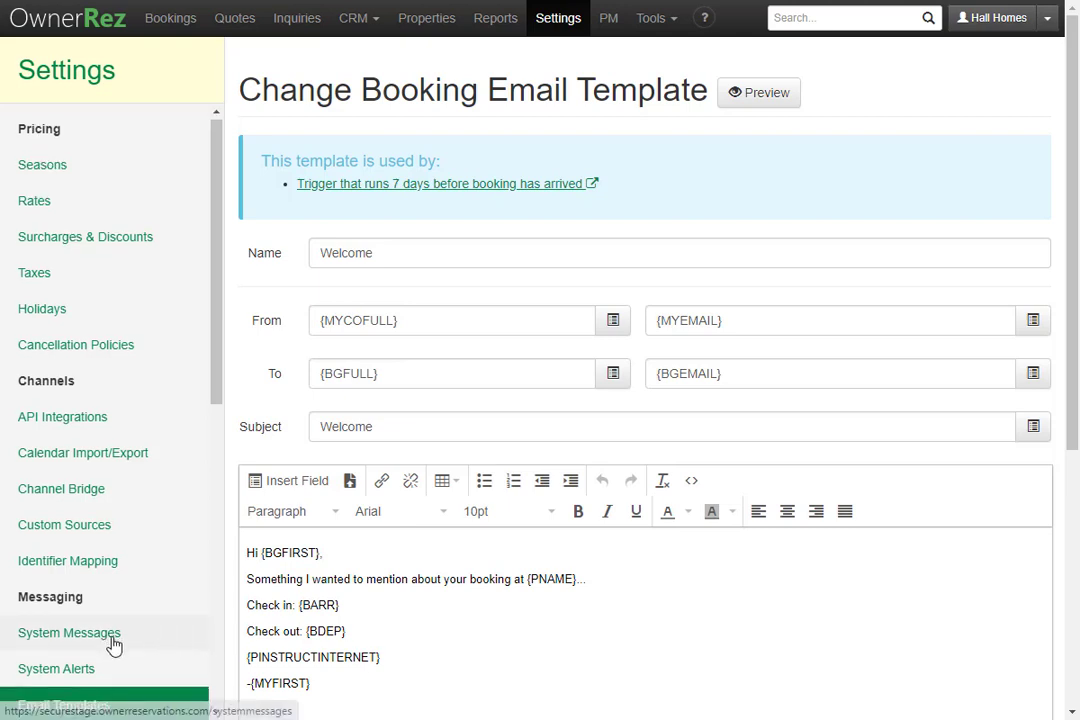
Step: Open the Rental Agreement from Legal Agreements and inspect its {PNAME} heading and field-code body
scroll(100, 635, "down", 5)
left_click(110, 566)
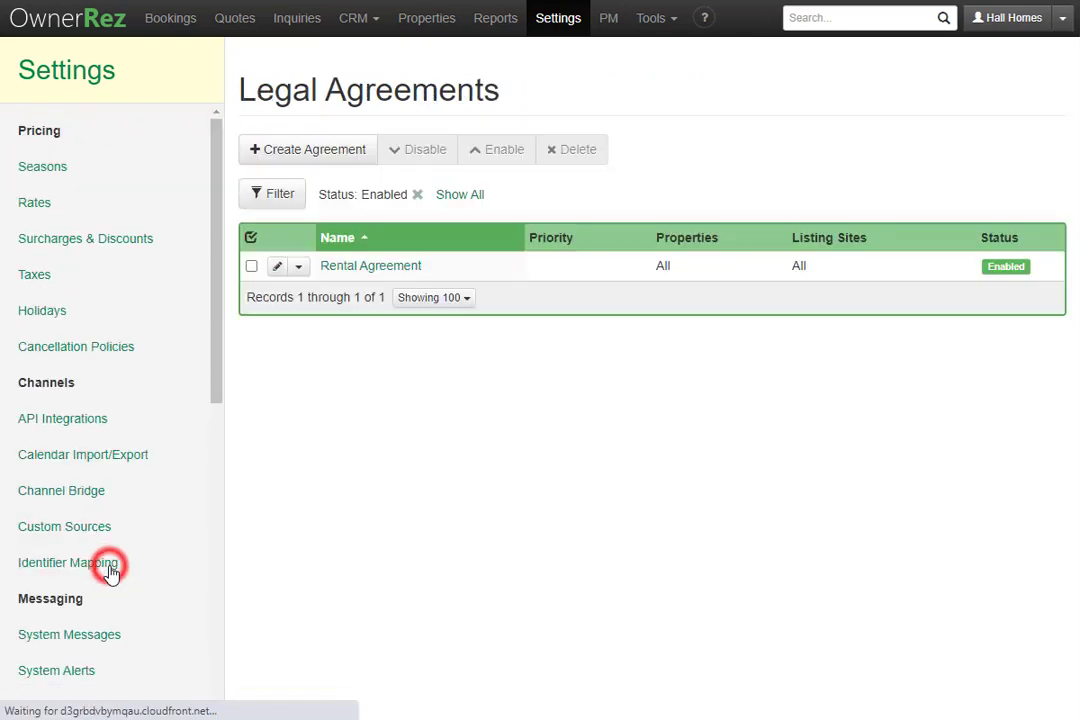
left_click(408, 268)
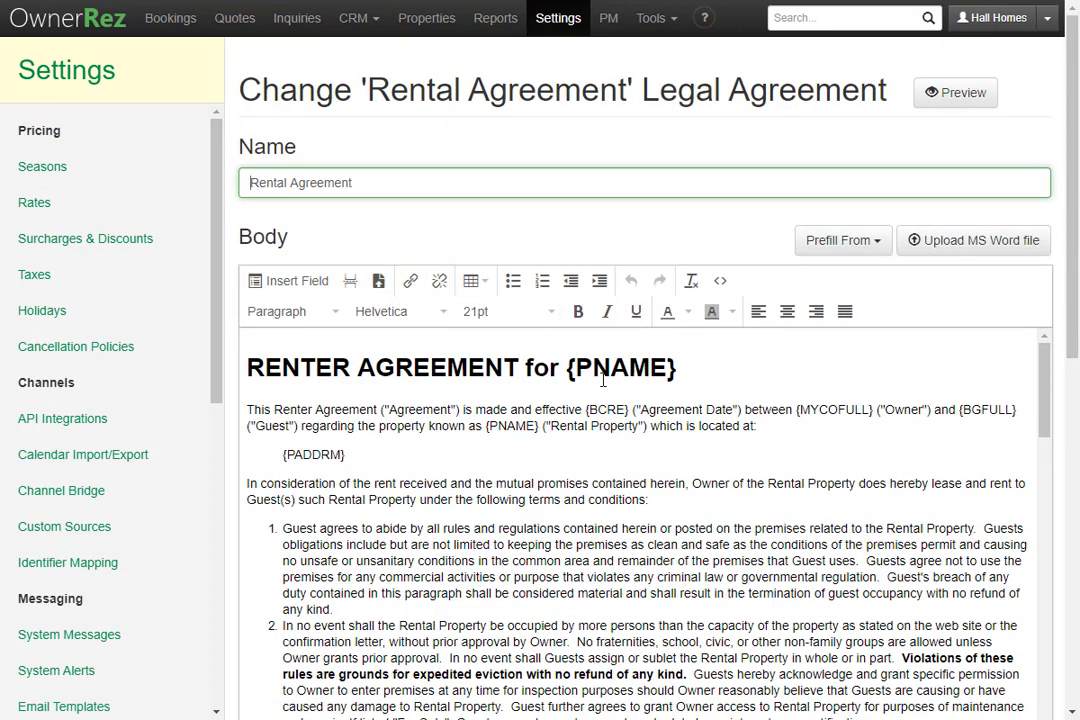
left_click_drag(567, 367, 677, 368)
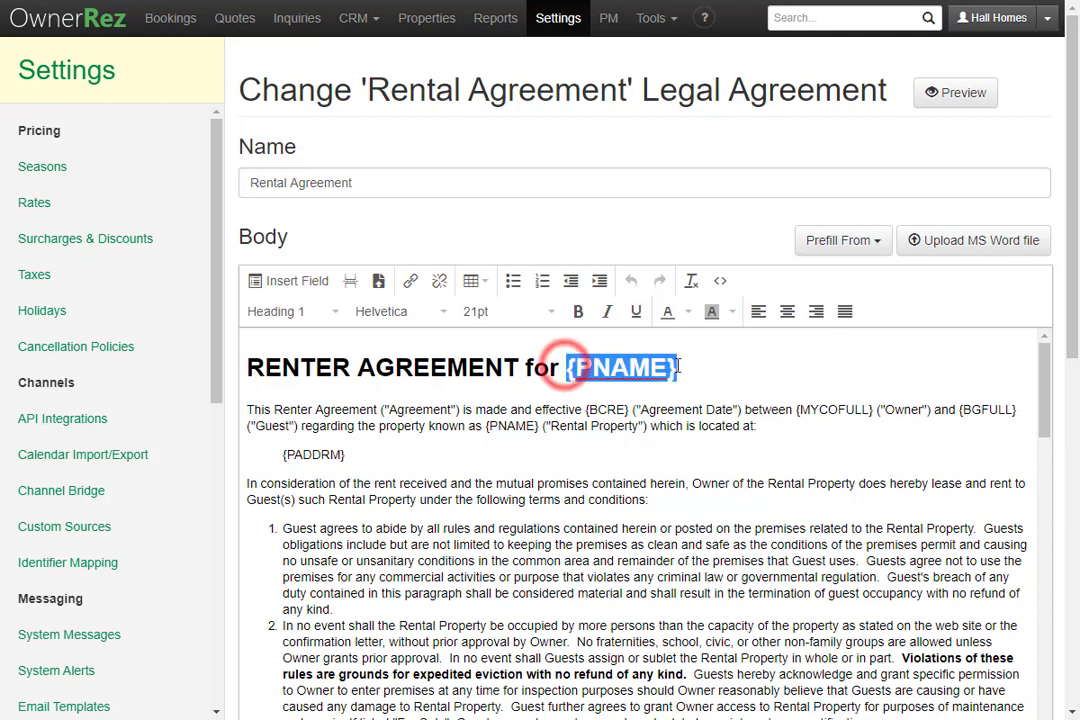
left_click(692, 364)
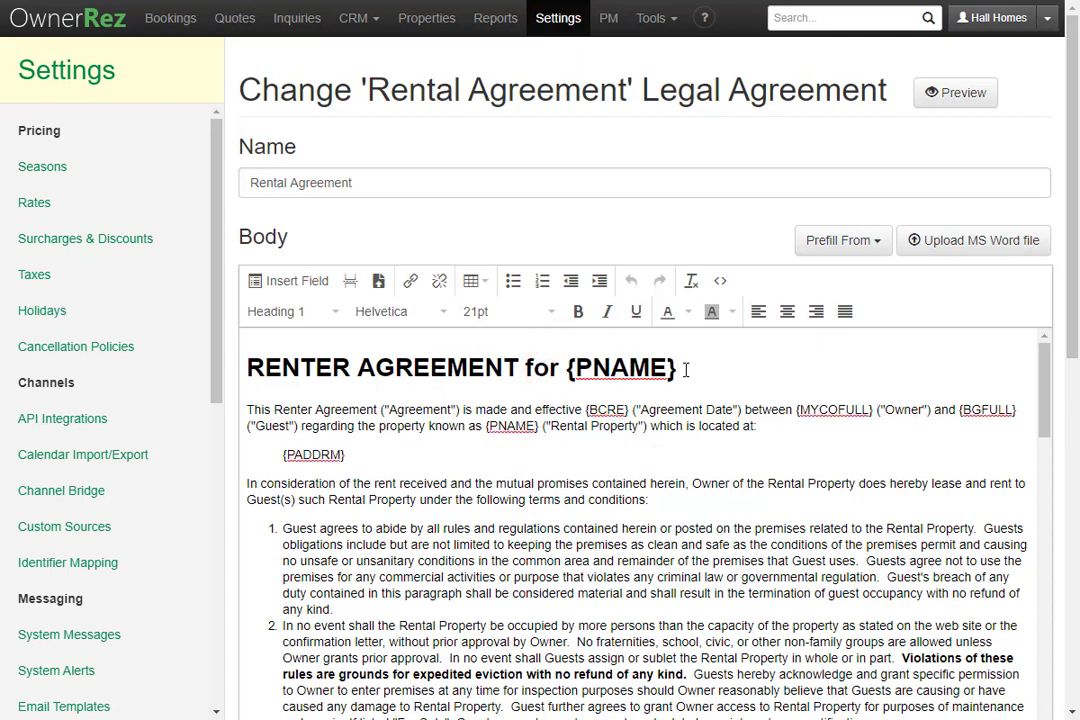
scroll(686, 370, "down", 3)
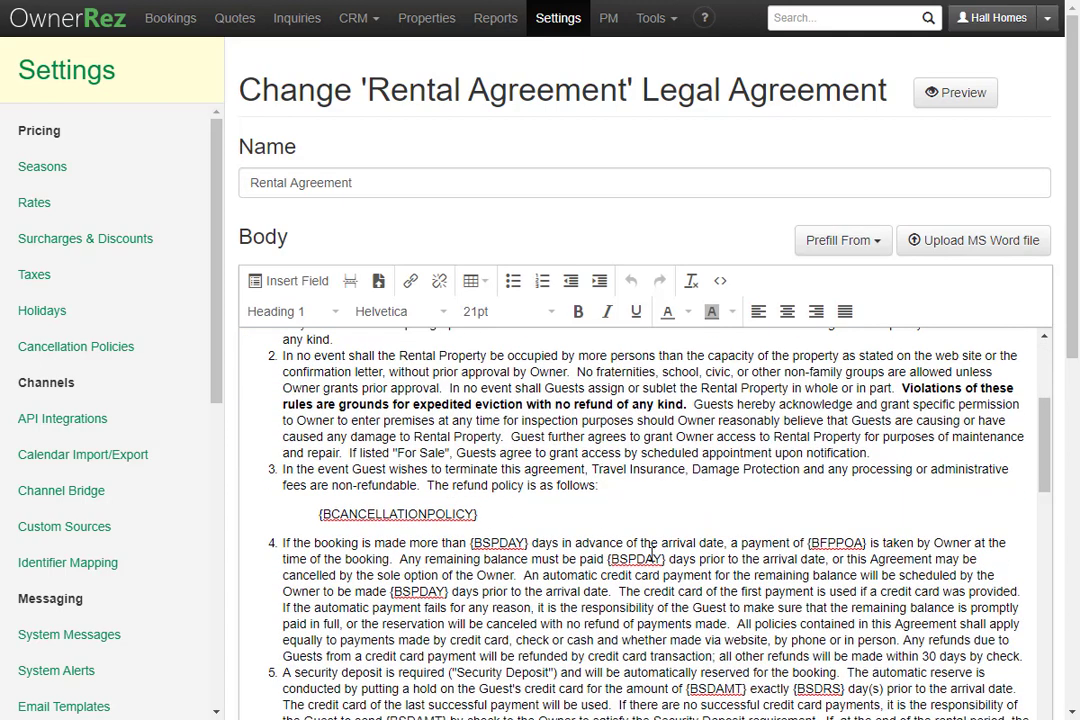
scroll(656, 514, "up", 3)
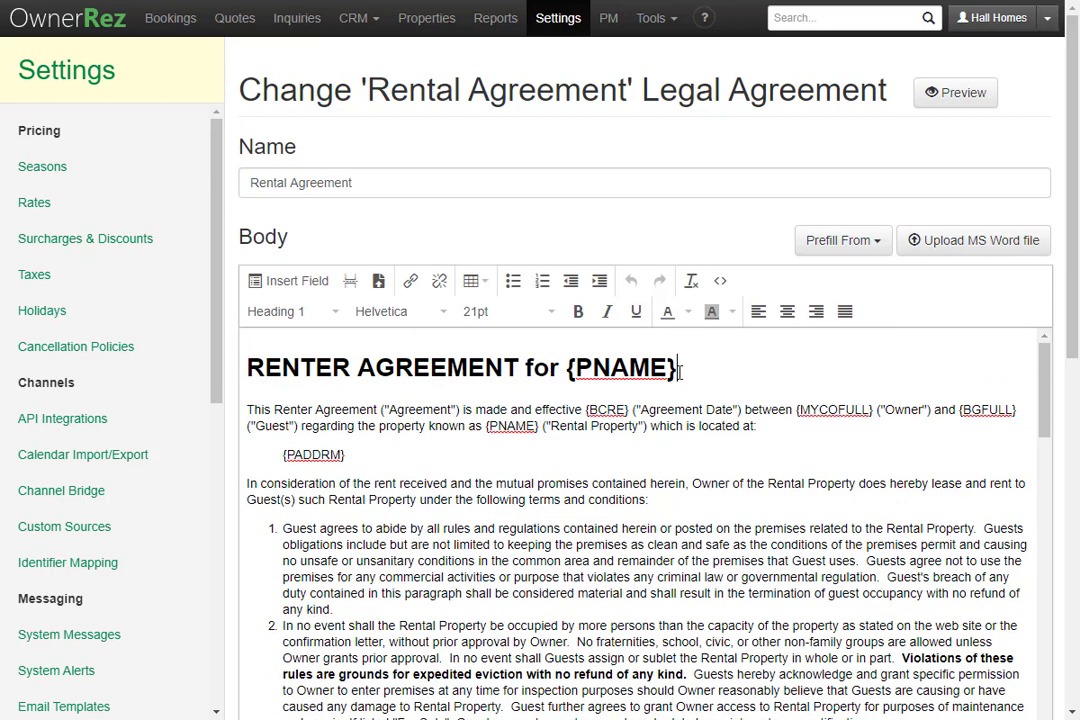
Step: Preview the Rental Agreement for Poppy's Hideaway, then go to Custom Field Definitions
left_click(953, 97)
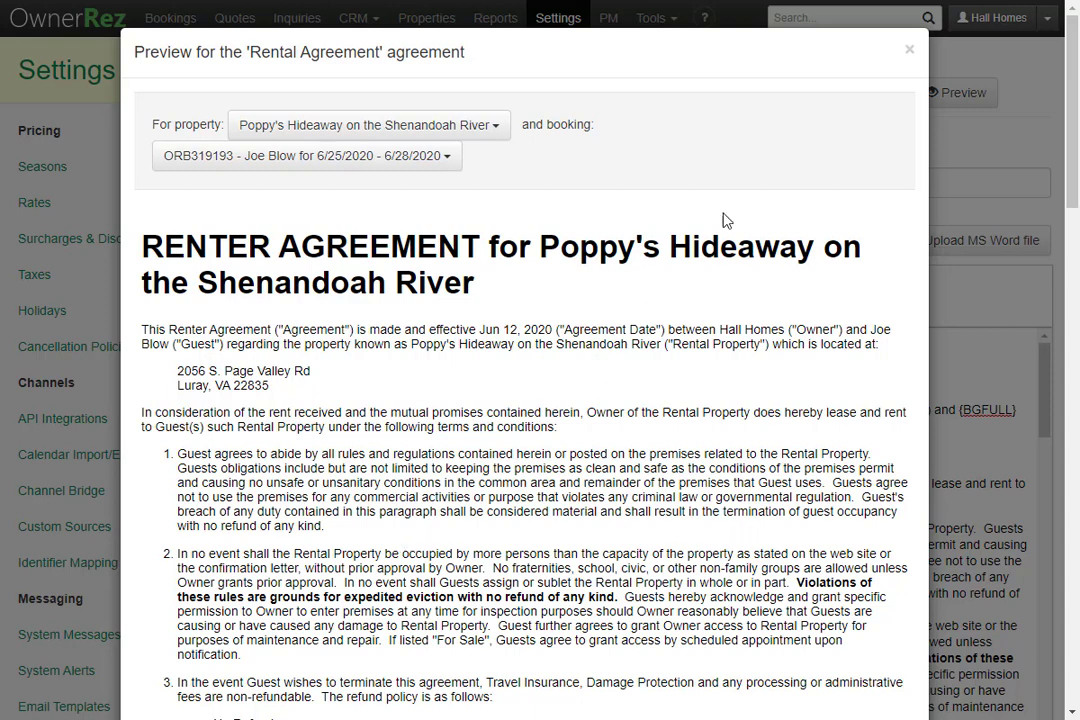
left_click(909, 50)
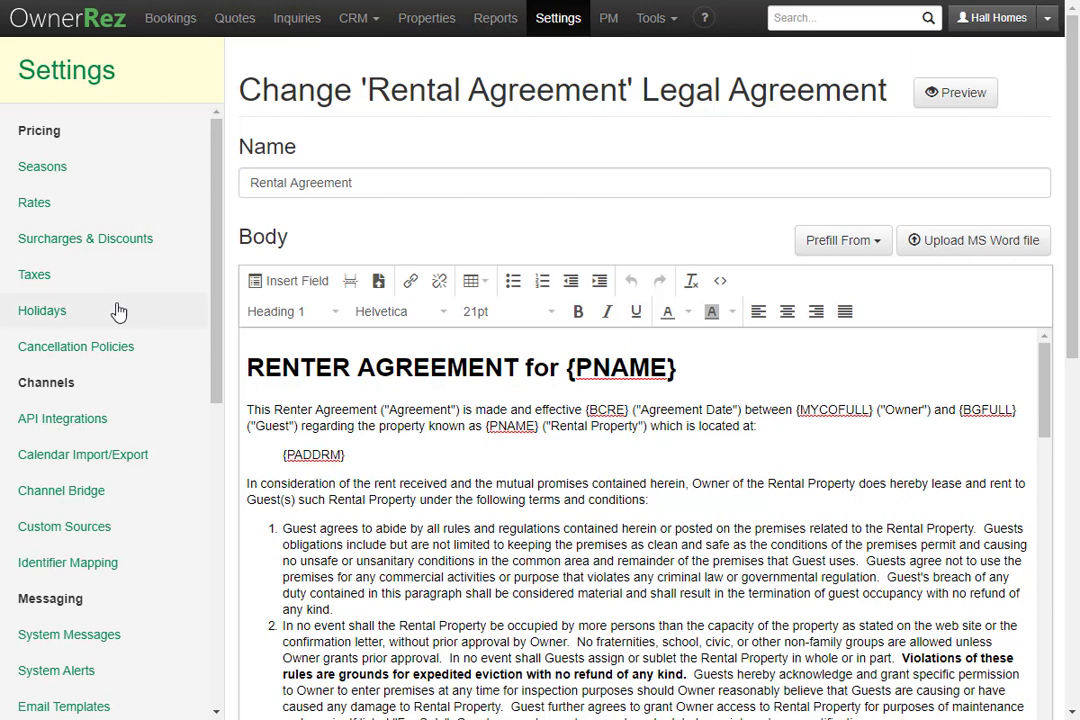
scroll(110, 333, "down", 3)
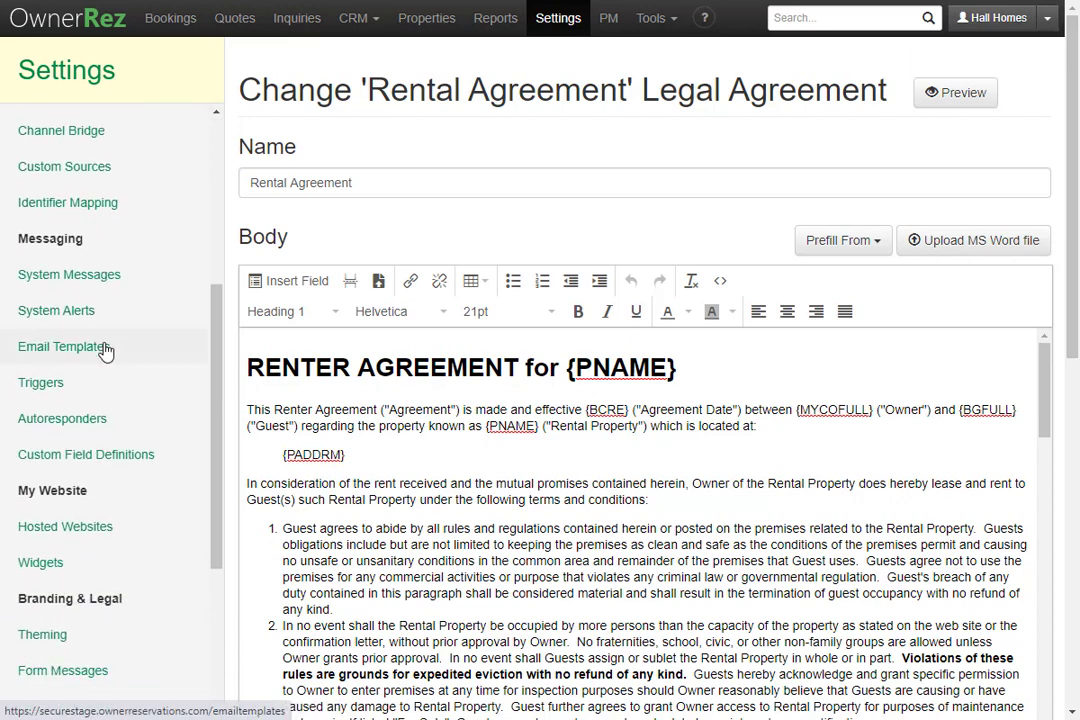
left_click(113, 456)
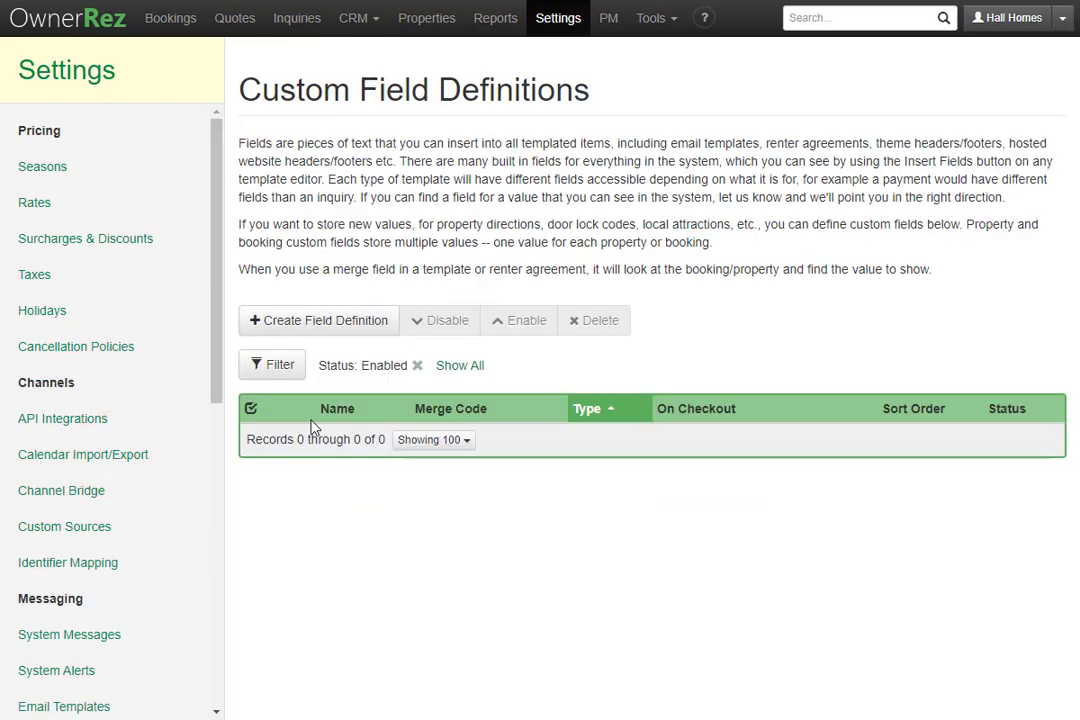
Step: Start a Booking custom field named 'Name and Age' with merge code NAMEANDAGE
left_click(352, 330)
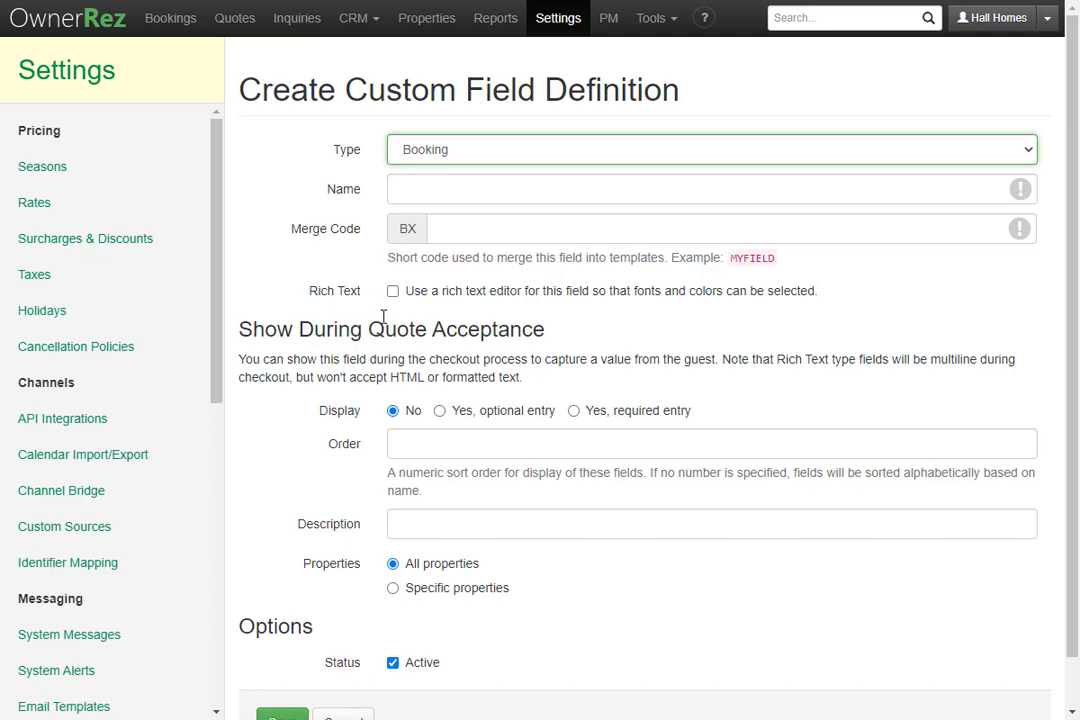
left_click(547, 151)
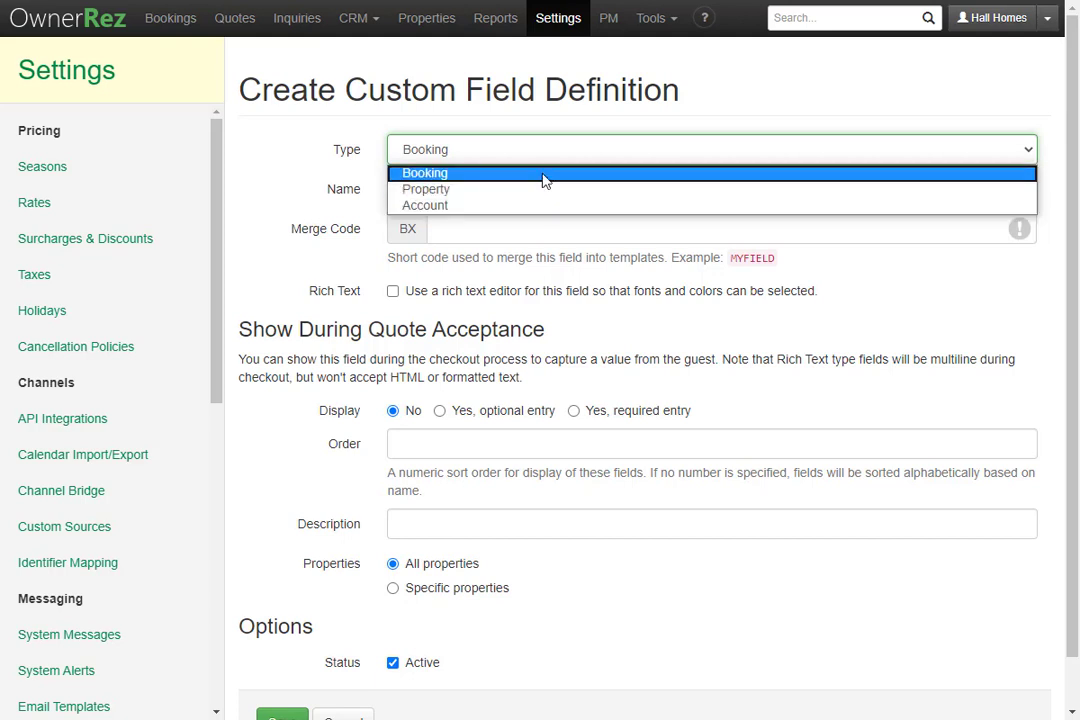
left_click(543, 175)
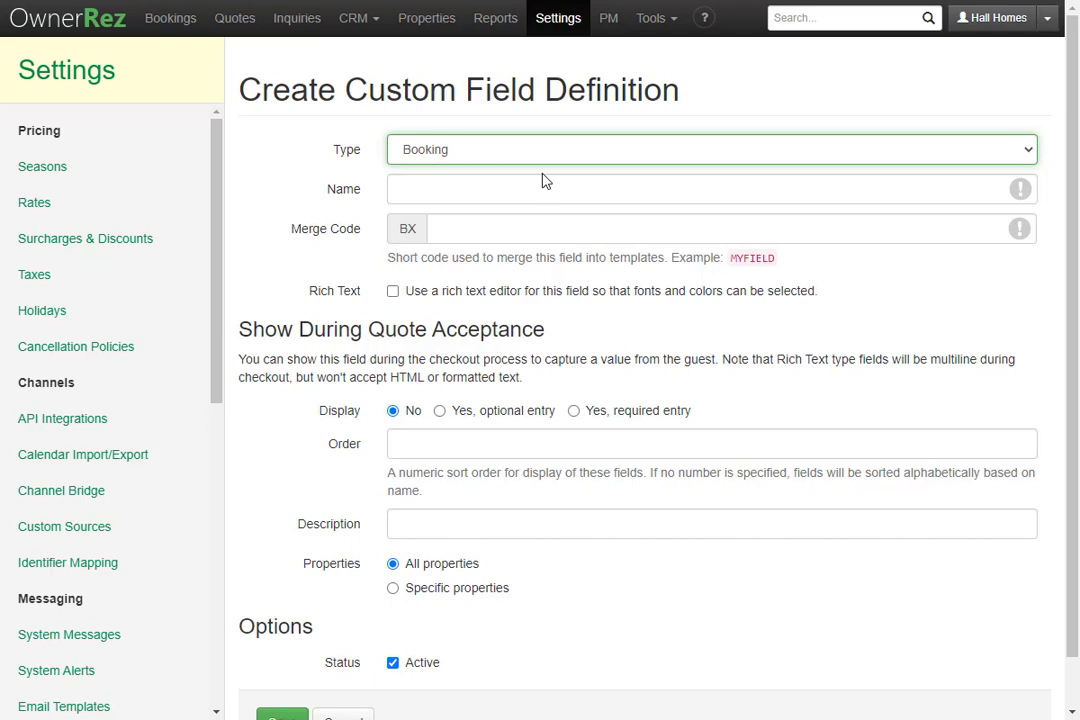
left_click(494, 194)
type("Name and Age")
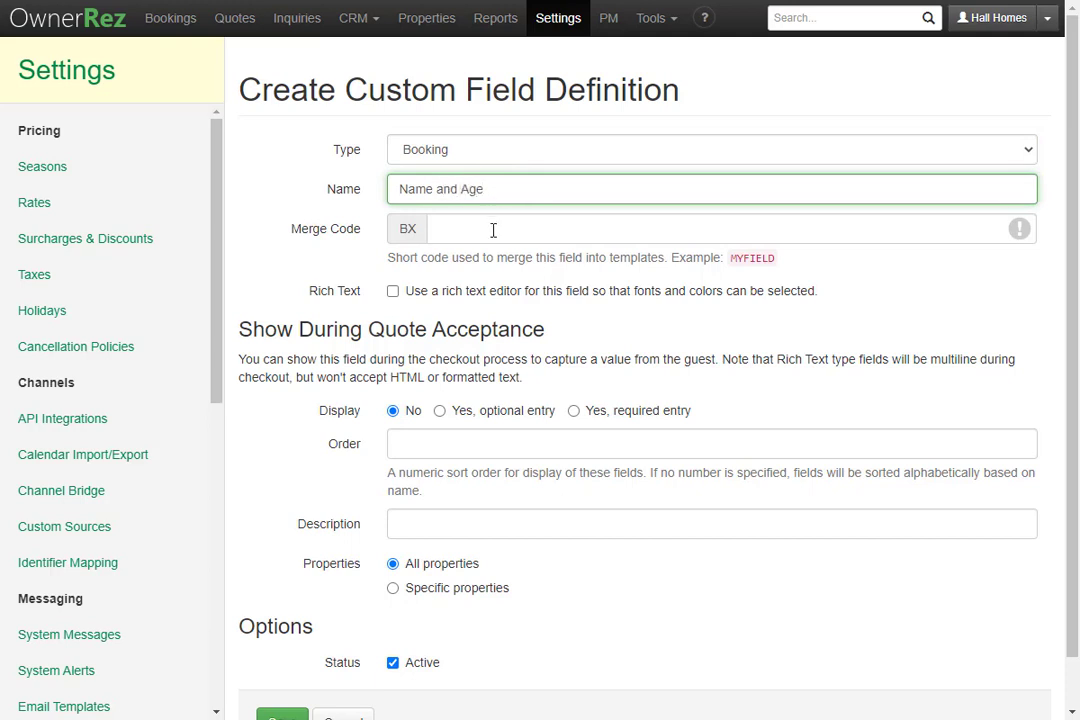
left_click(493, 230)
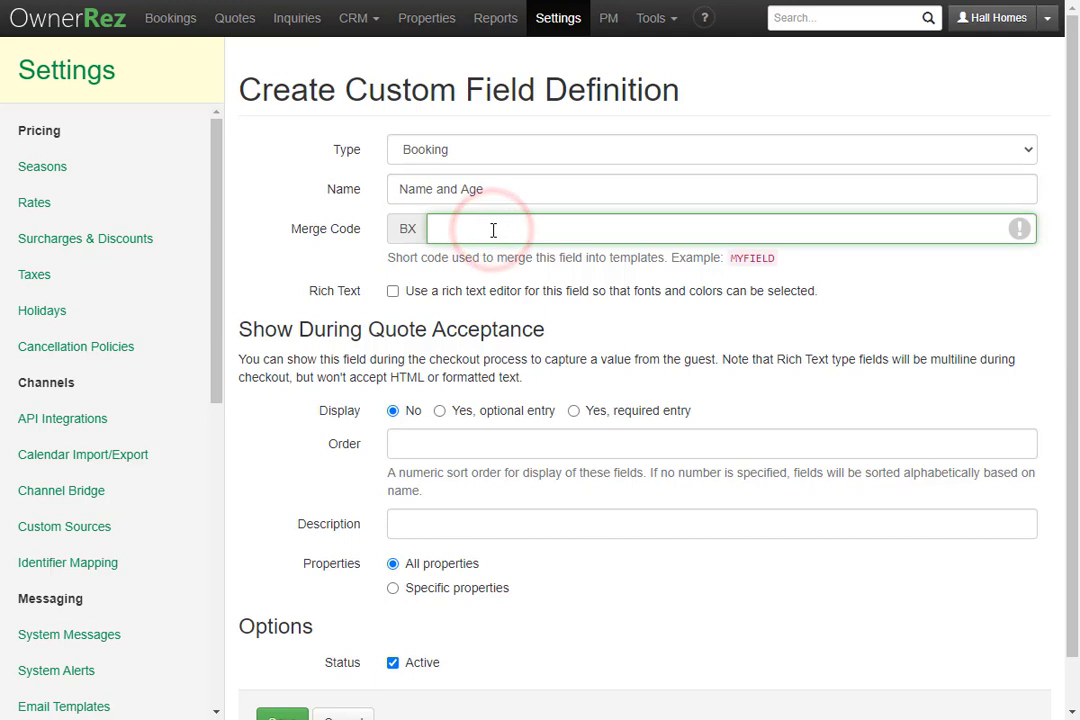
type("NAMEANDAGE")
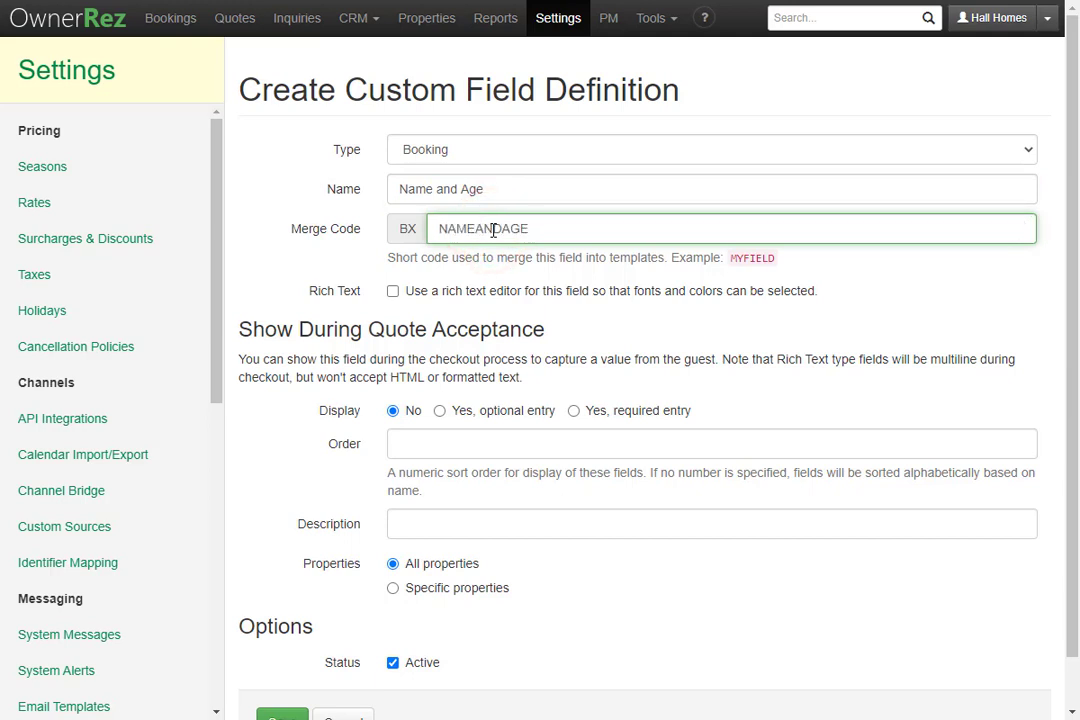
Step: Require the field at quote acceptance, leave display order empty, and save it
scroll(490, 370, "down", 1)
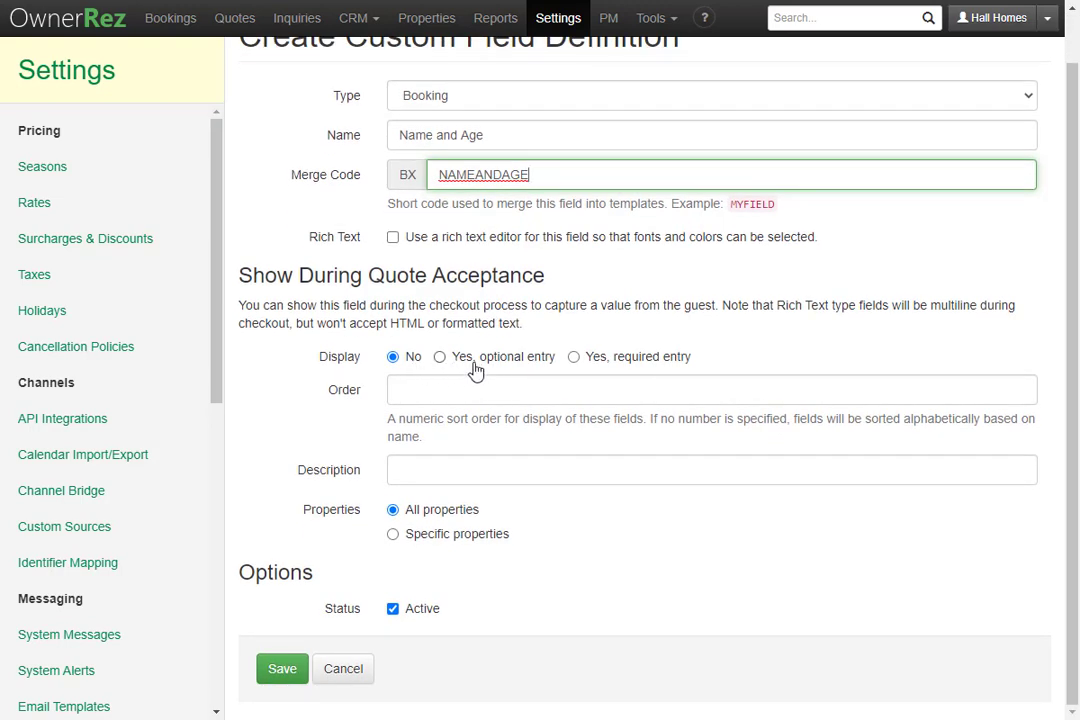
left_click(634, 366)
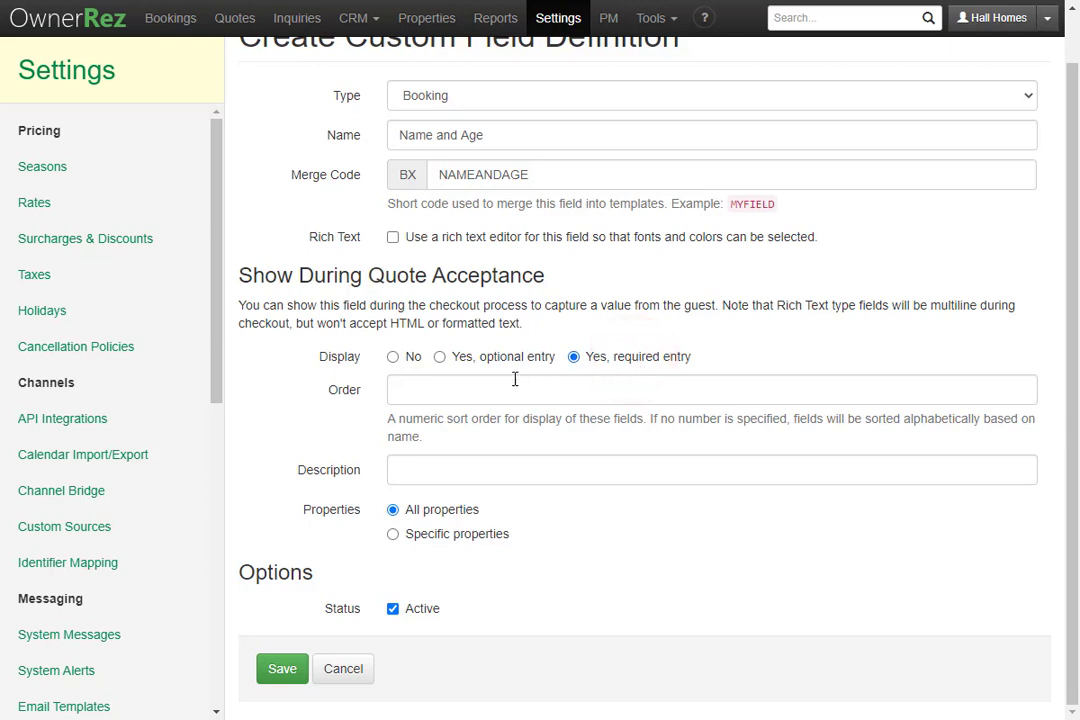
left_click(429, 388)
type("1")
key("BackSpace")
type("2")
key("BackSpace")
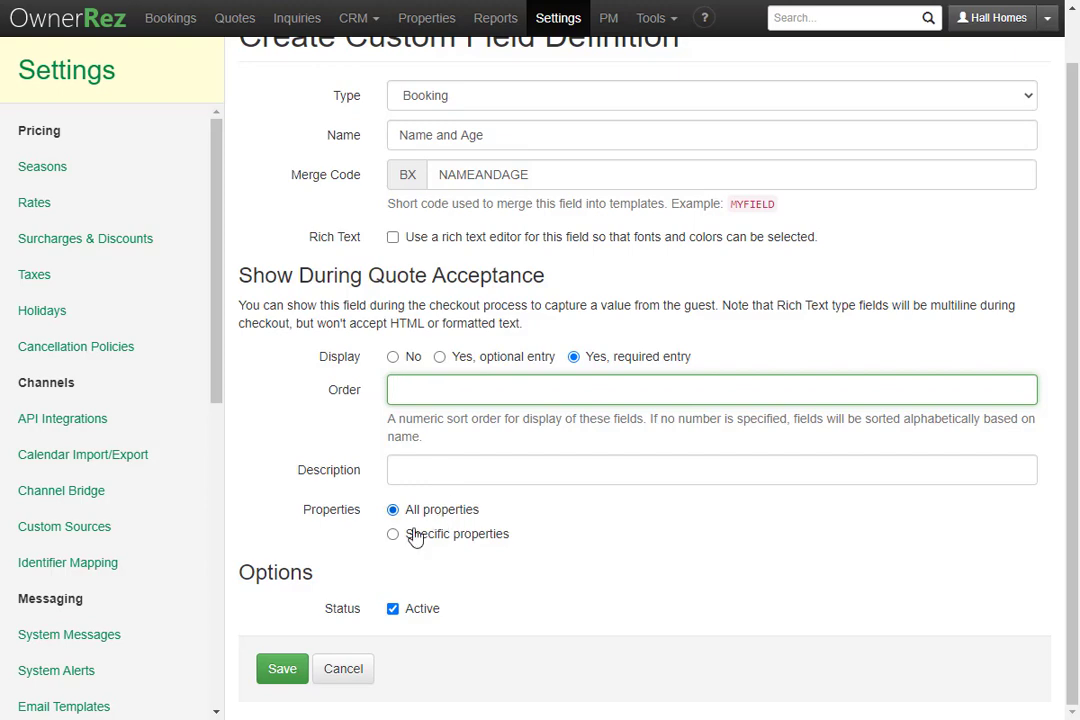
left_click(283, 668)
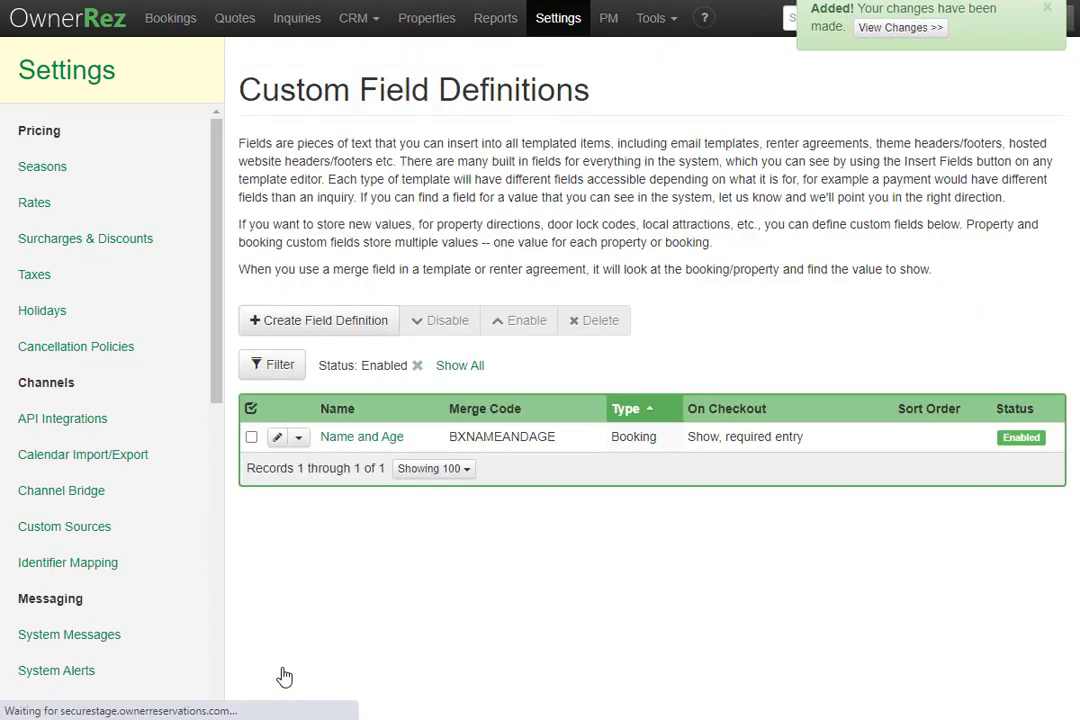
Step: Reopen the Rental Agreement editor and scroll to the end of its body
scroll(137, 651, "down", 7)
left_click(137, 450)
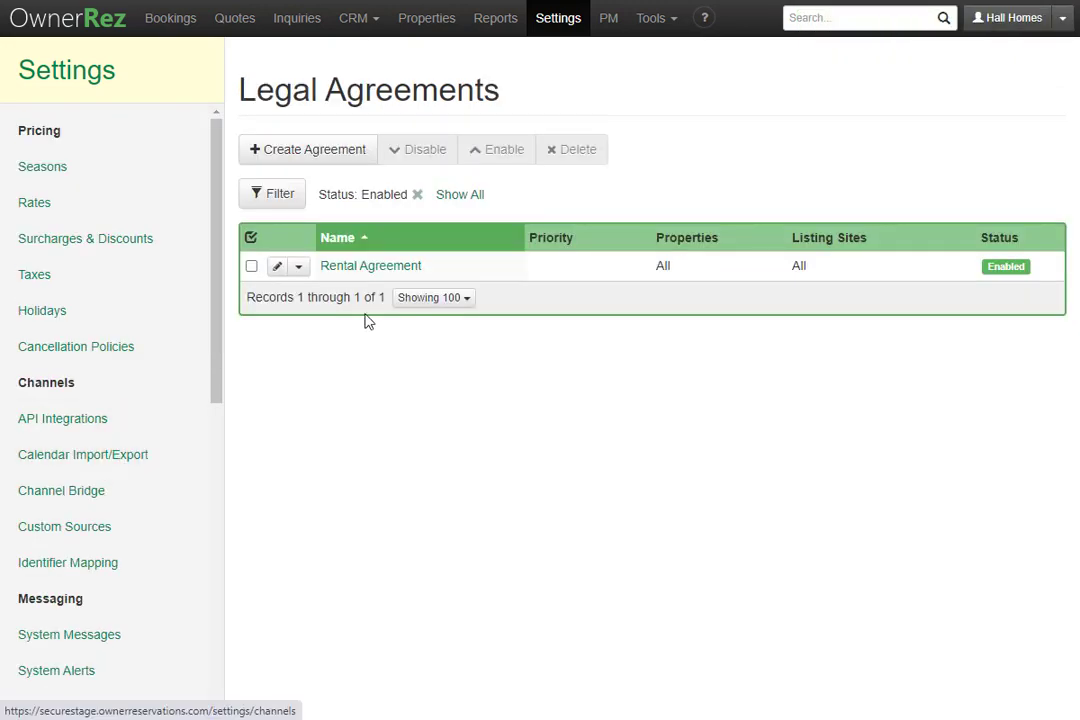
left_click(470, 268)
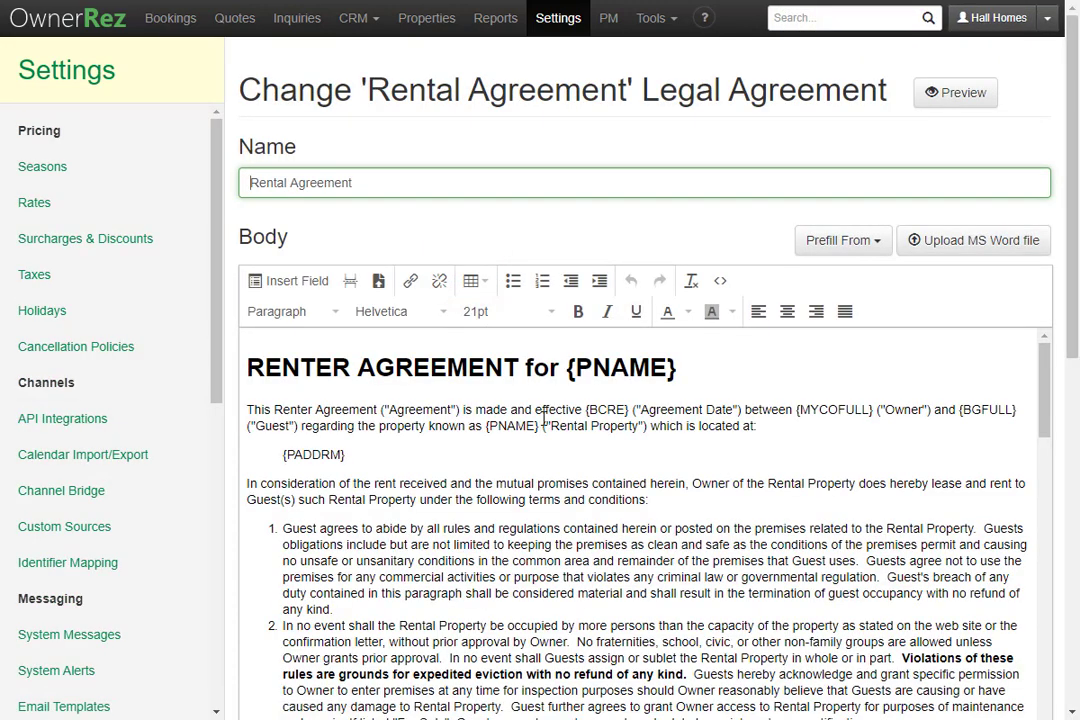
scroll(543, 418, "down", 20)
scroll(543, 418, "down", 3)
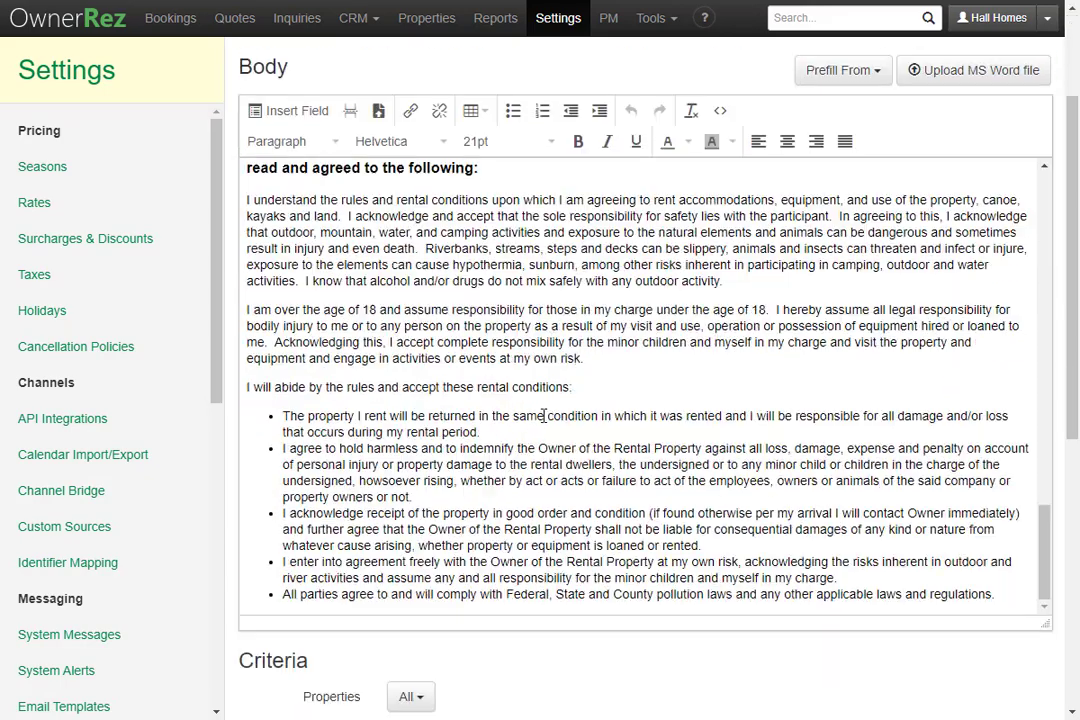
scroll(646, 578, "up", 1)
Step: Add the line 'Enter the name and age of all guests:' after the last rental condition
left_click(1013, 584)
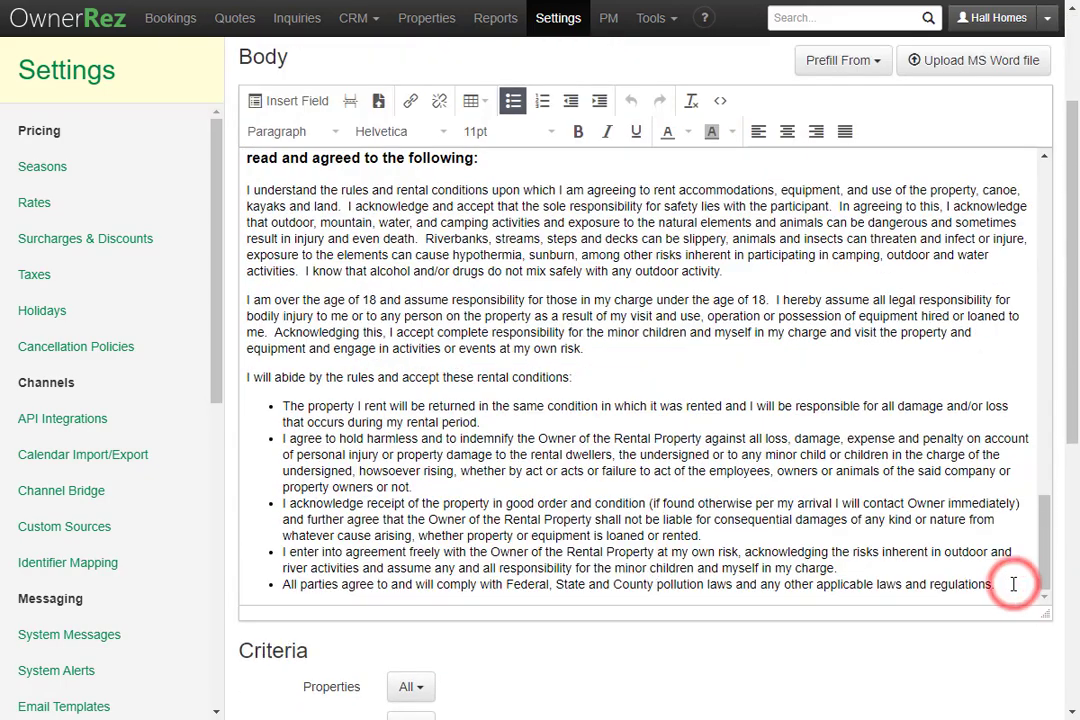
key("Return")
key("Return")
type("Enter the name and age of all guests")
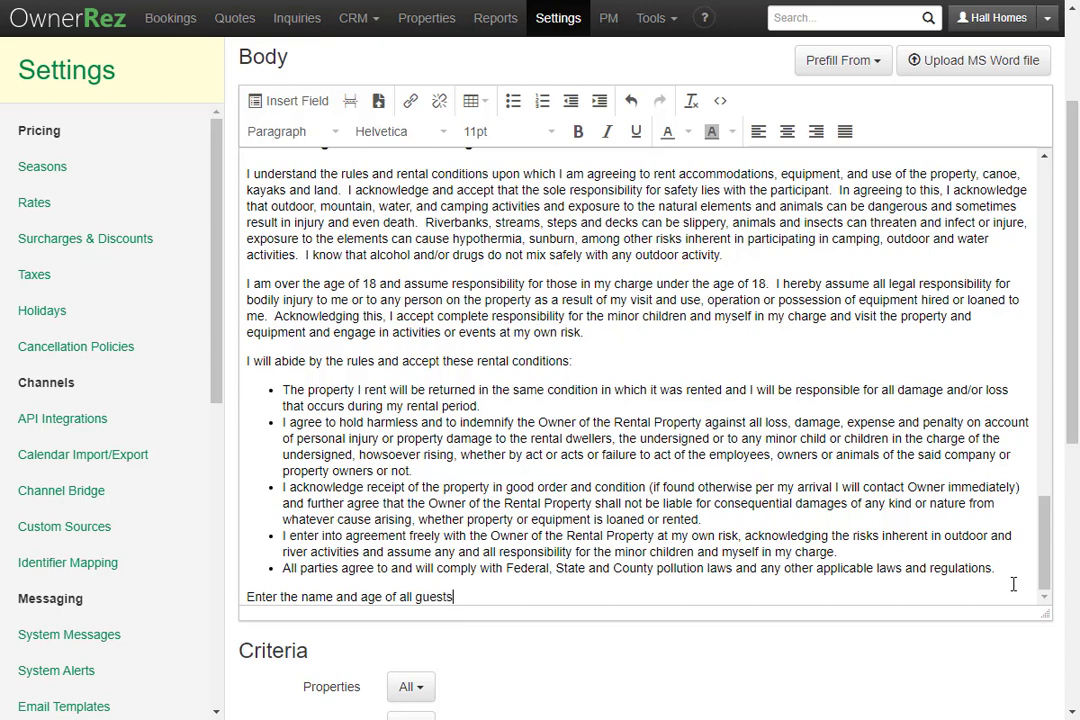
type(":")
key("Return")
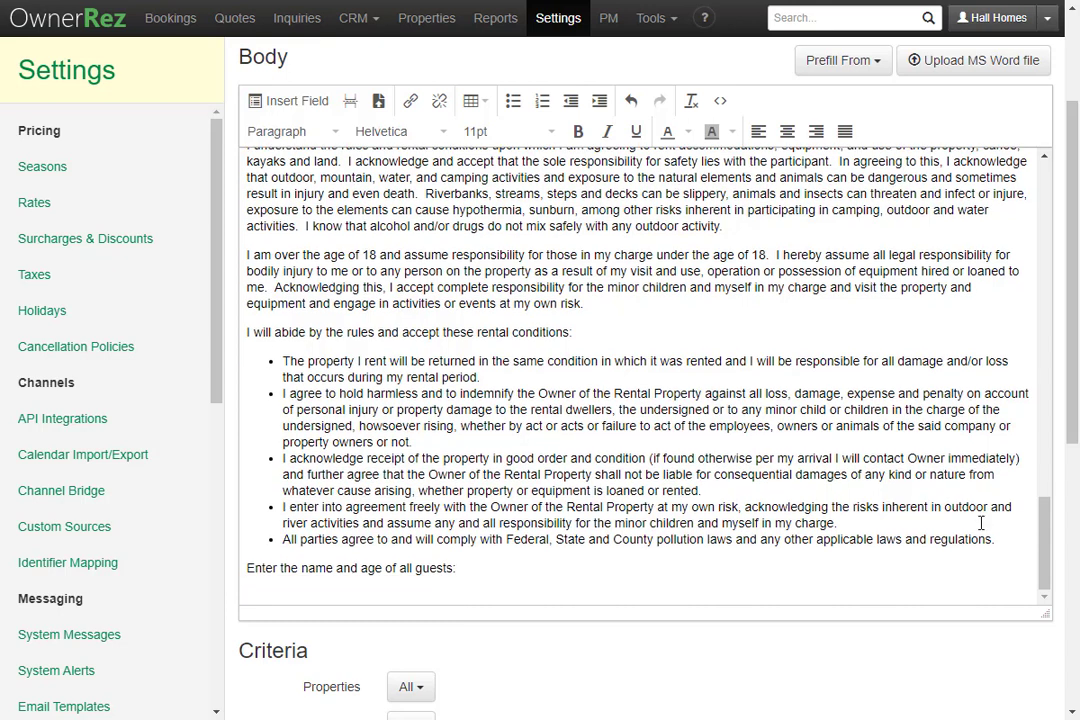
Step: Insert {BXNAMEANDAGE} from the Booking fields' Custom Fields section below the guest prompt
left_click(286, 104)
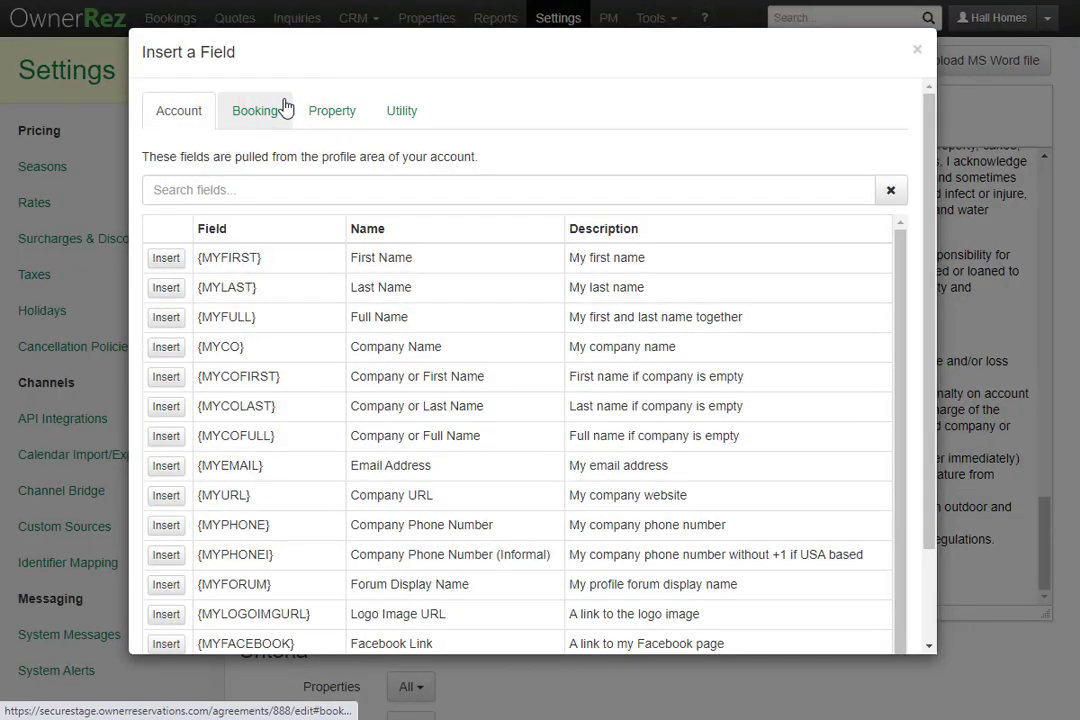
left_click(255, 112)
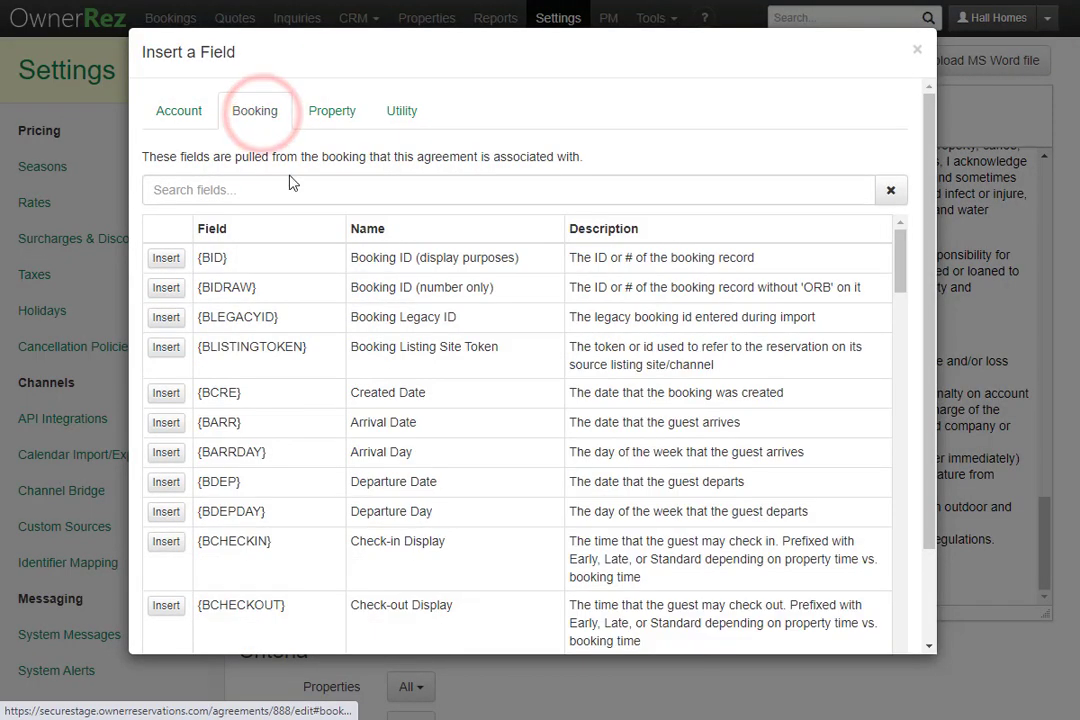
scroll(320, 283, "down", 1)
scroll(320, 283, "down", 10)
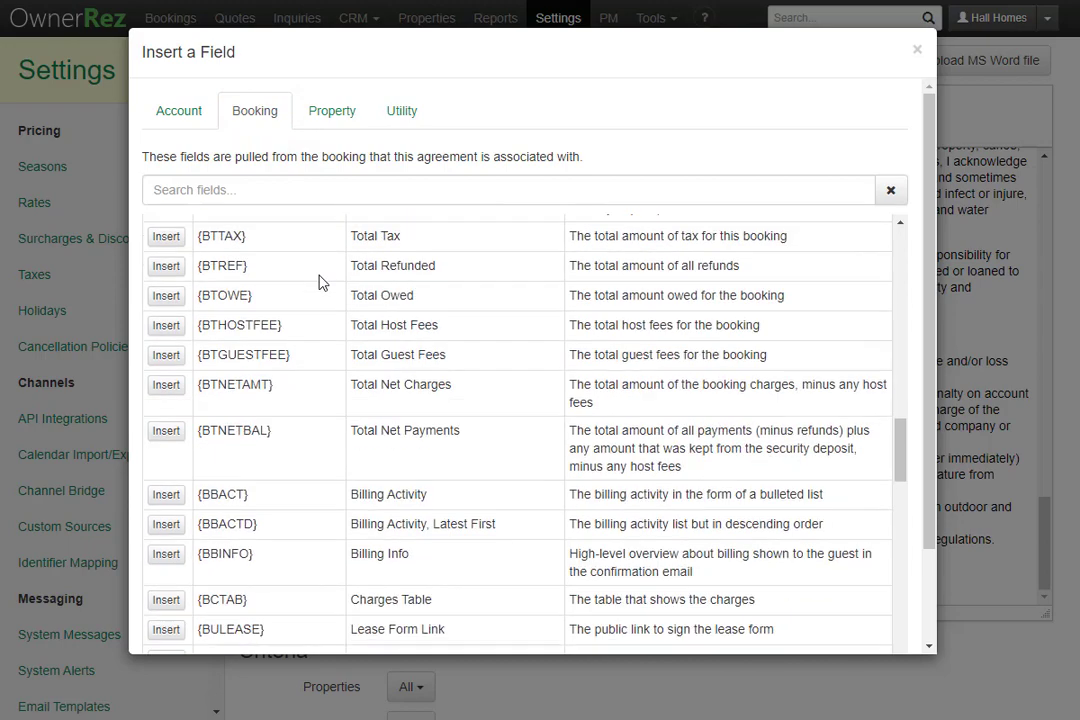
scroll(320, 283, "down", 15)
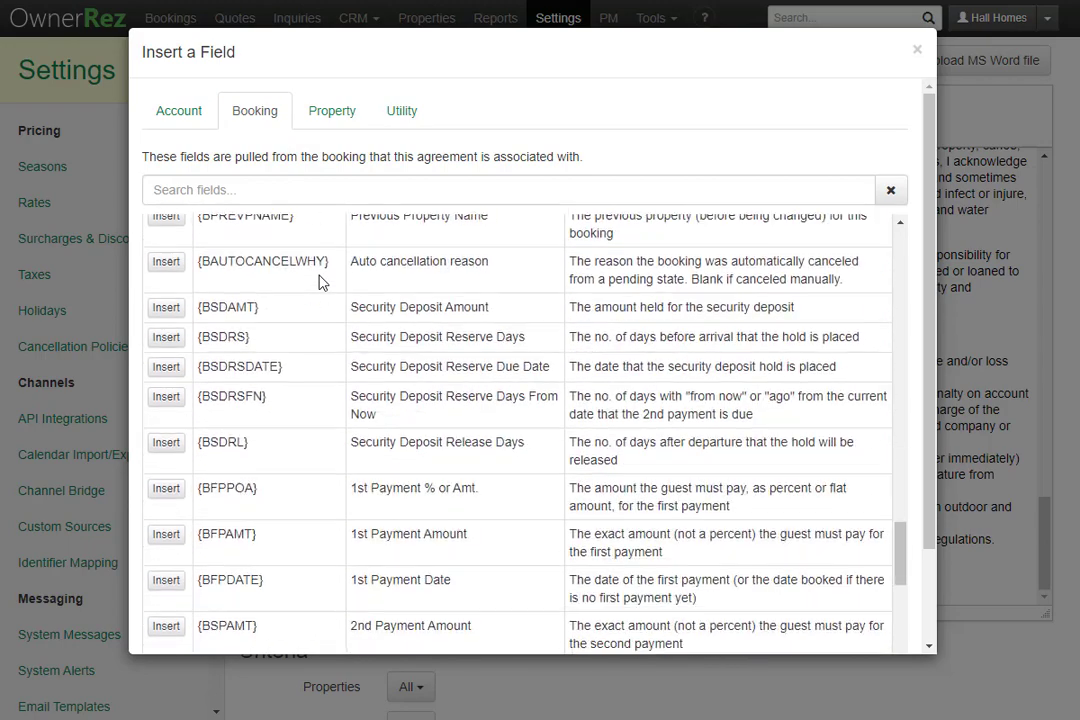
scroll(320, 283, "down", 4)
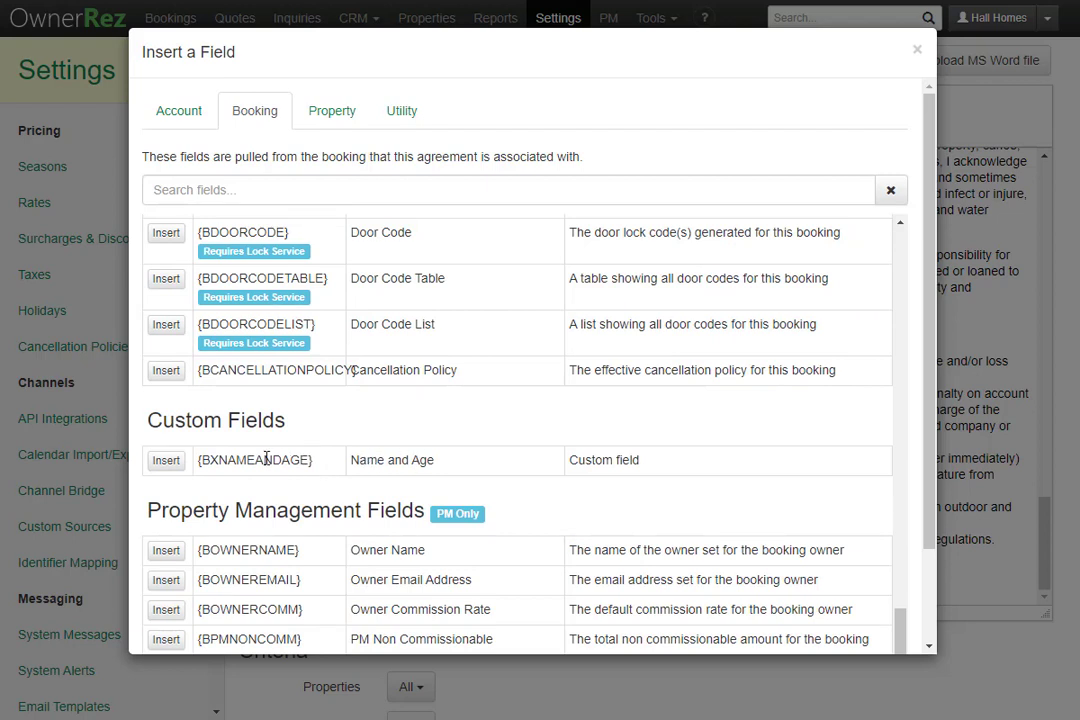
left_click(176, 464)
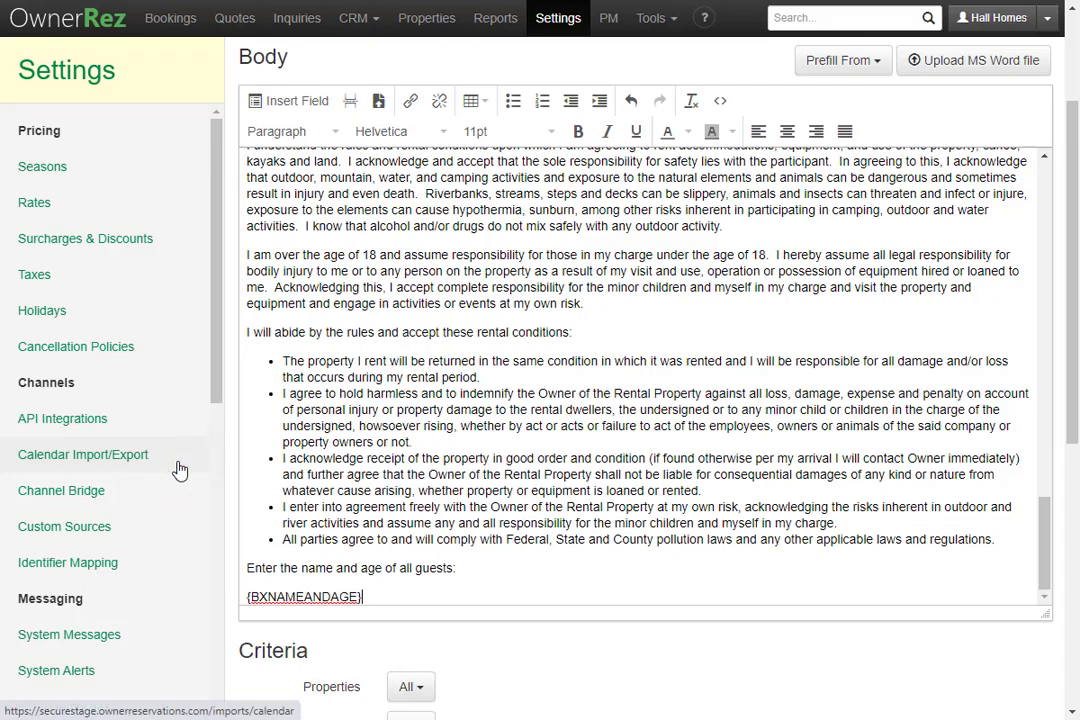
Step: Save the Rental Agreement with its new guest name-and-age section
scroll(300, 640, "down", 5)
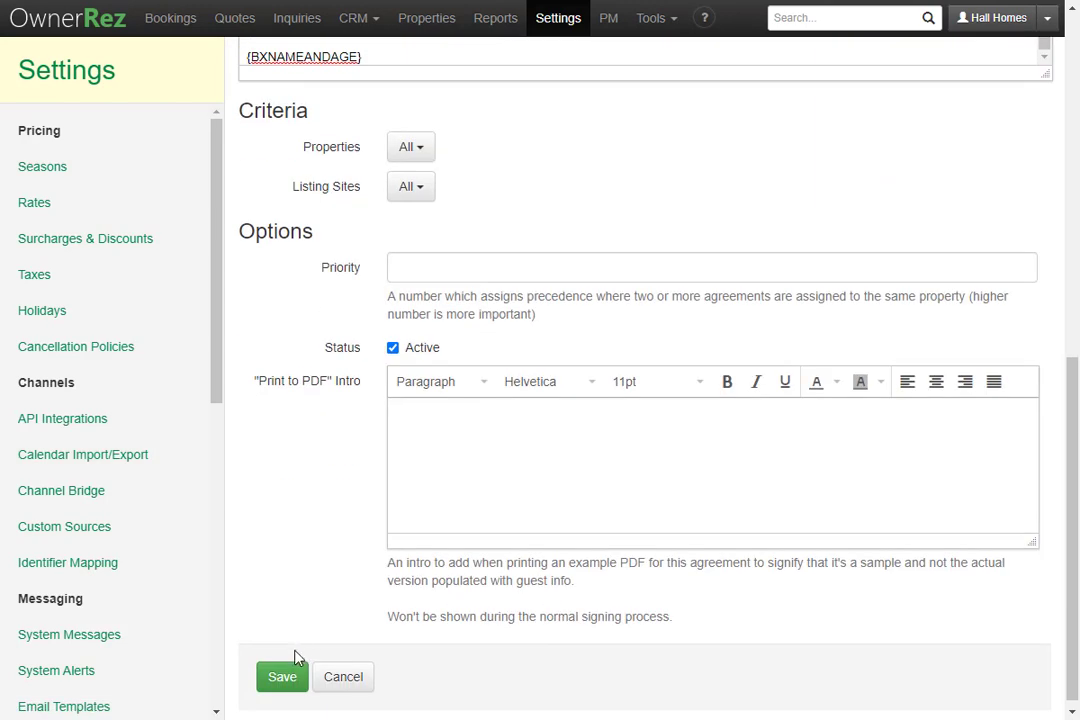
left_click(282, 680)
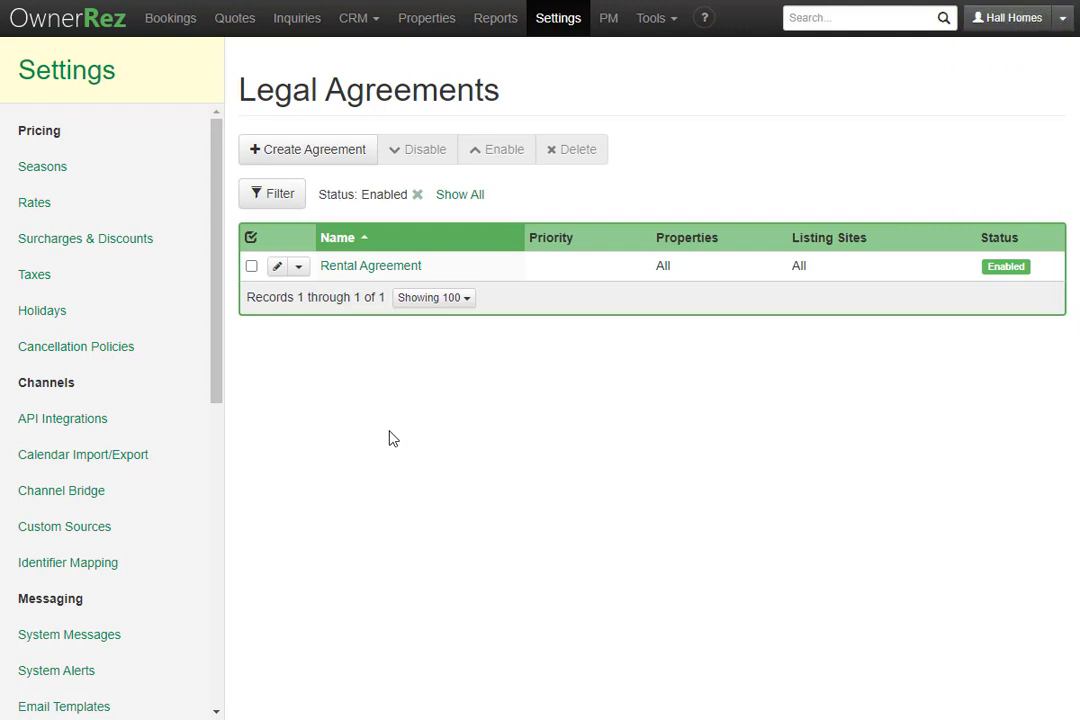
scroll(137, 509, "down", 5)
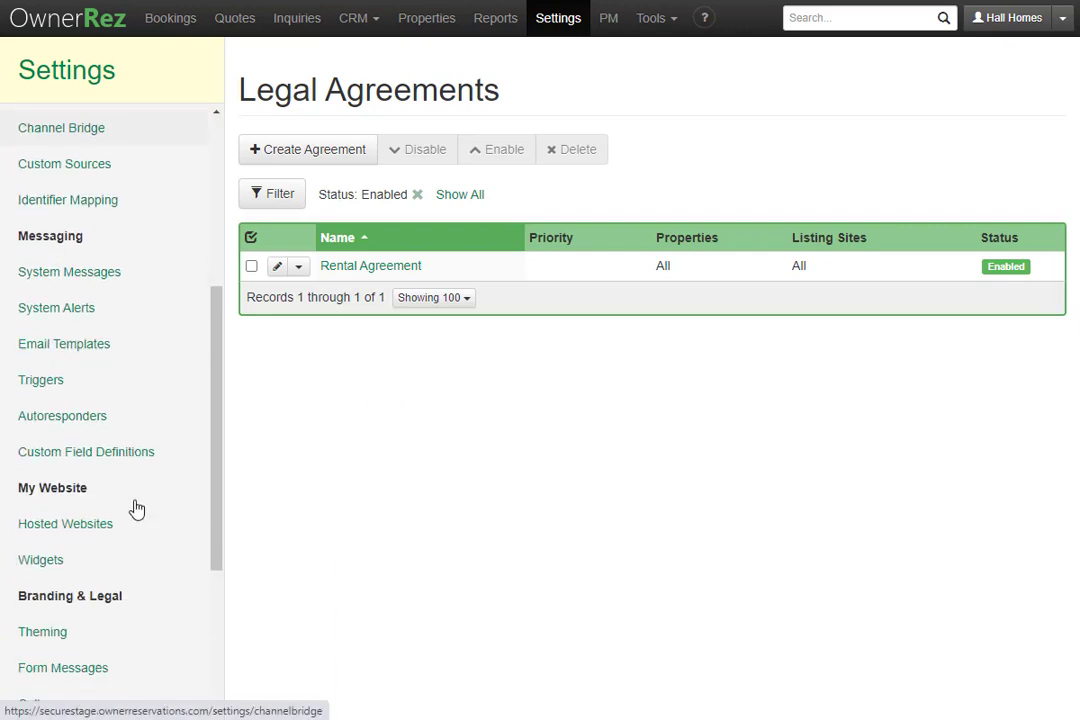
Step: Open the account theme under Theming and begin a new Emails Footer
left_click(108, 474)
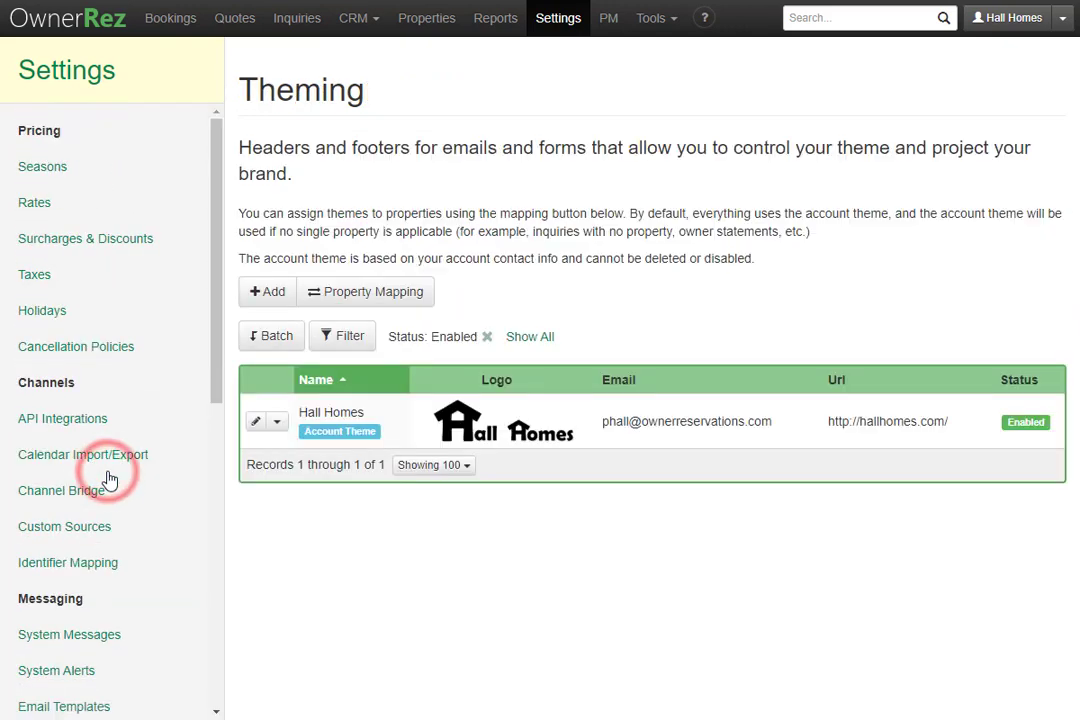
left_click(560, 428)
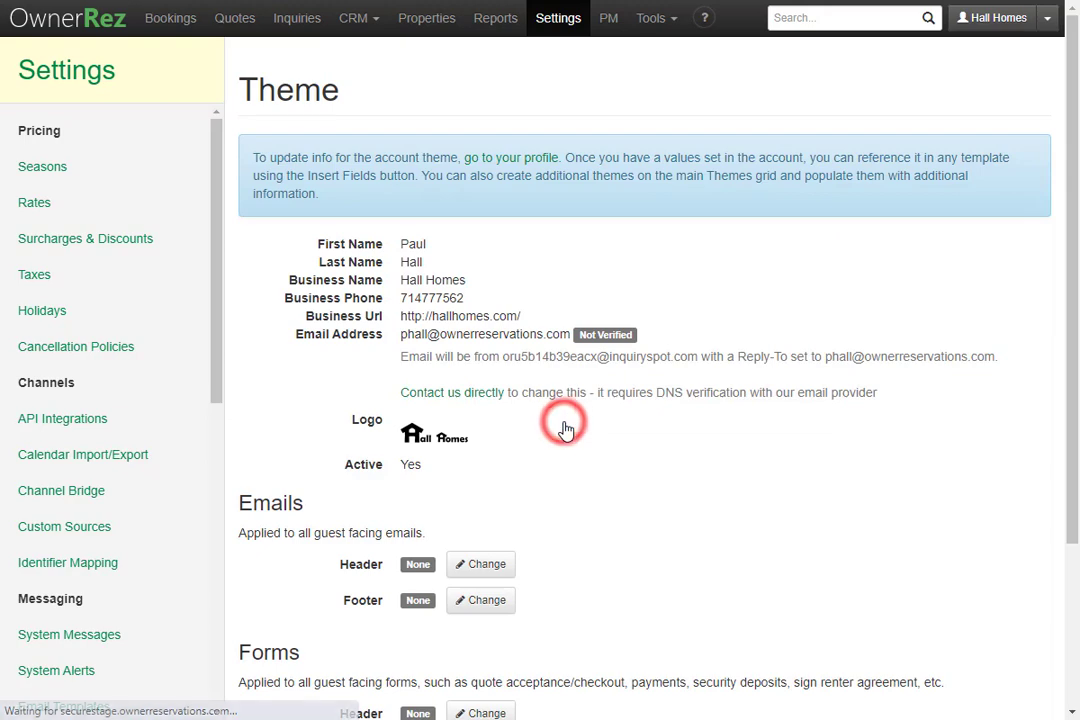
scroll(575, 421, "down", 3)
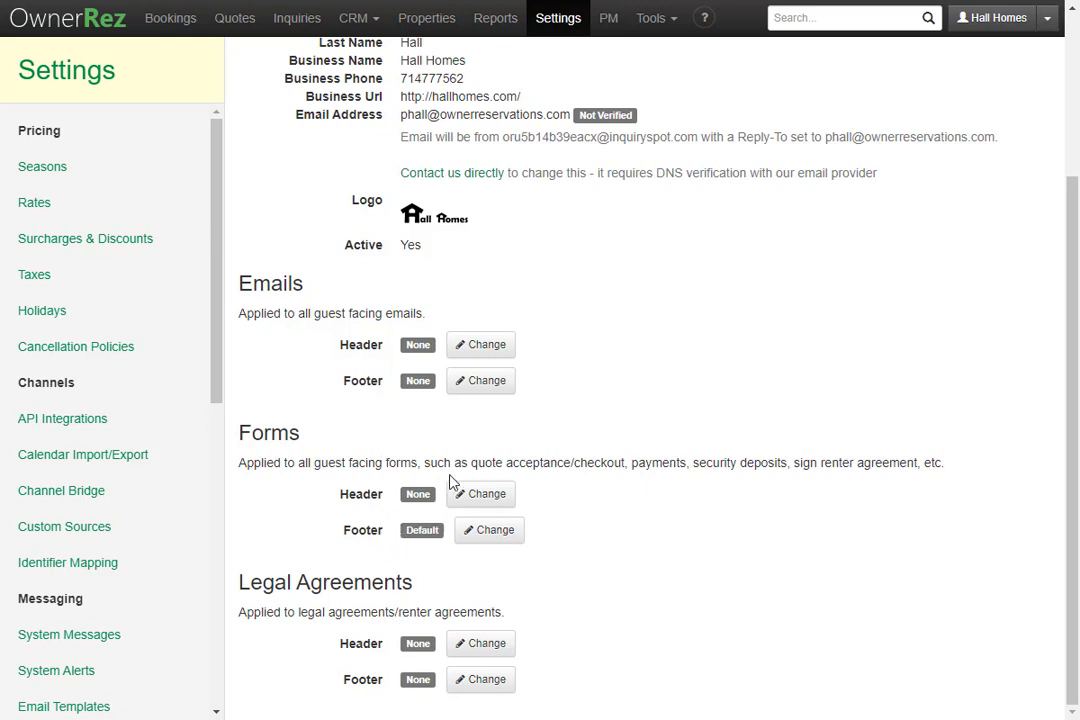
left_click(480, 388)
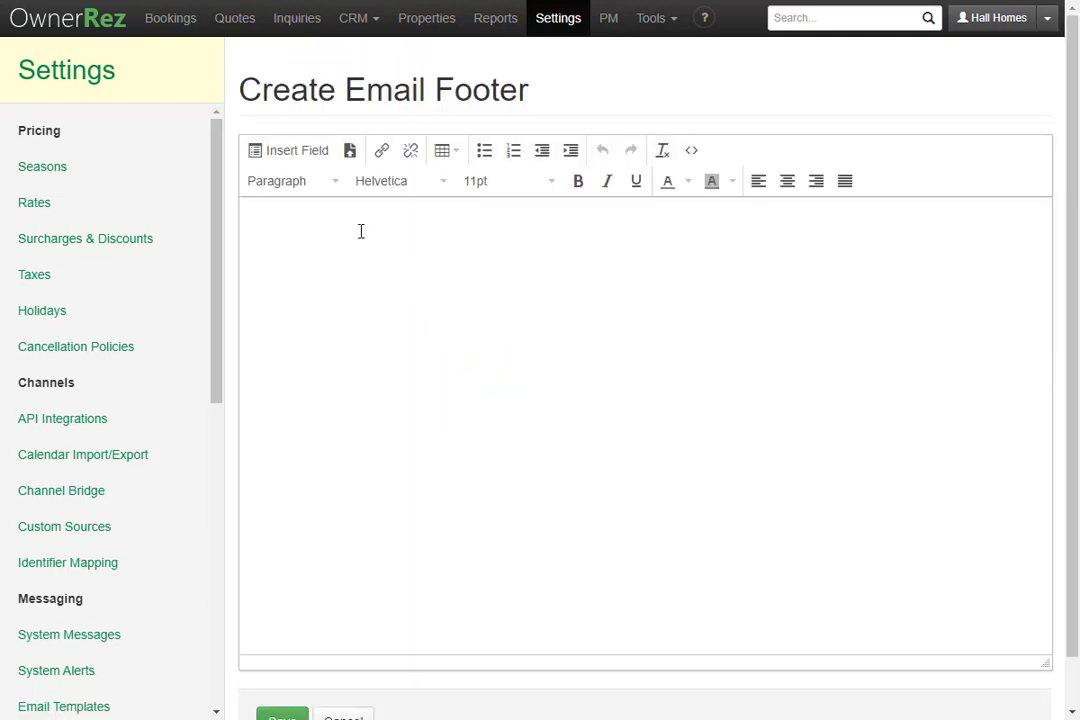
Step: Fill the footer with {MYFULL} on one line and {MYEMAIL} on the next
left_click(292, 155)
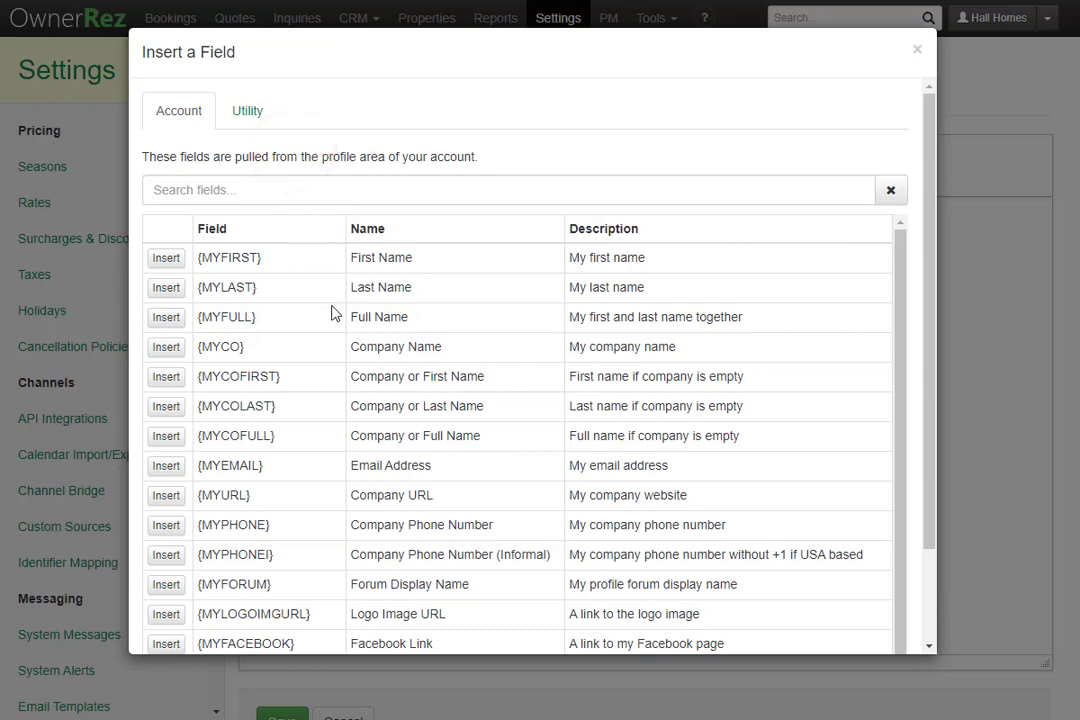
left_click(178, 320)
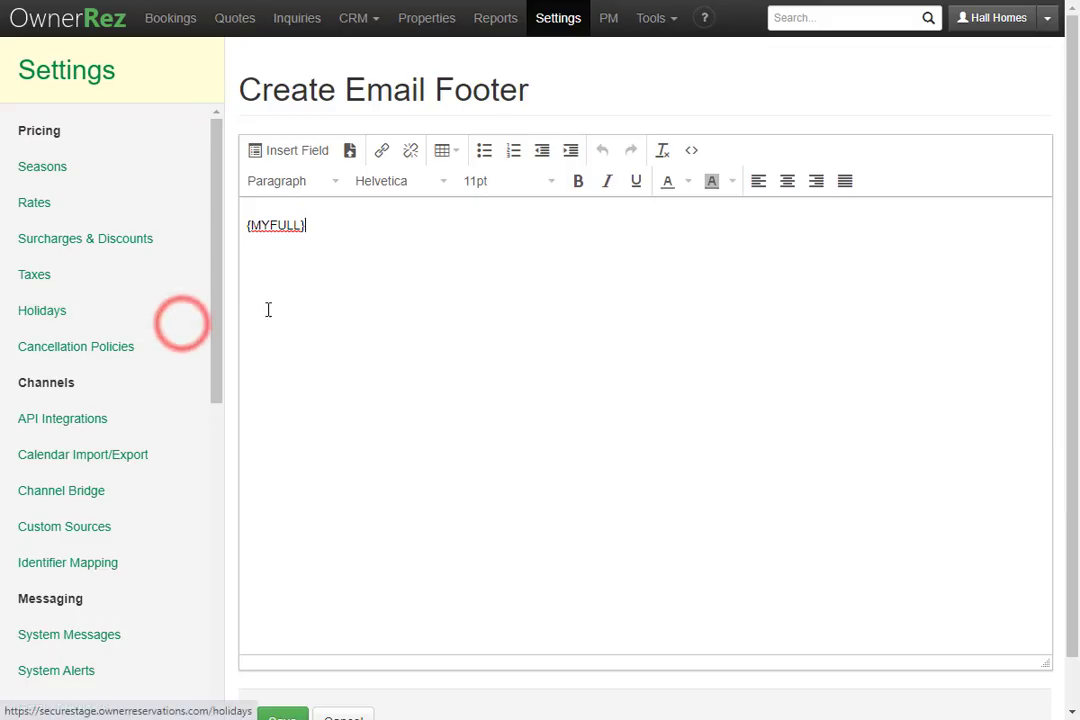
key("Return")
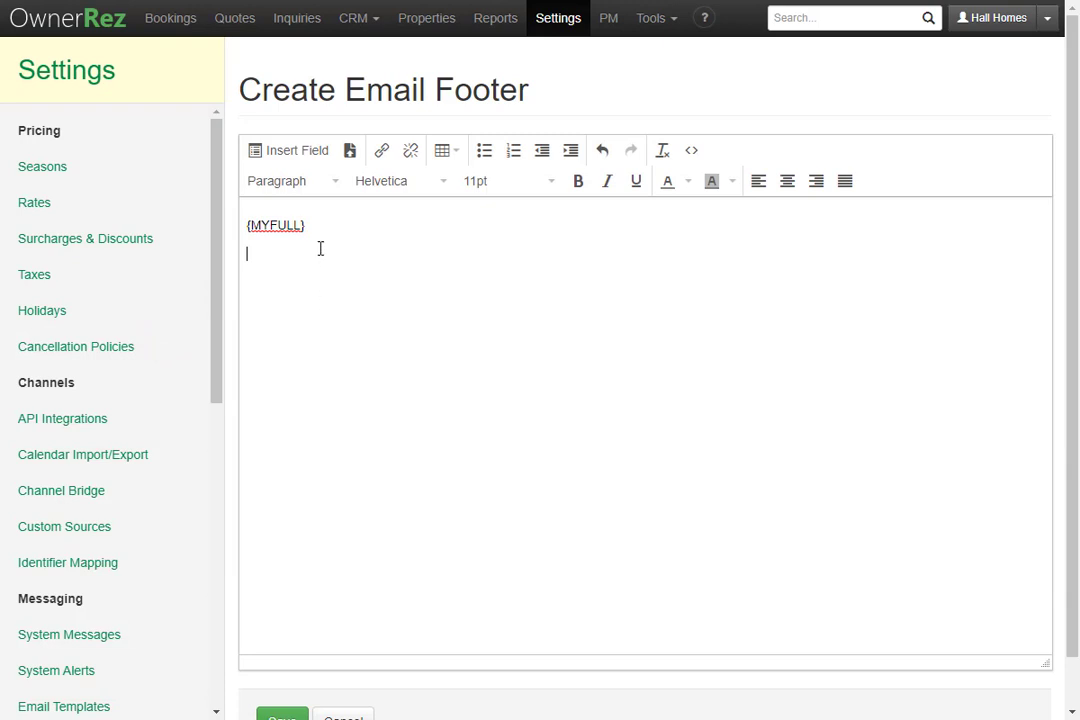
left_click(294, 158)
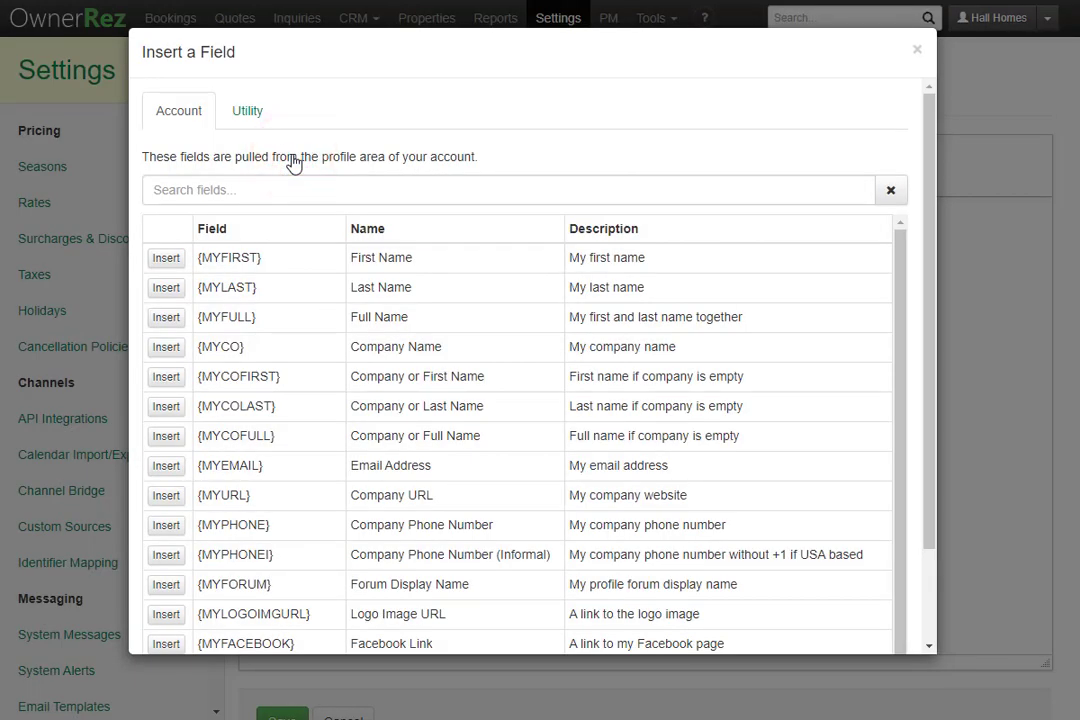
left_click(166, 466)
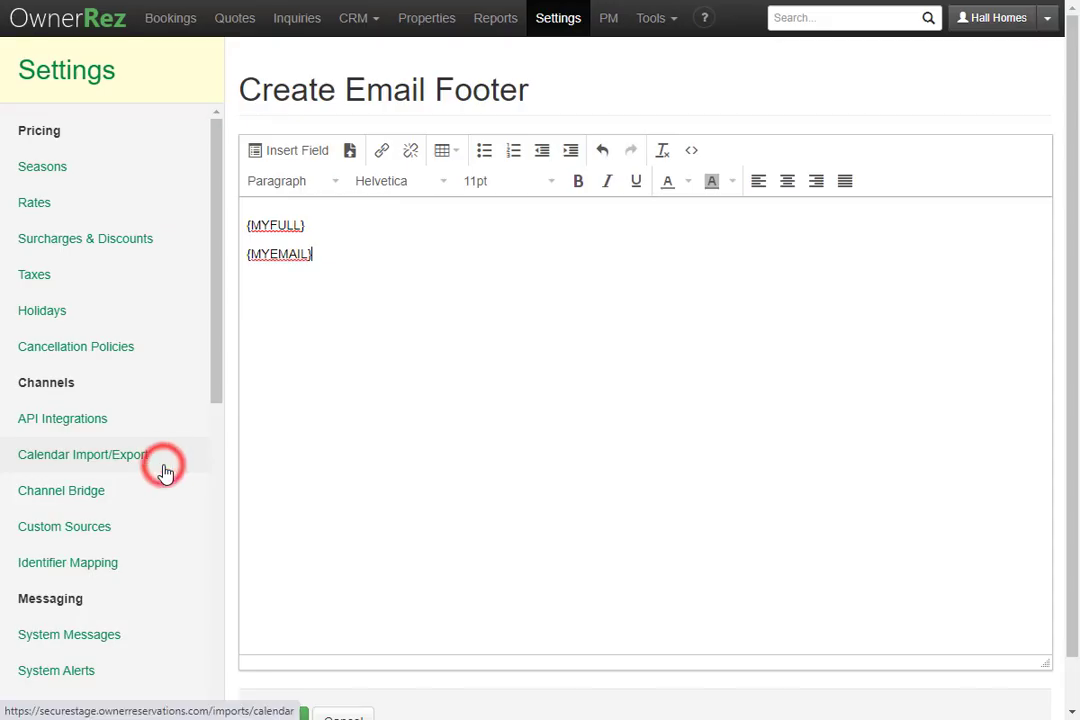
scroll(306, 482, "down", 1)
Step: Save the footer and preview the Welcome email to confirm it ends with name and email
left_click(285, 668)
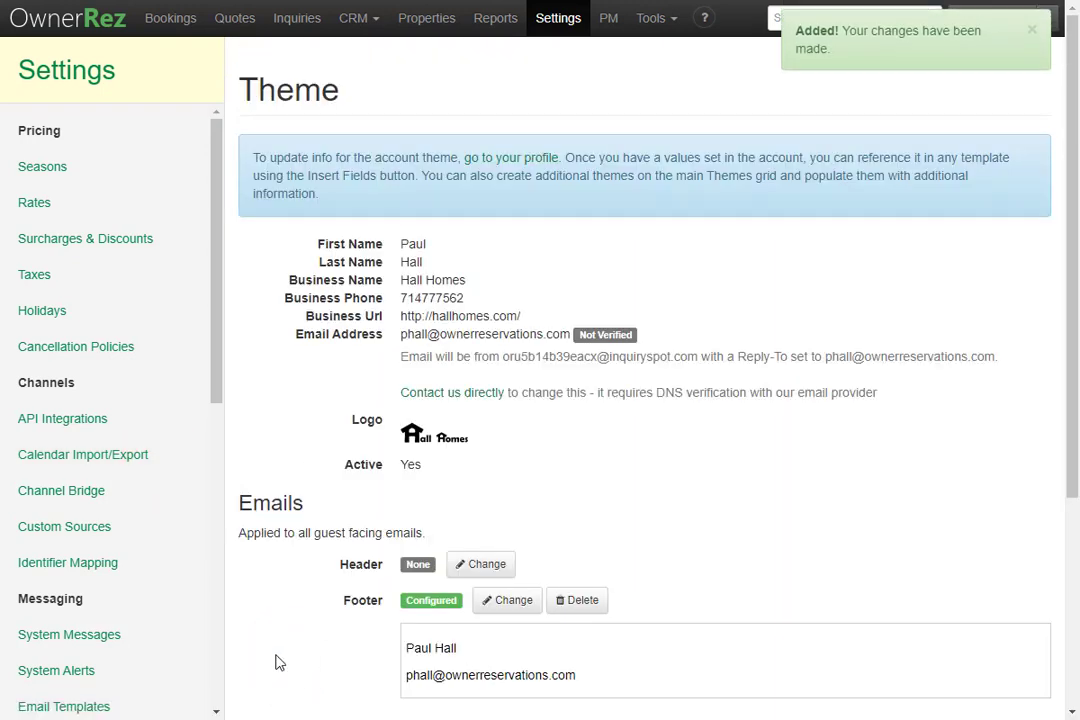
left_click(110, 708)
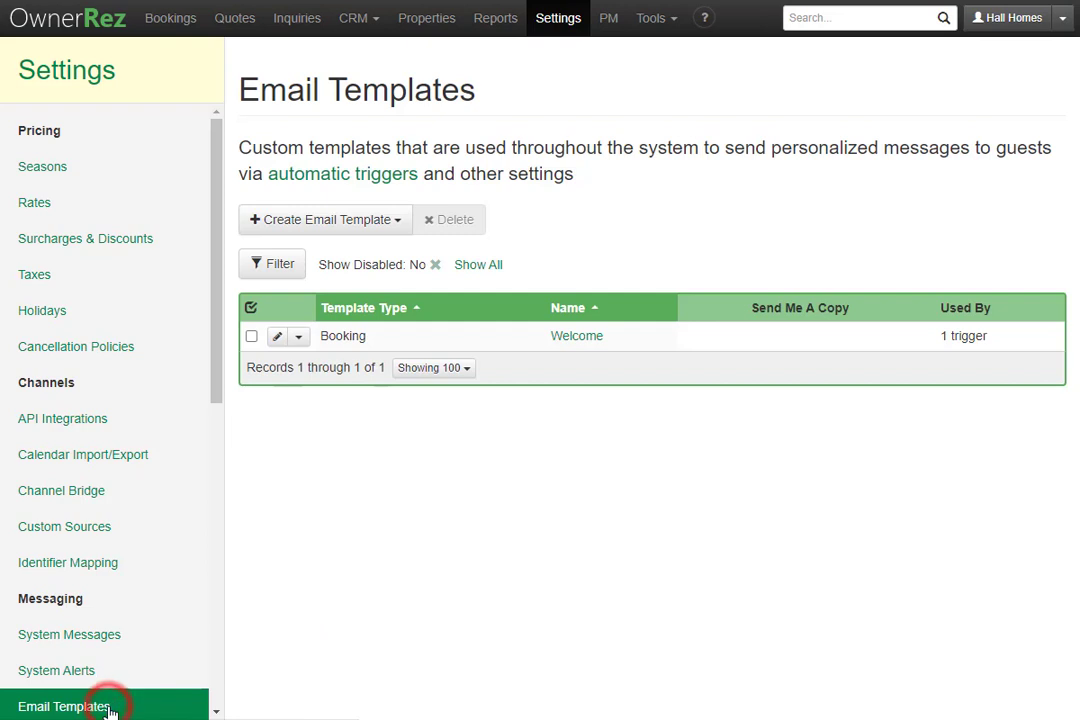
left_click(557, 337)
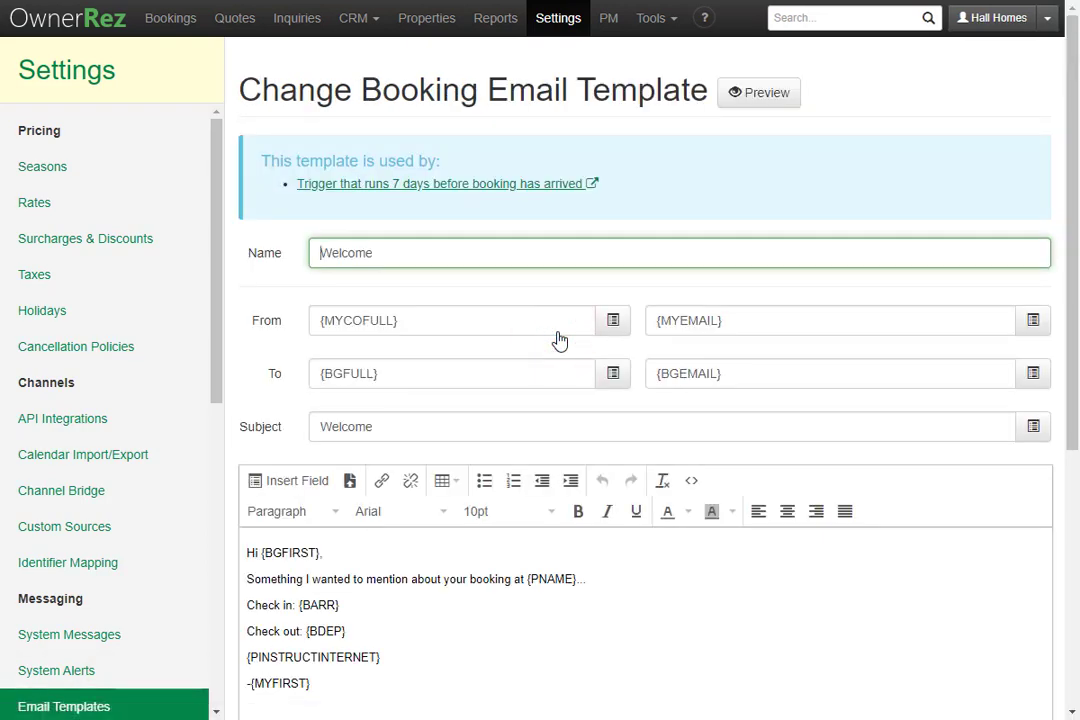
left_click(740, 91)
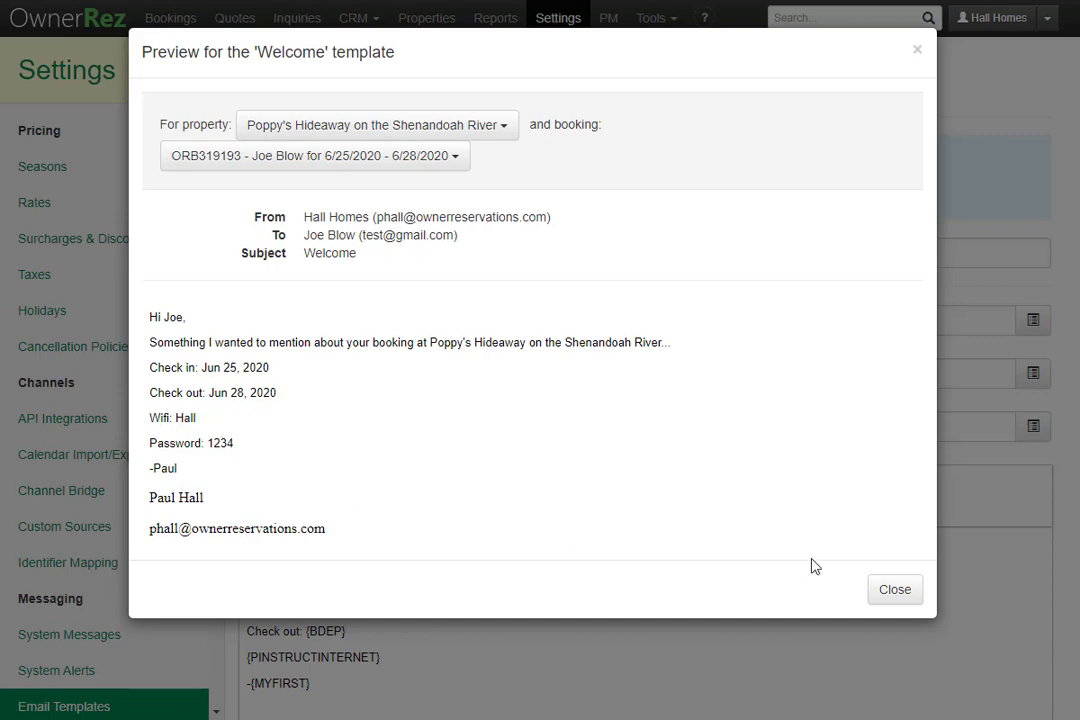
left_click(896, 589)
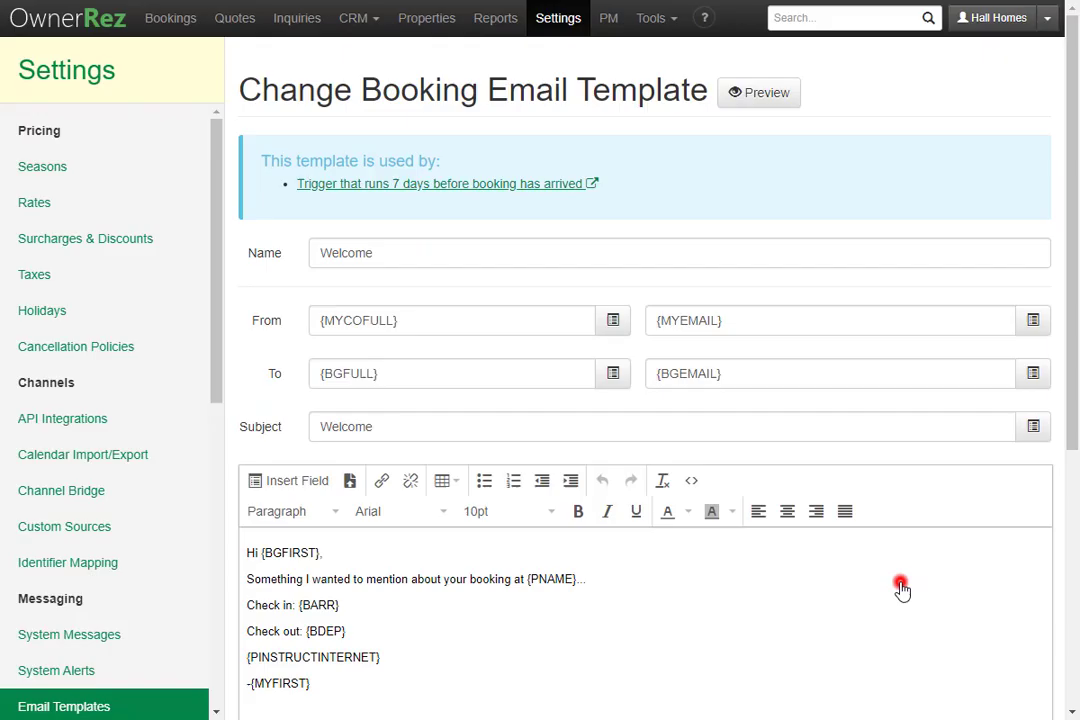
Step: Delete the old -{MYFIRST} signature line and save the email footer
triple_click(338, 685)
key("BackSpace")
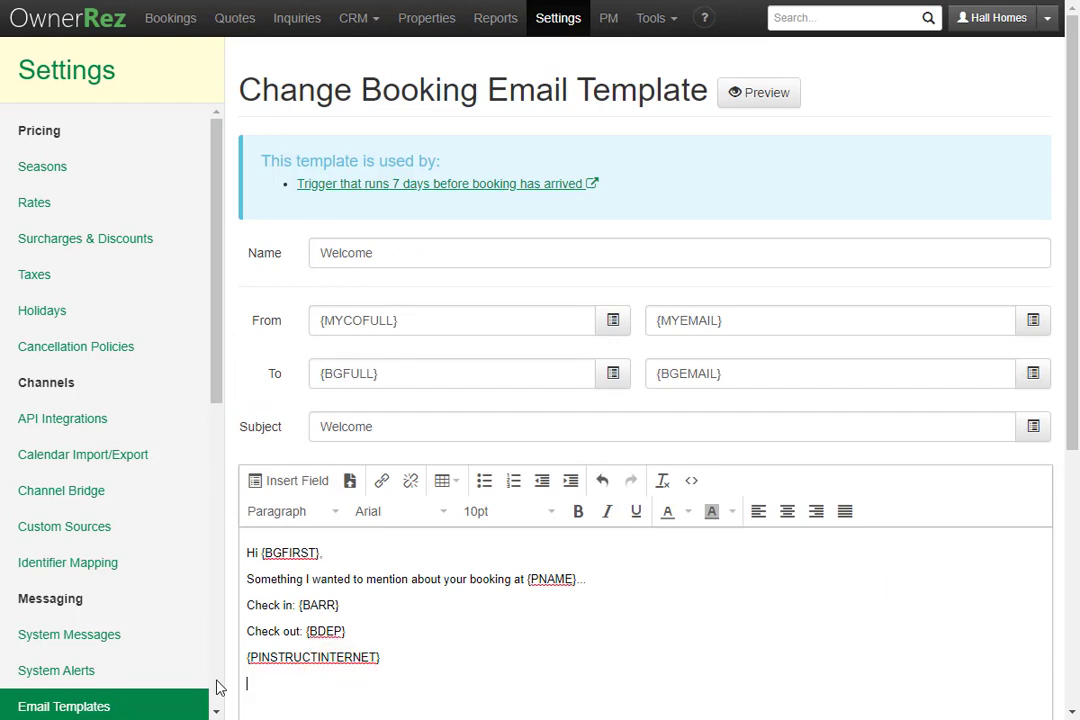
scroll(145, 603, "down", 5)
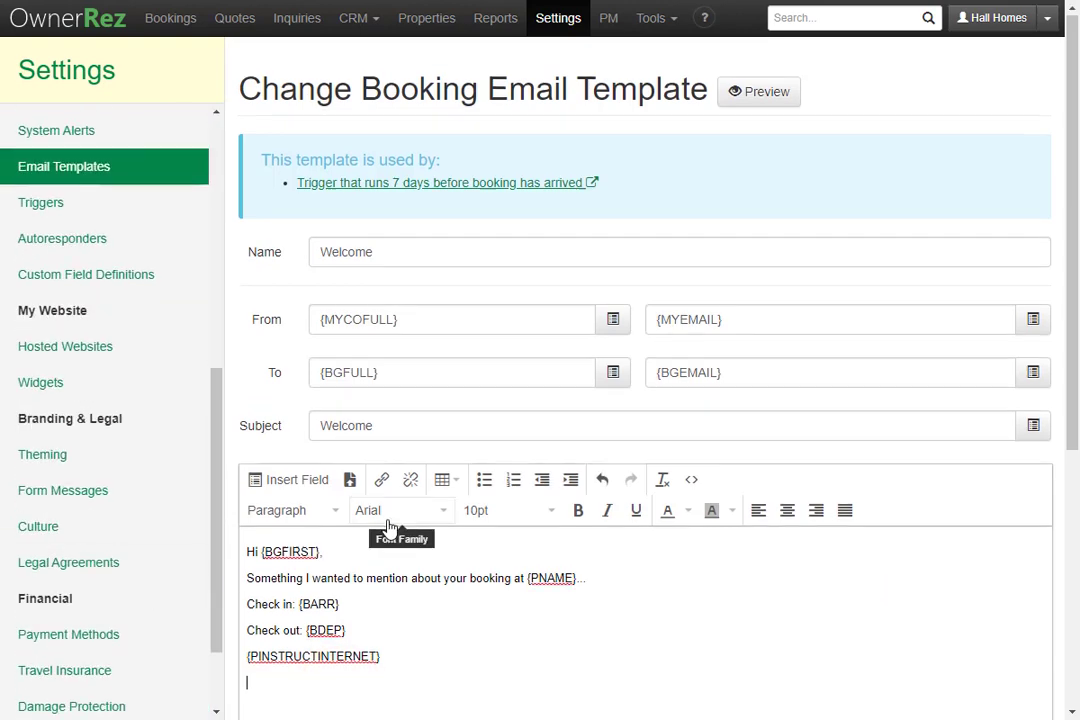
scroll(362, 535, "down", 4)
left_click(311, 681)
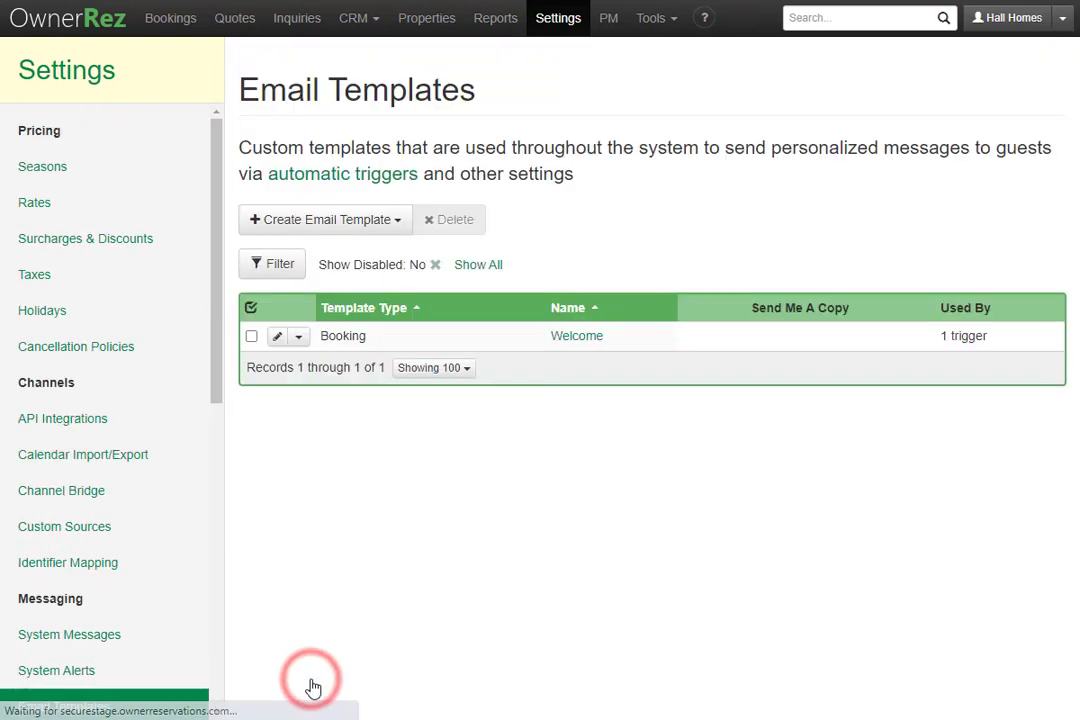
Step: Preview the Welcome email and confirm it ends with the footer's name and email lines
left_click(572, 350)
left_click(768, 106)
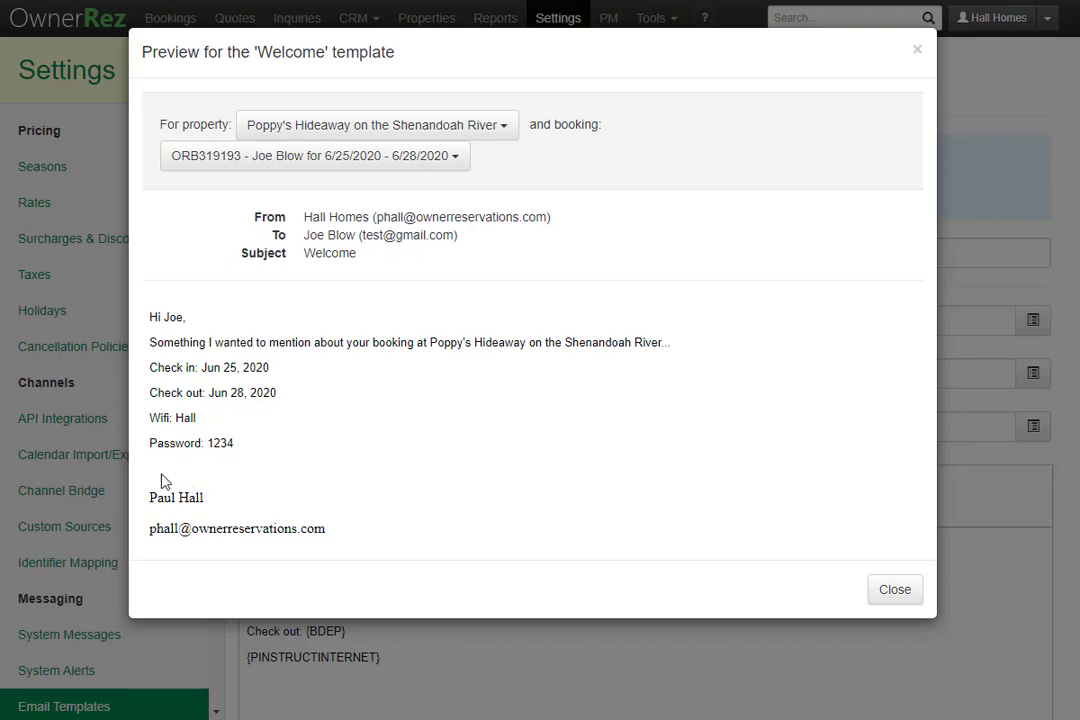
mouse_move(150, 497)
left_mouse_down()
mouse_move(205, 499)
mouse_move(362, 540)
left_mouse_up()
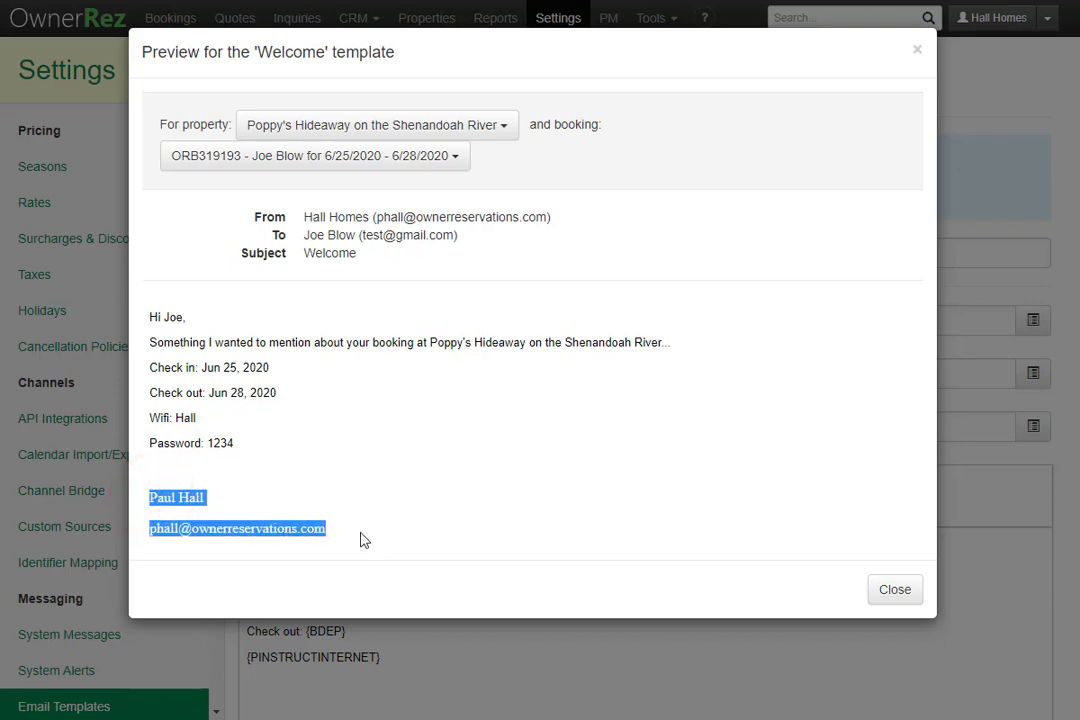
left_click(892, 590)
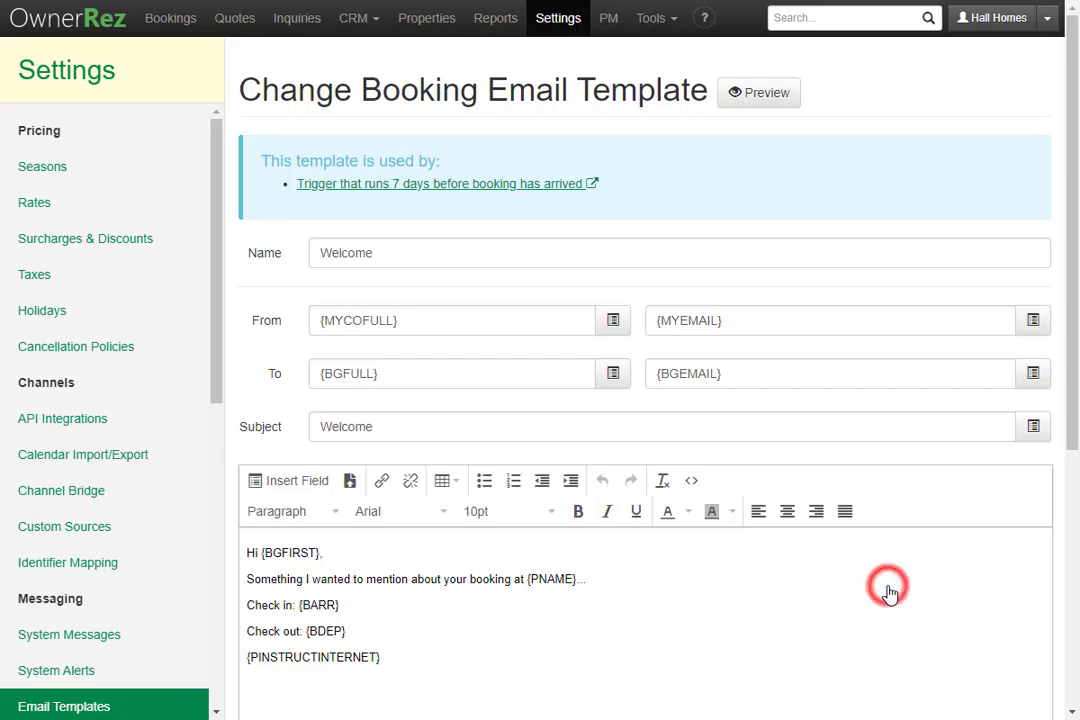
Step: Open the Hall Homes theme and start a new Legal Agreements footer
scroll(147, 570, "down", 4)
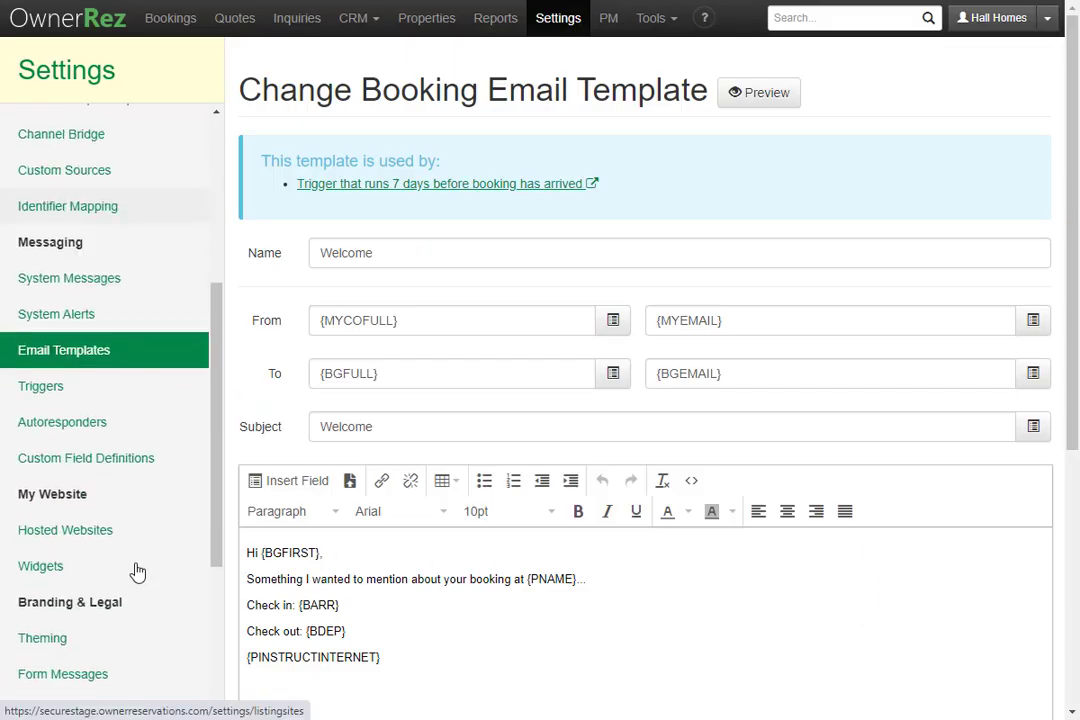
left_click(75, 636)
left_click(605, 433)
scroll(605, 436, "down", 3)
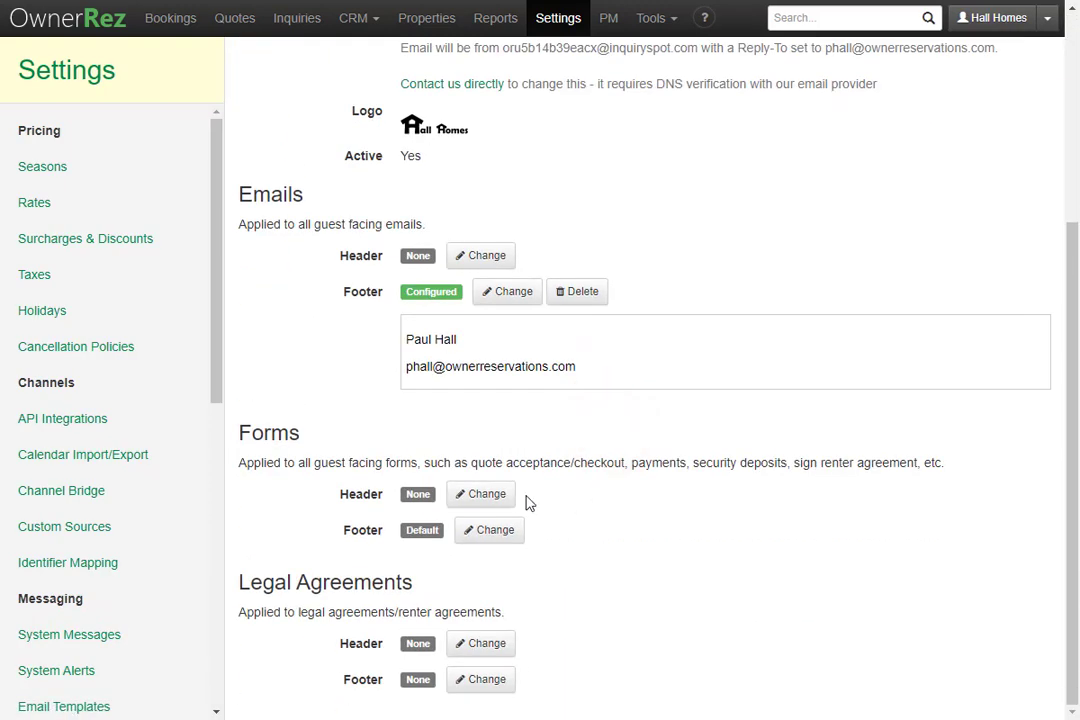
left_click(479, 684)
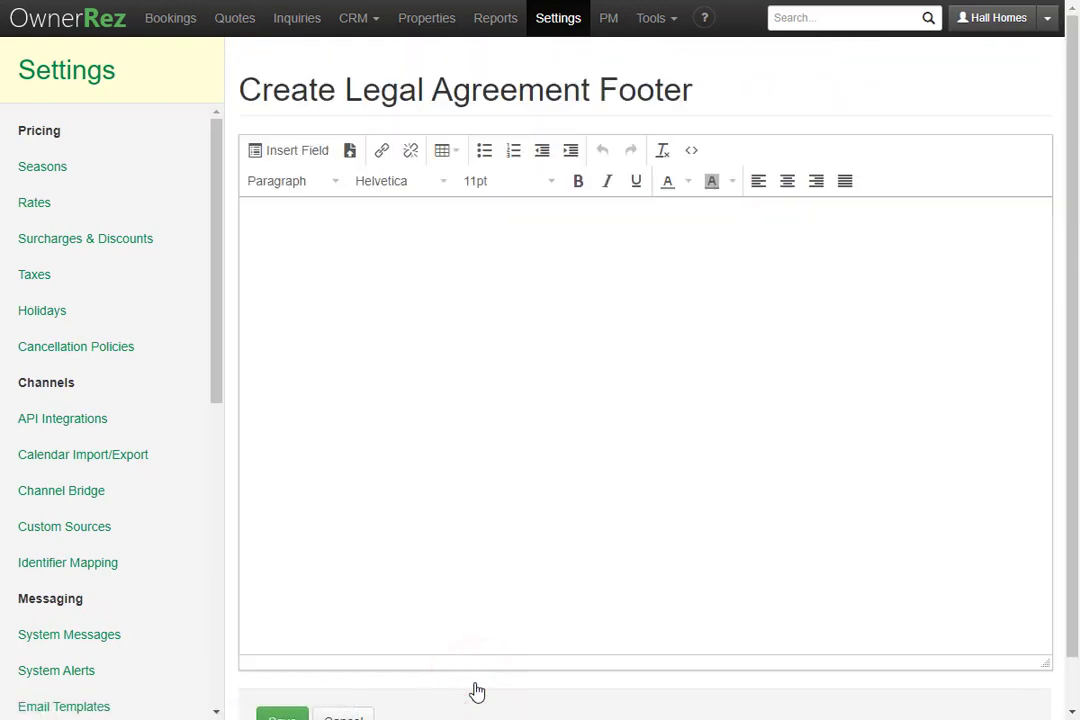
Step: Build the footer from {MYFULL}, {MYEMAIL} and {MYPHONE} on separate lines and save it
left_click(292, 150)
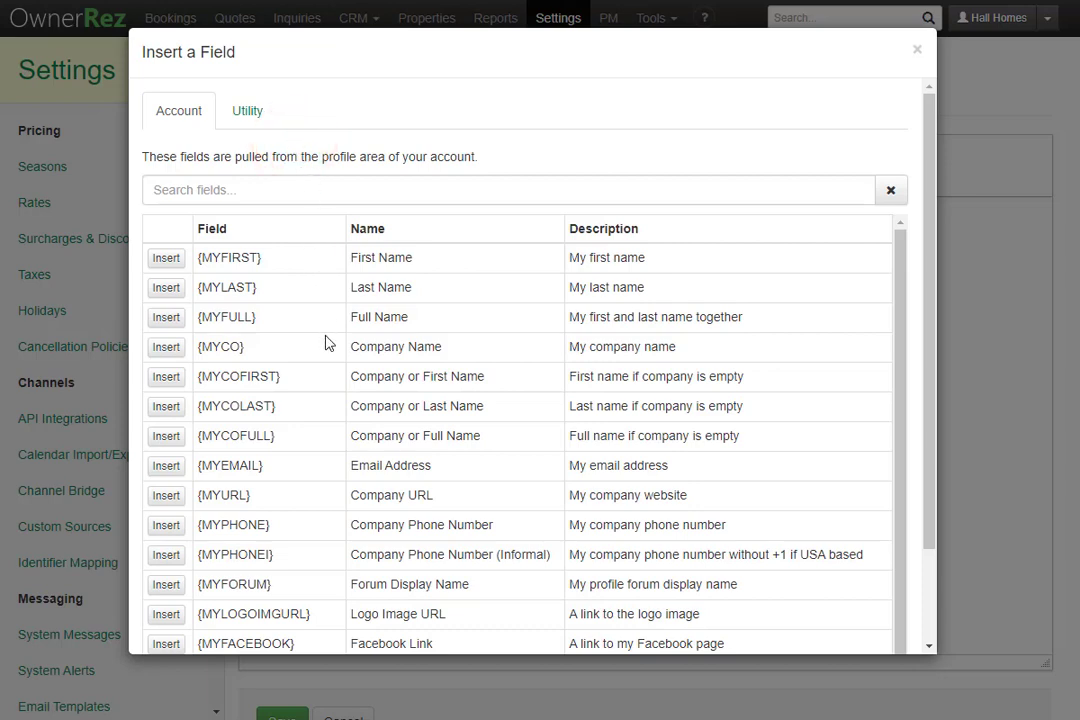
left_click(166, 317)
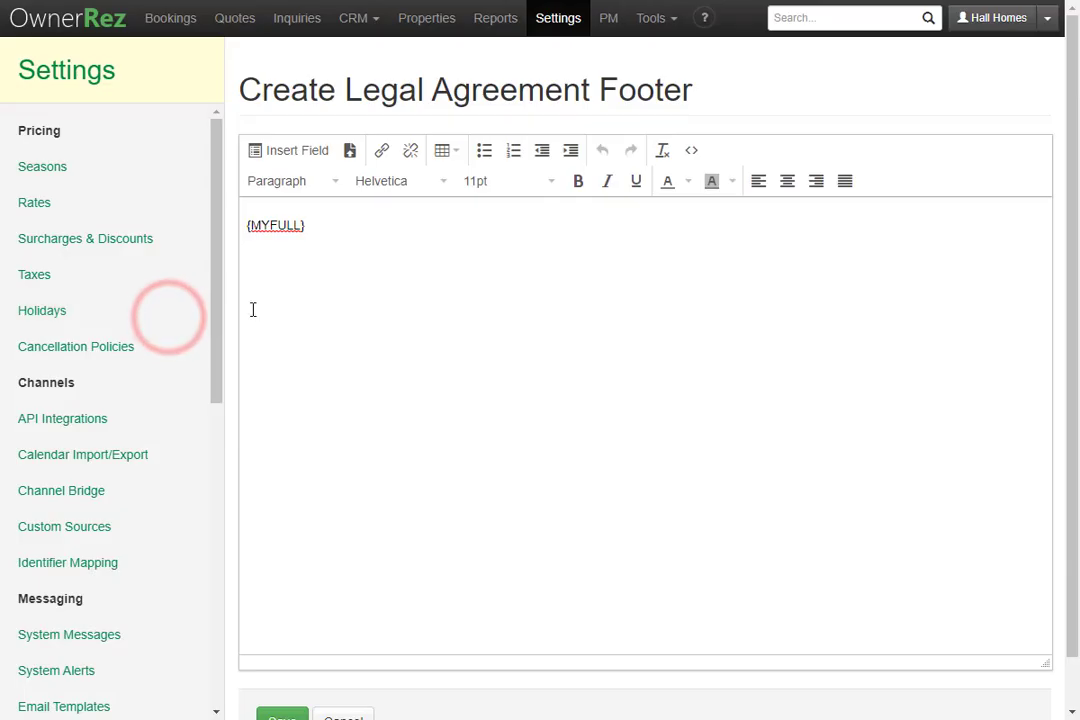
key("Return")
left_click(289, 150)
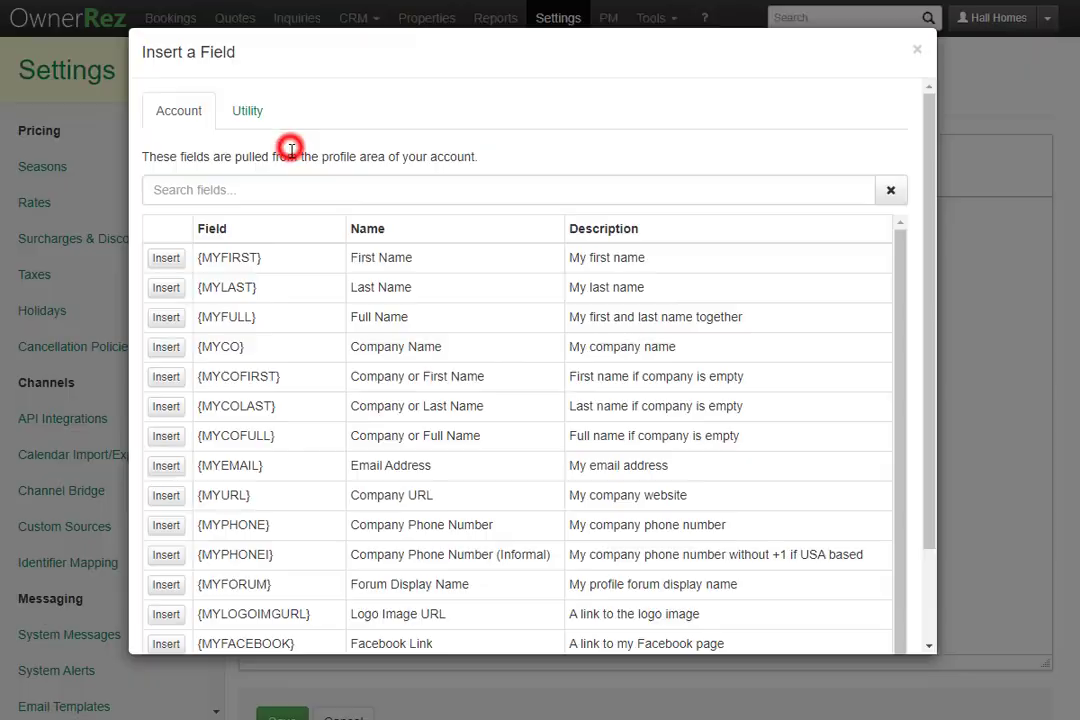
left_click(166, 466)
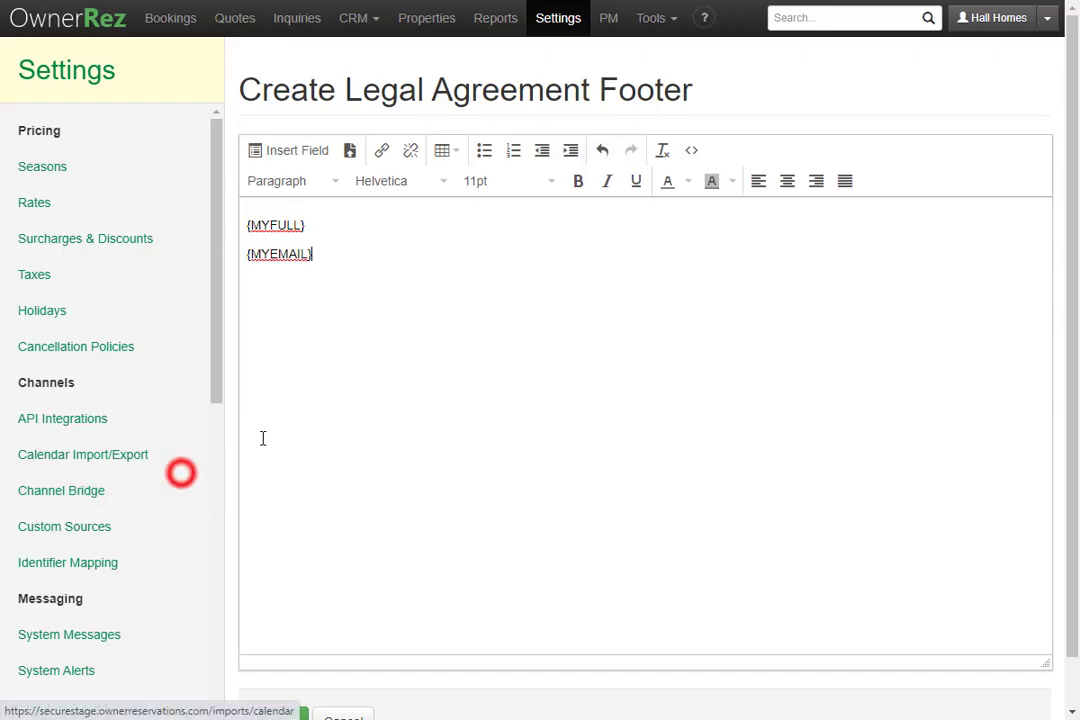
key("Return")
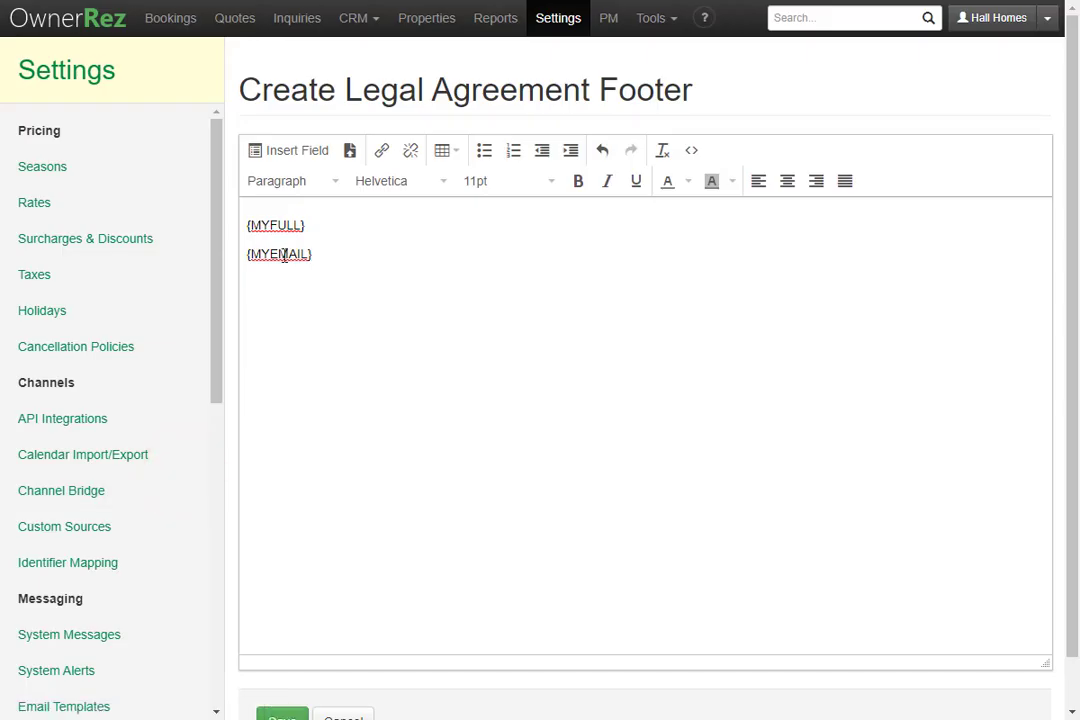
left_click(289, 152)
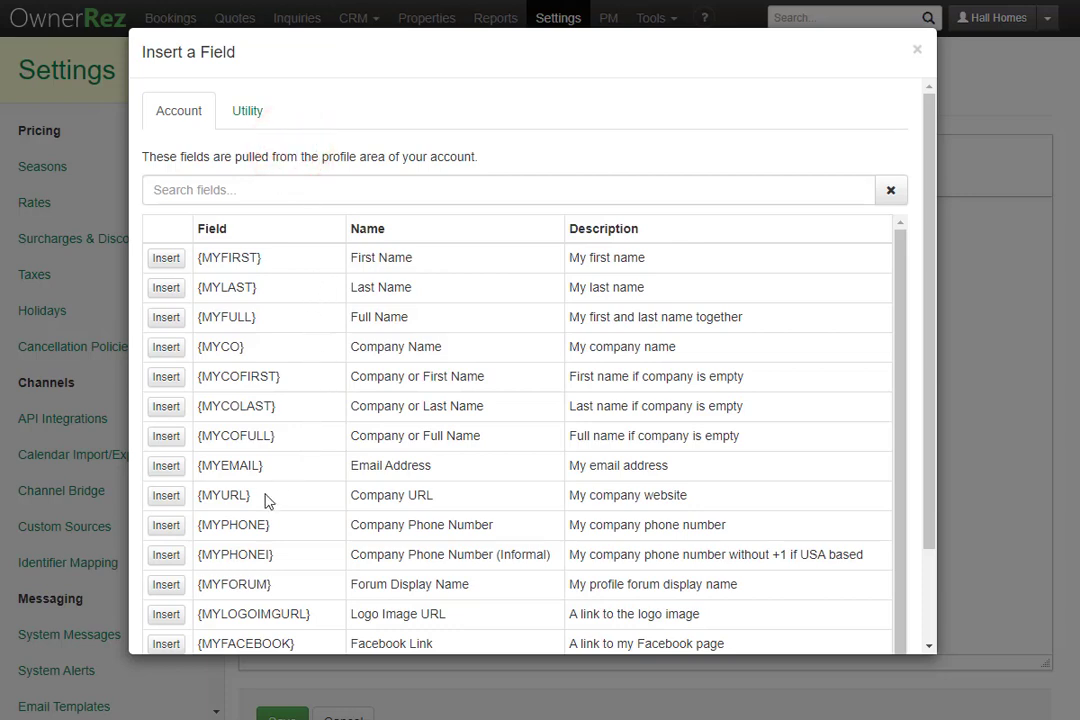
left_click(164, 533)
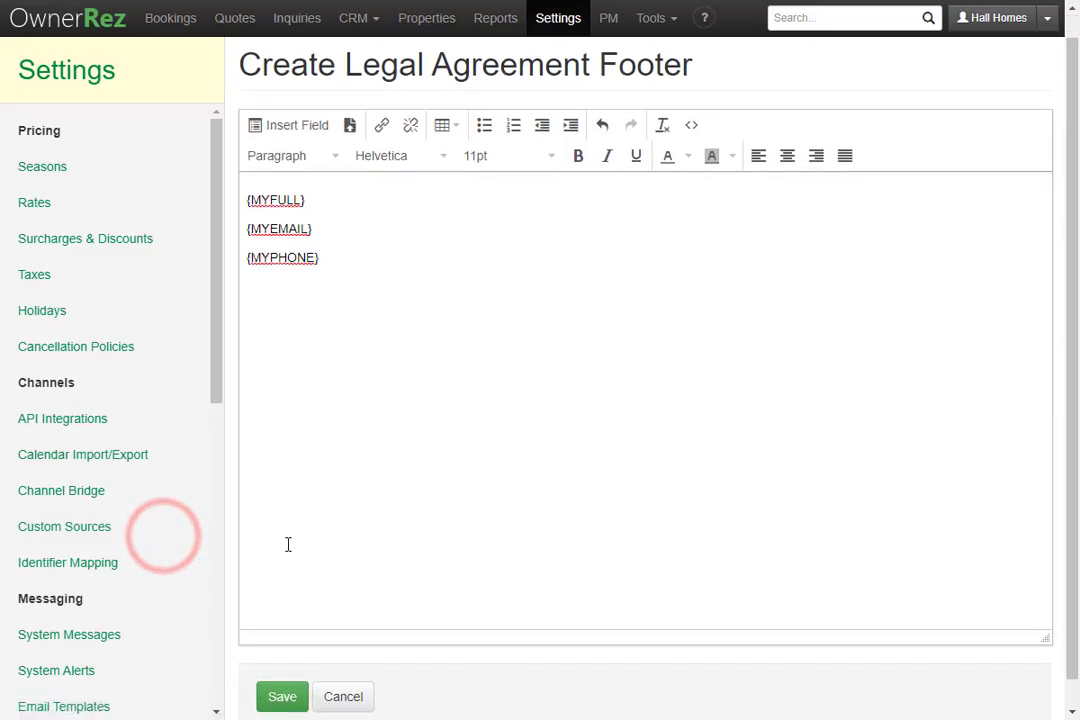
scroll(288, 544, "down", 1)
left_click(284, 668)
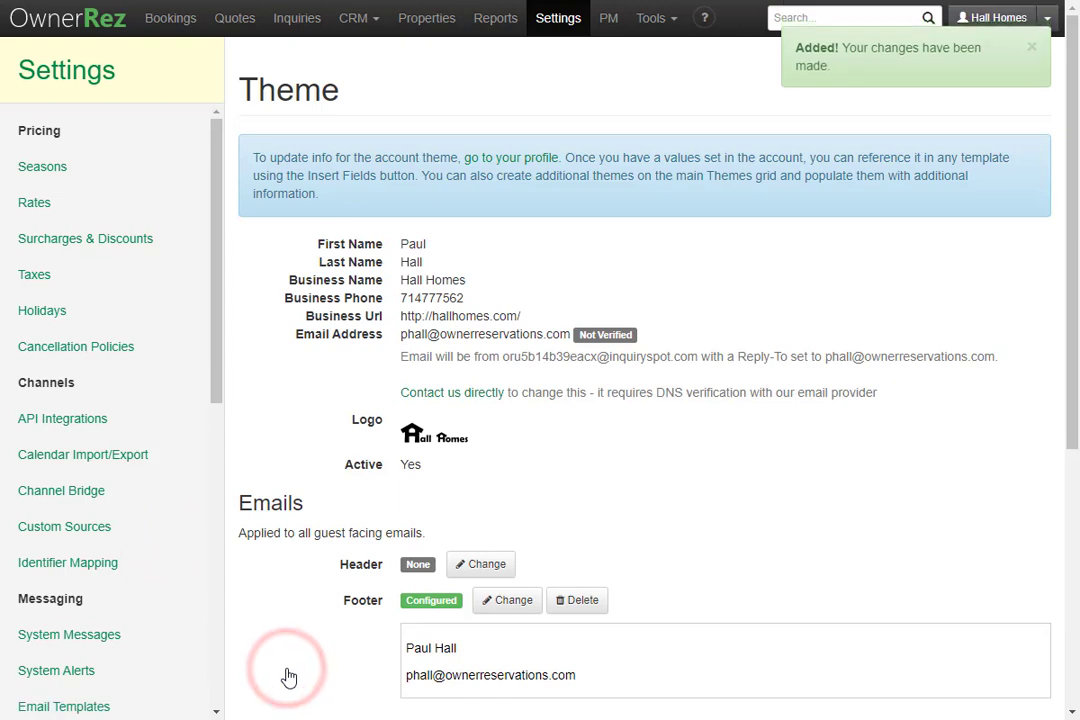
Step: Preview the Rental Agreement and verify it ends with the account name, email and phone footer
scroll(133, 622, "down", 5)
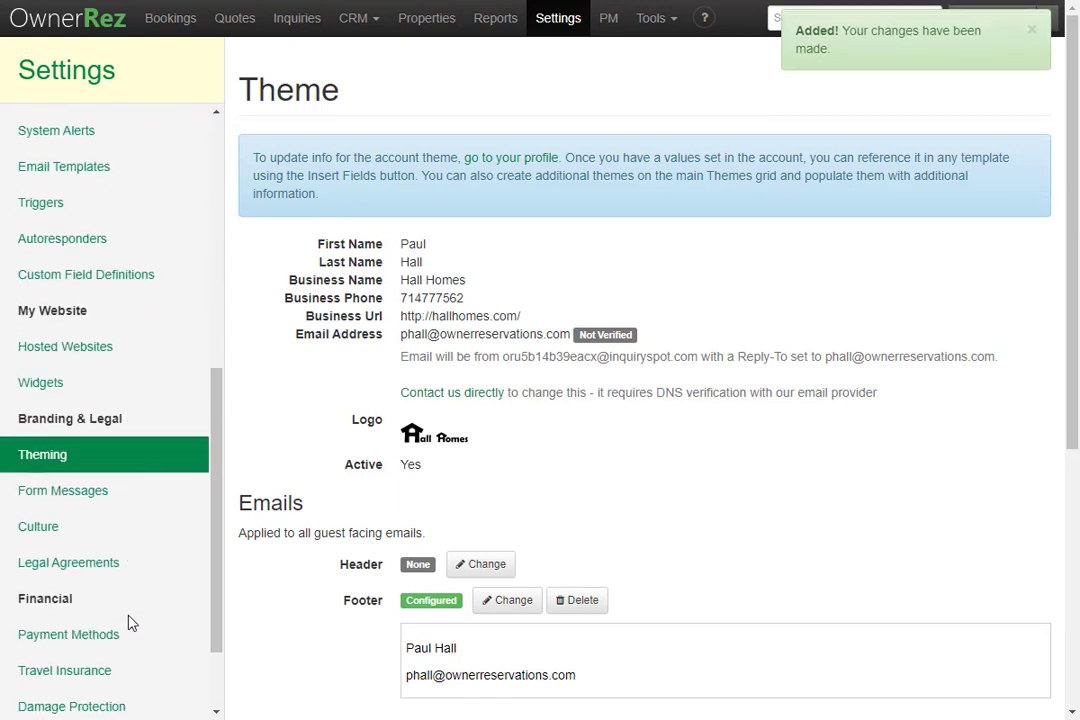
scroll(130, 612, "down", 1)
left_click(128, 452)
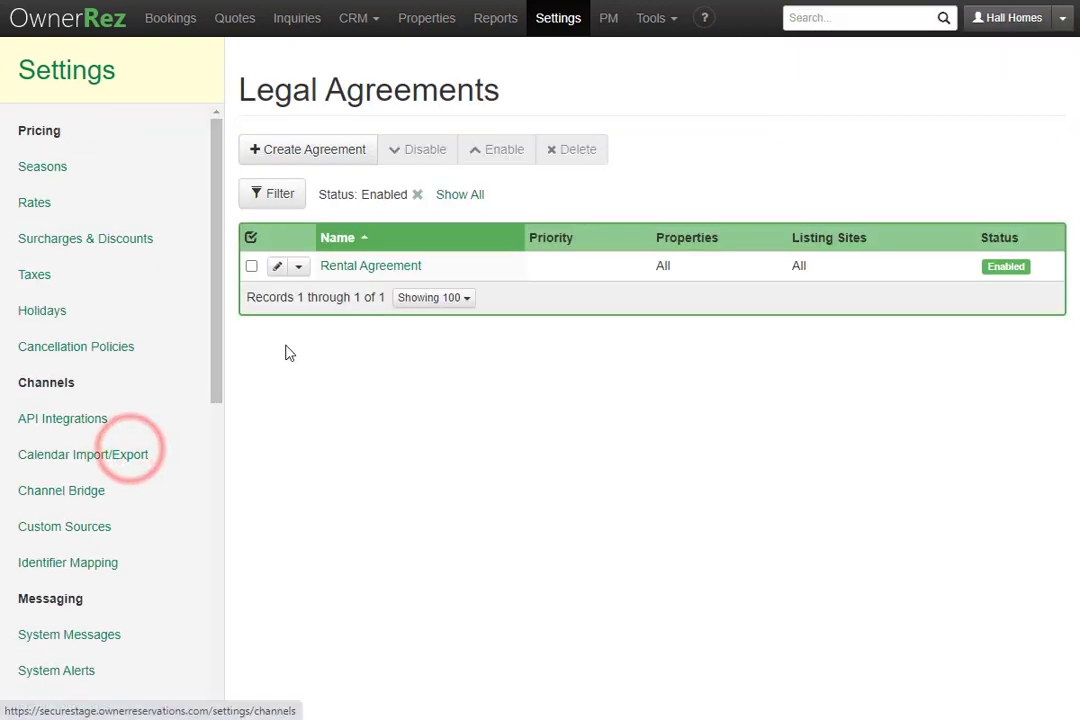
left_click(425, 273)
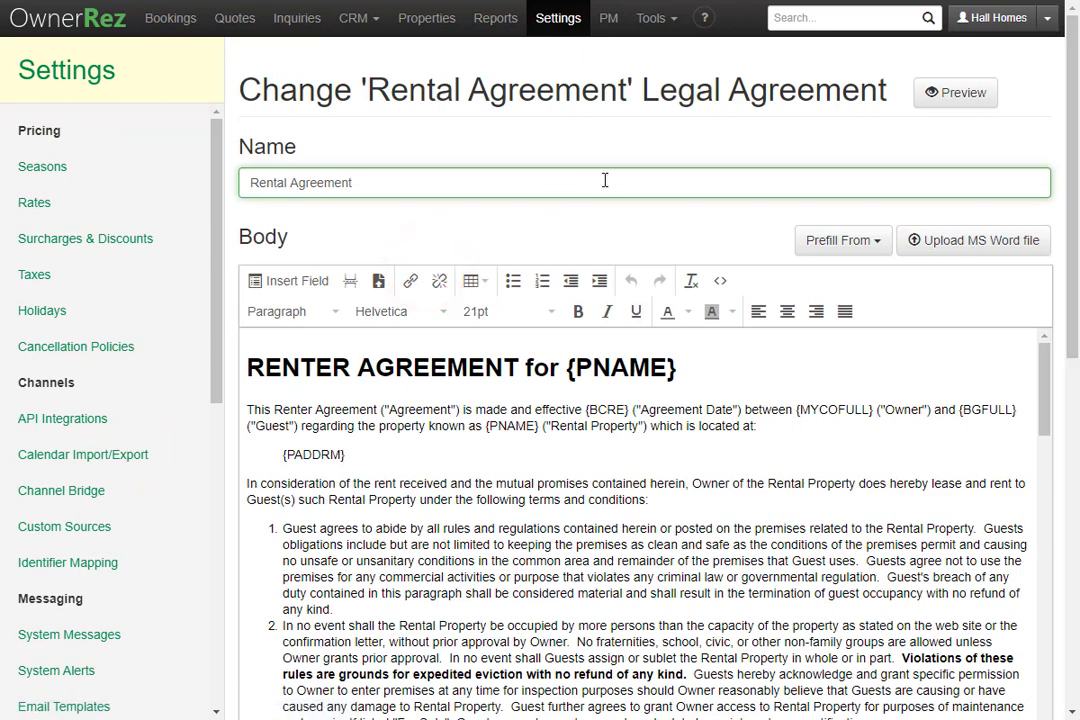
left_click(945, 92)
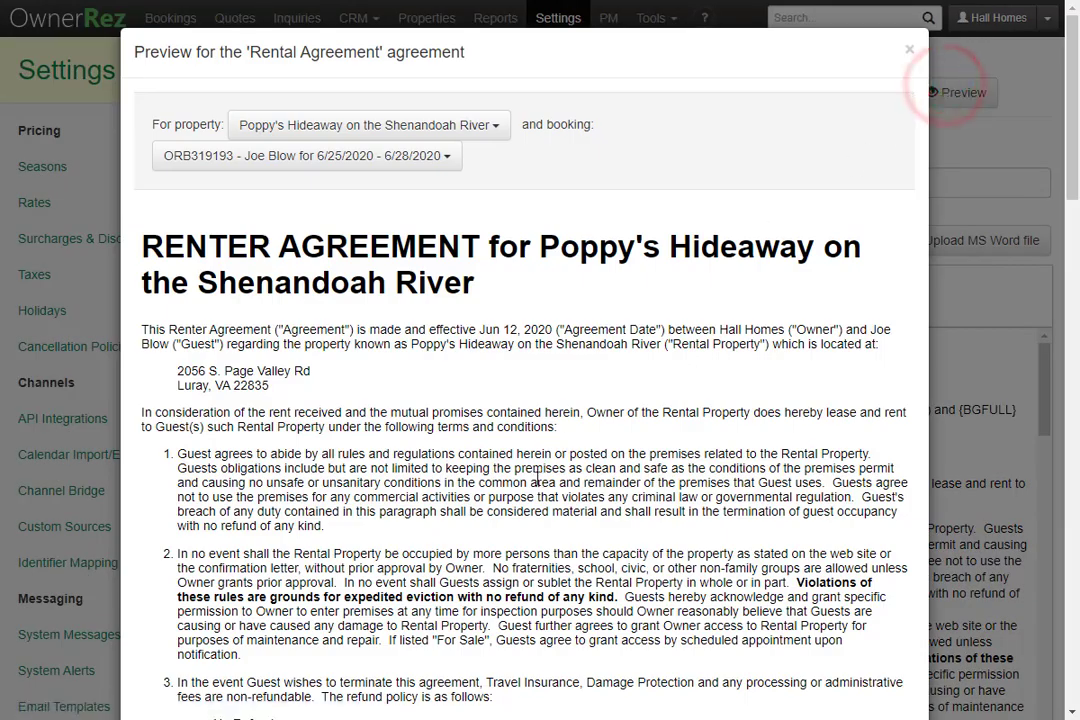
scroll(540, 480, "down", 5)
scroll(537, 480, "down", 15)
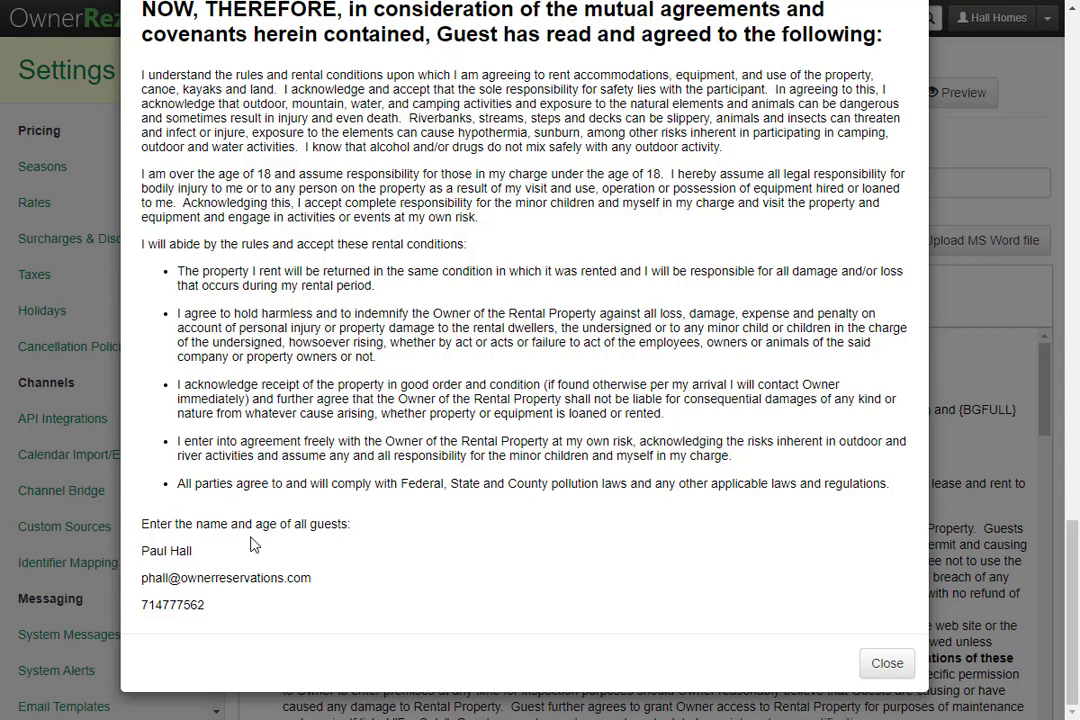
left_click(870, 665)
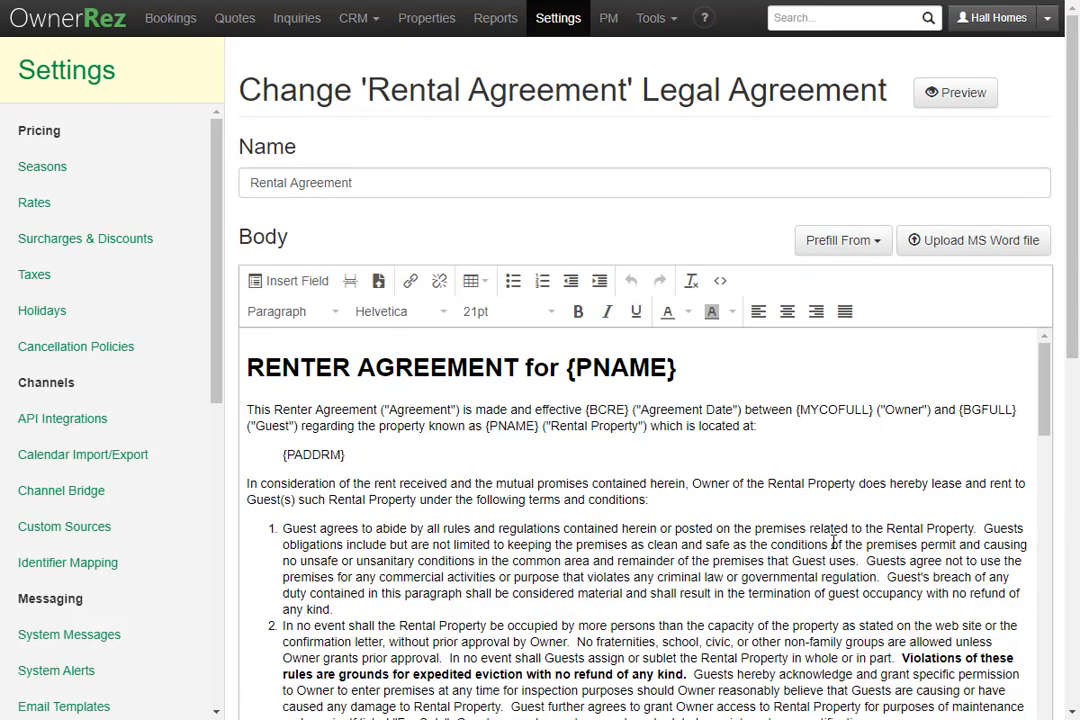
Step: Open the Support site's Messaging 'Field Codes List' article and scroll through its field code tables
left_click(704, 18)
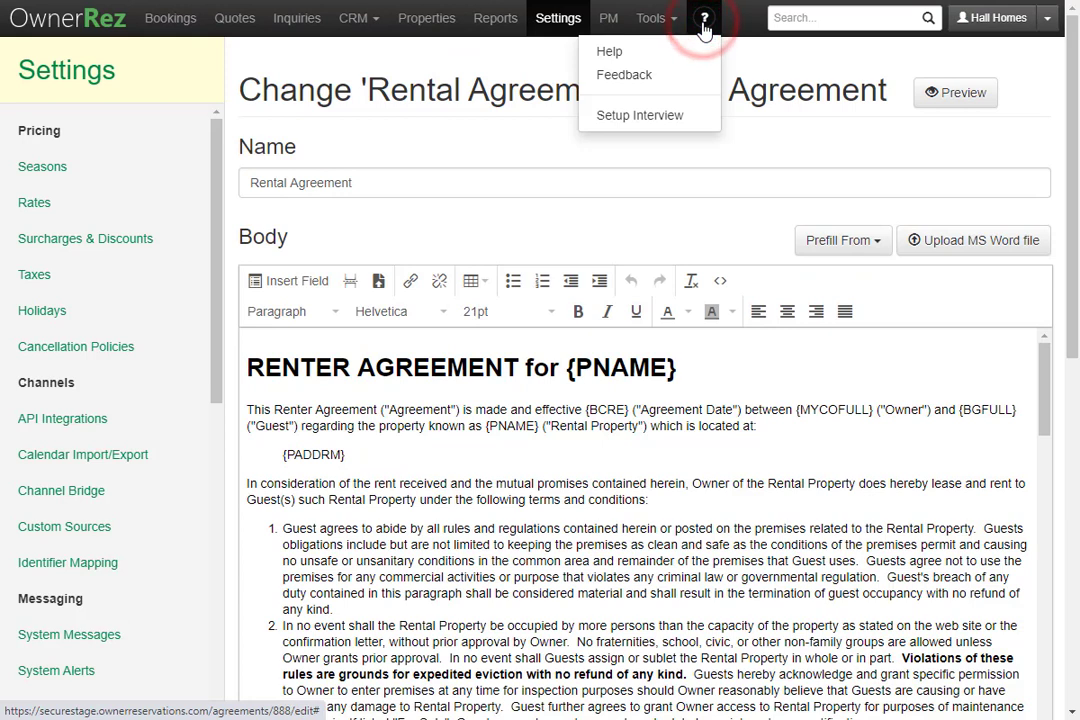
left_click(685, 49)
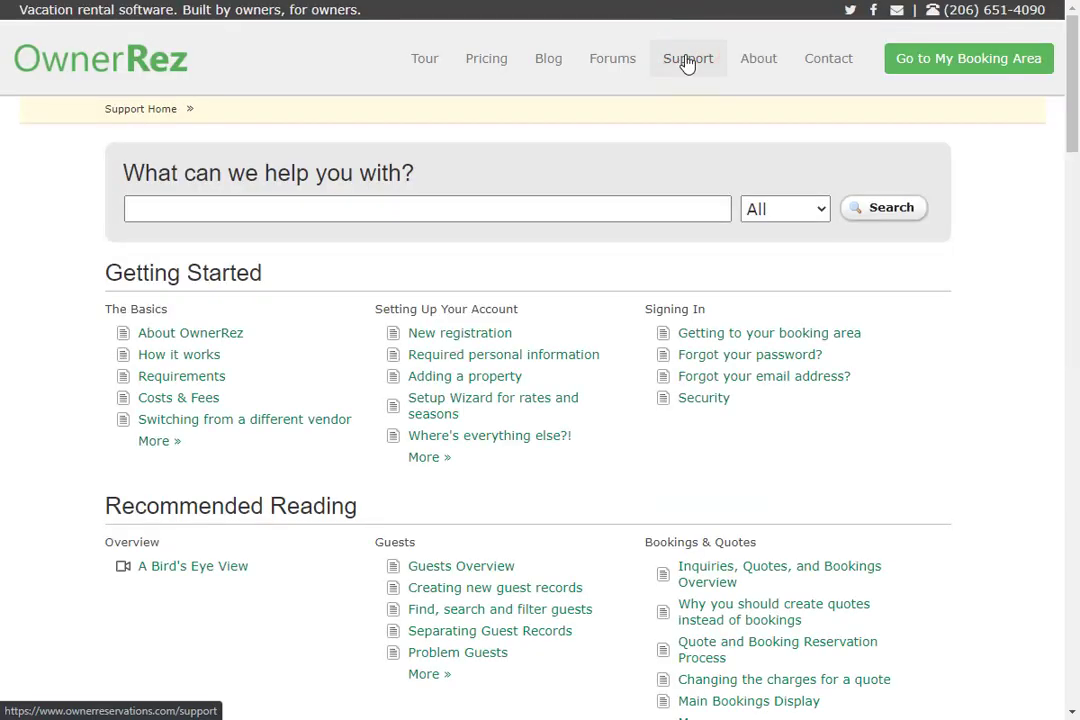
scroll(477, 301, "down", 5)
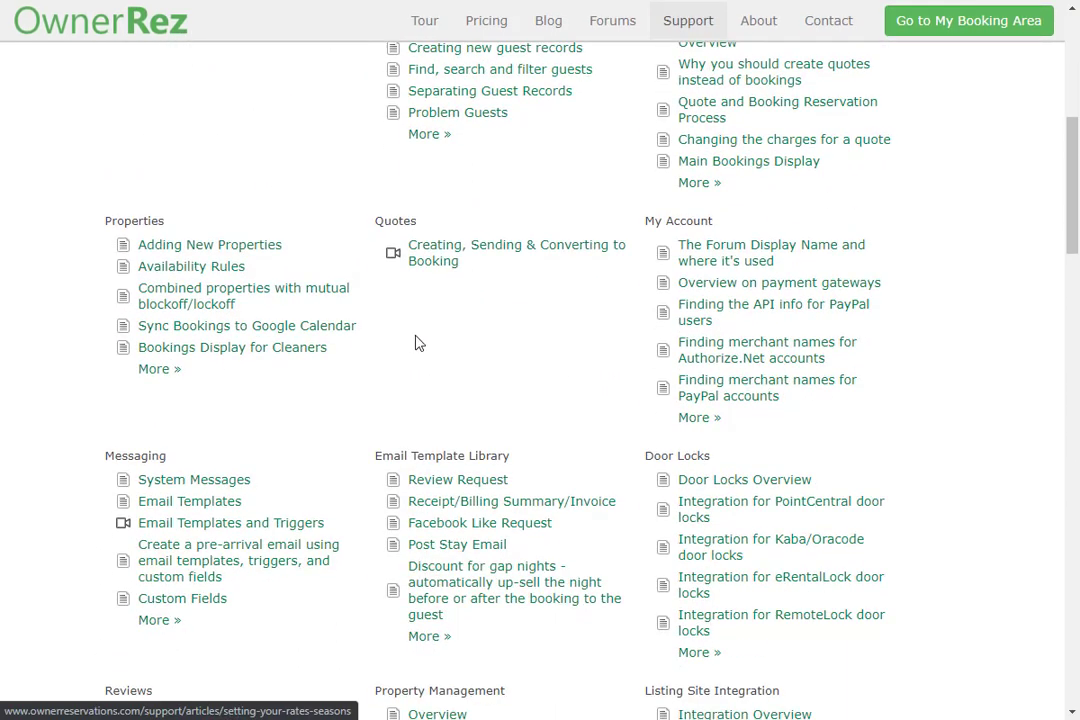
left_click(158, 621)
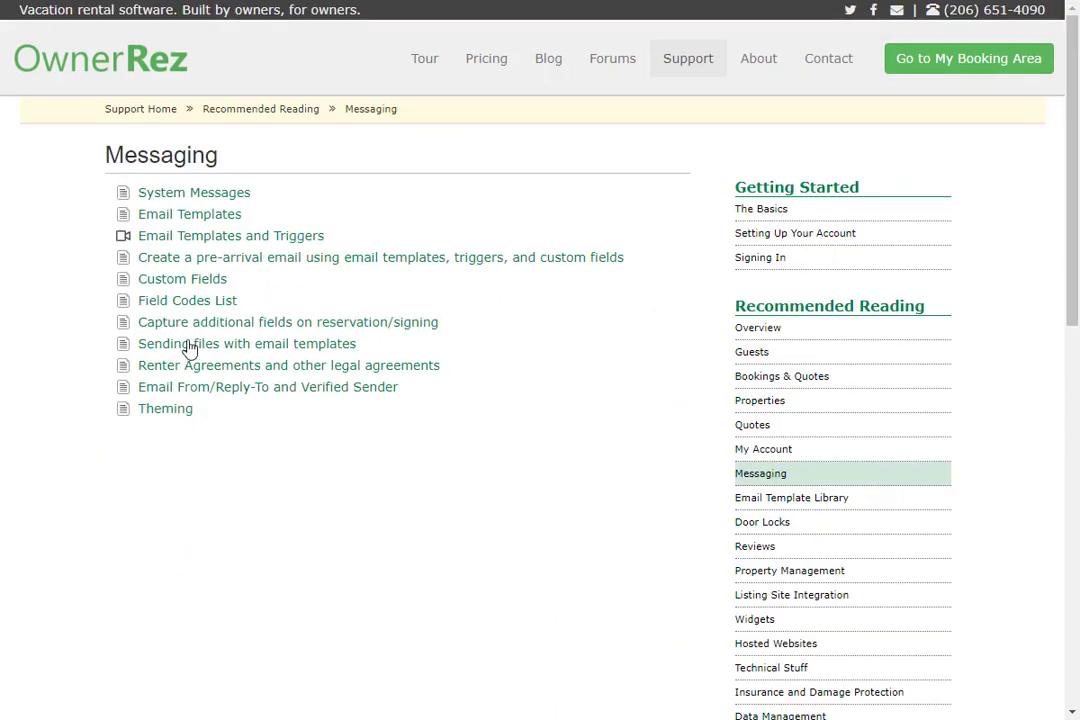
left_click(188, 302)
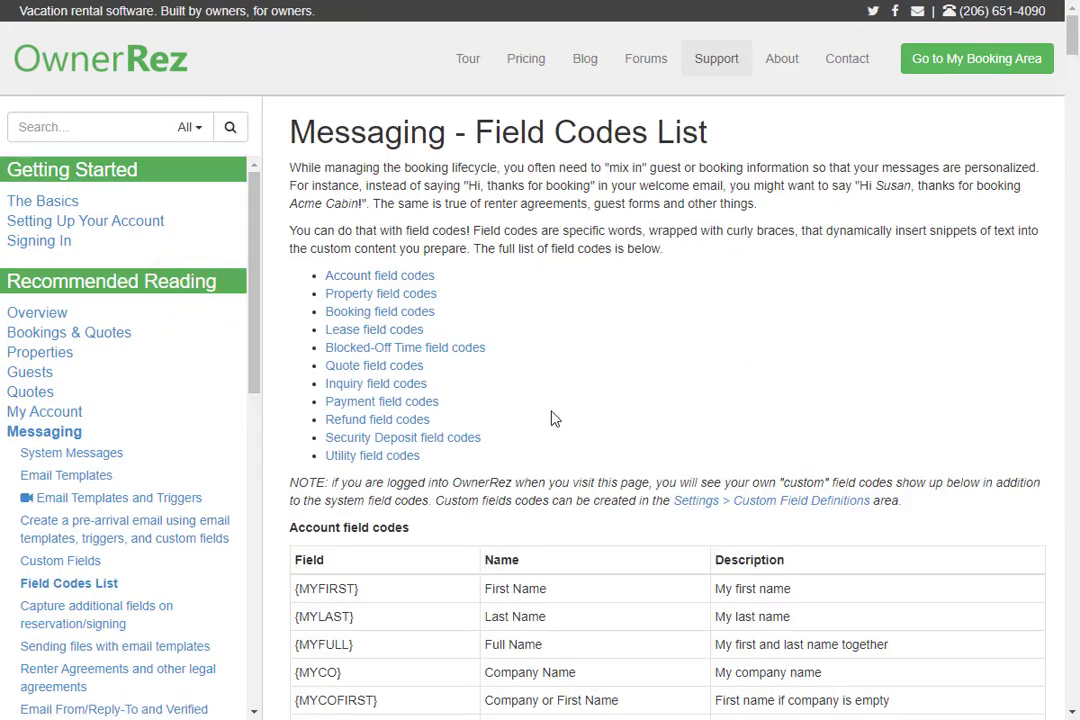
scroll(535, 305, "down", 20)
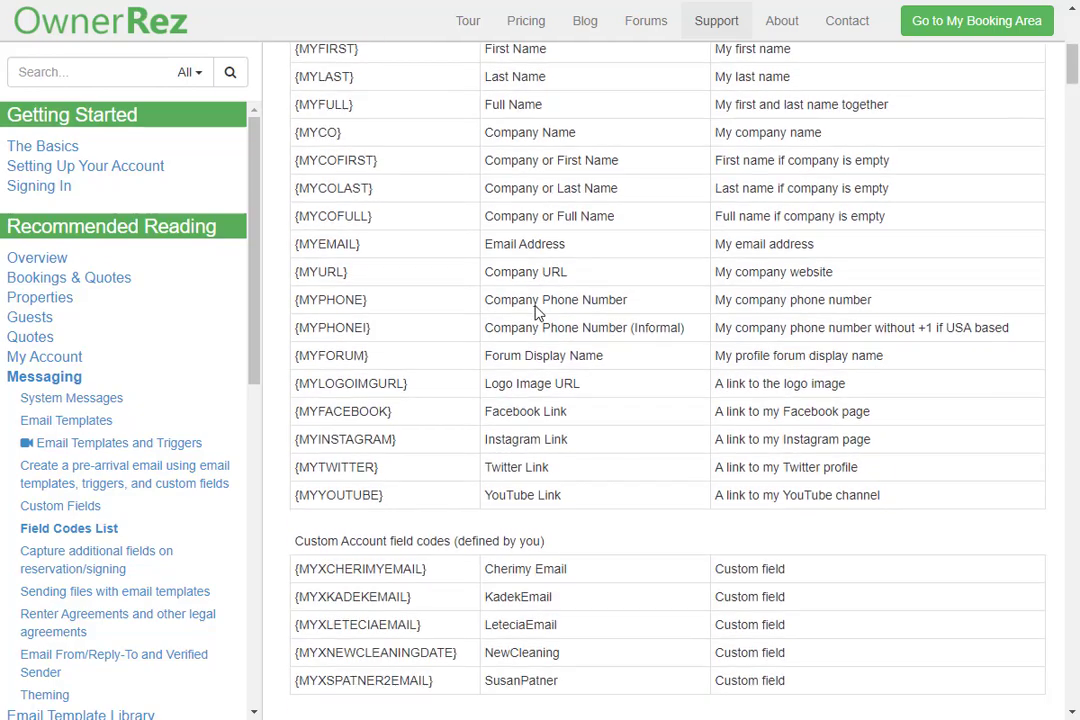
scroll(535, 310, "down", 12)
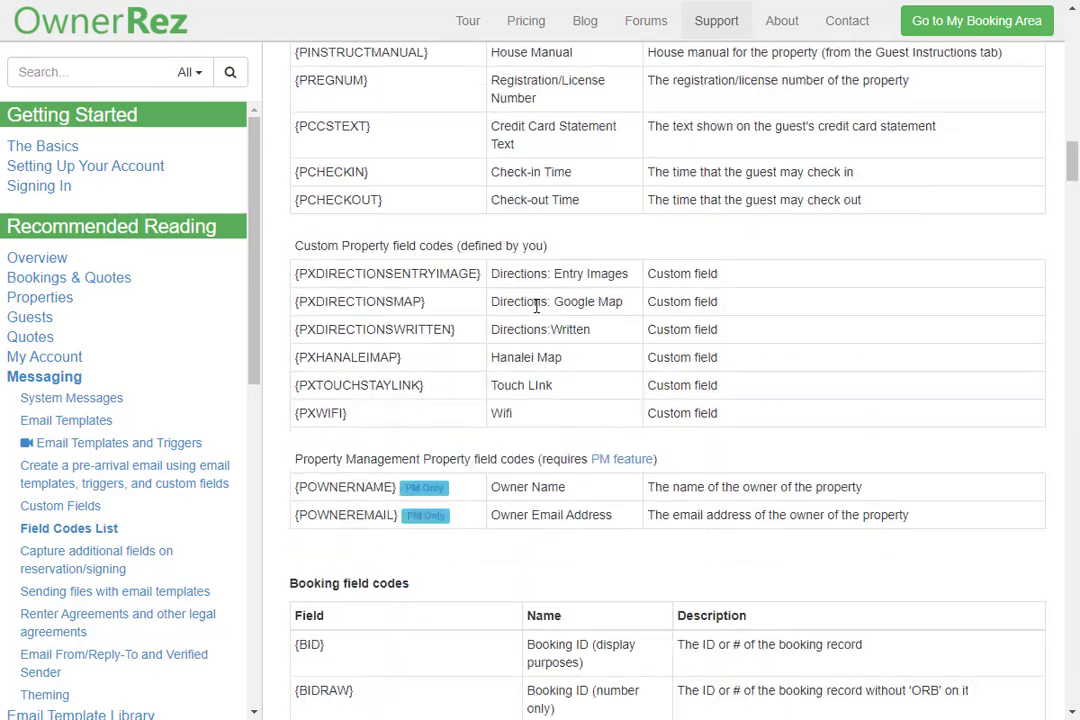